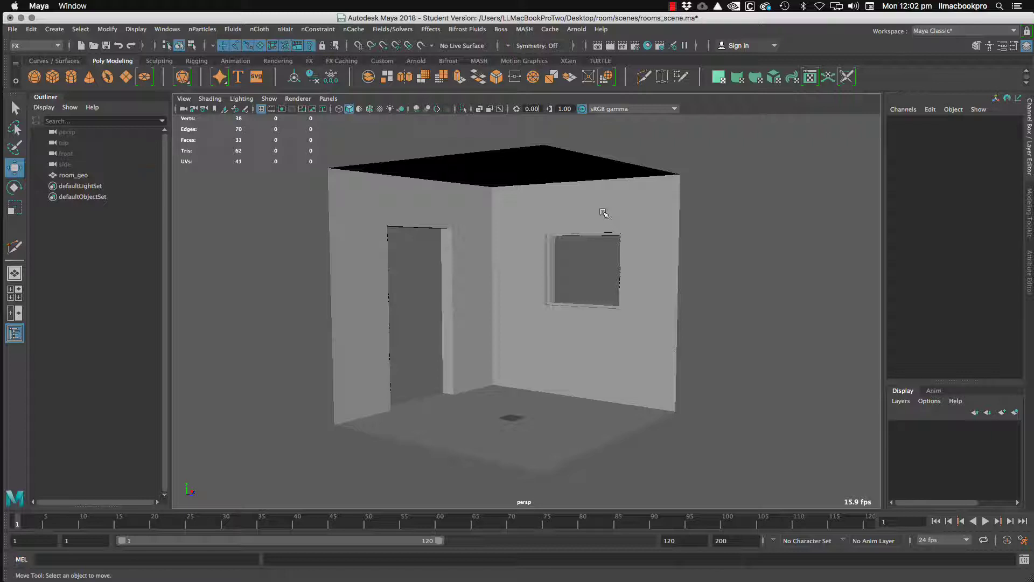
Step: Examine the finished room model with its door and window openings from several angles
left_click(603, 212)
middle_click_drag(572, 264, 545, 245)
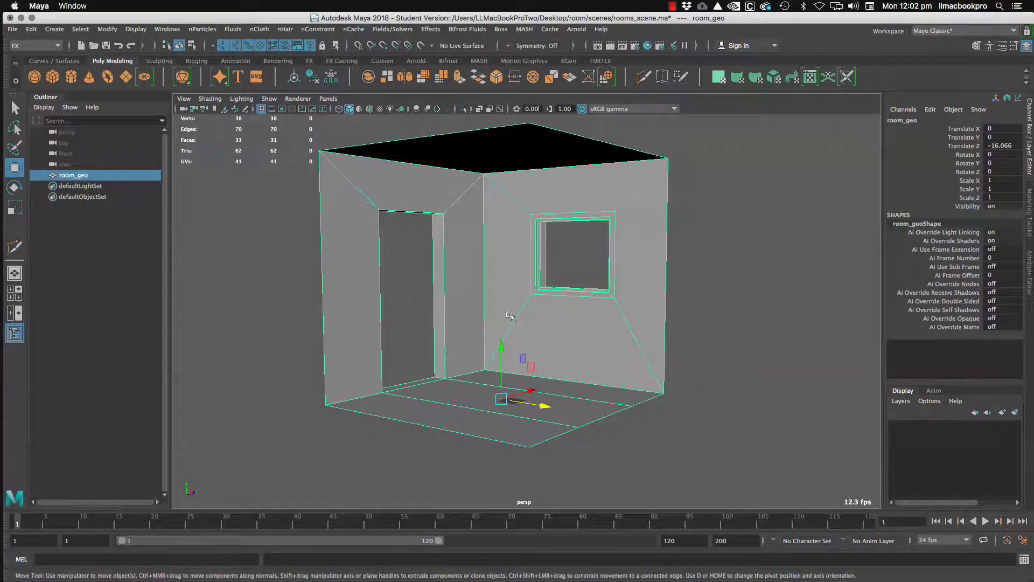
mouse_move(511, 316)
left_mouse_down("alt")
mouse_move(576, 322)
mouse_move(506, 318)
left_mouse_up("alt")
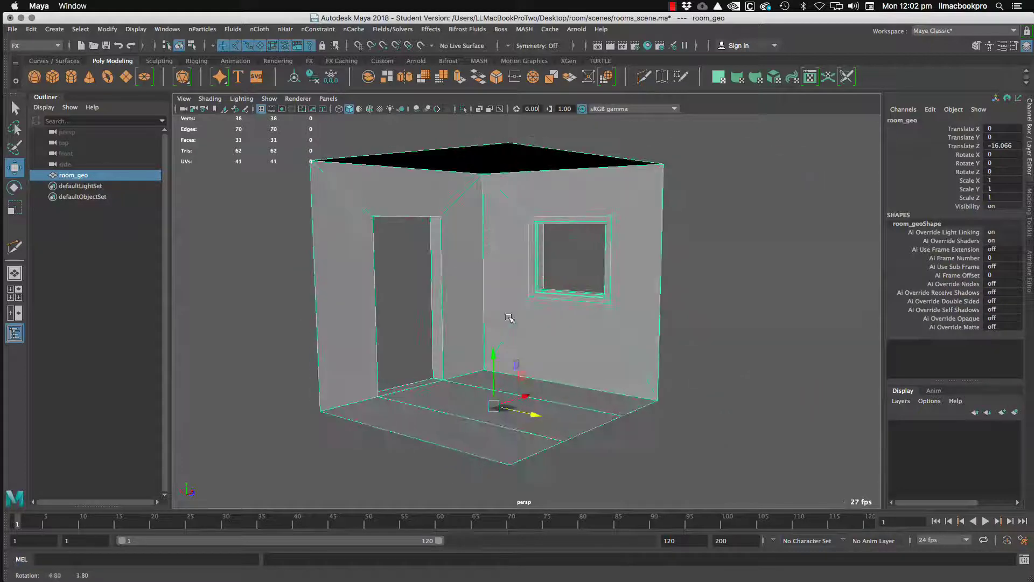
right_click_drag(508, 316, 537, 310, "alt")
middle_click_drag(537, 309, 541, 308, "alt")
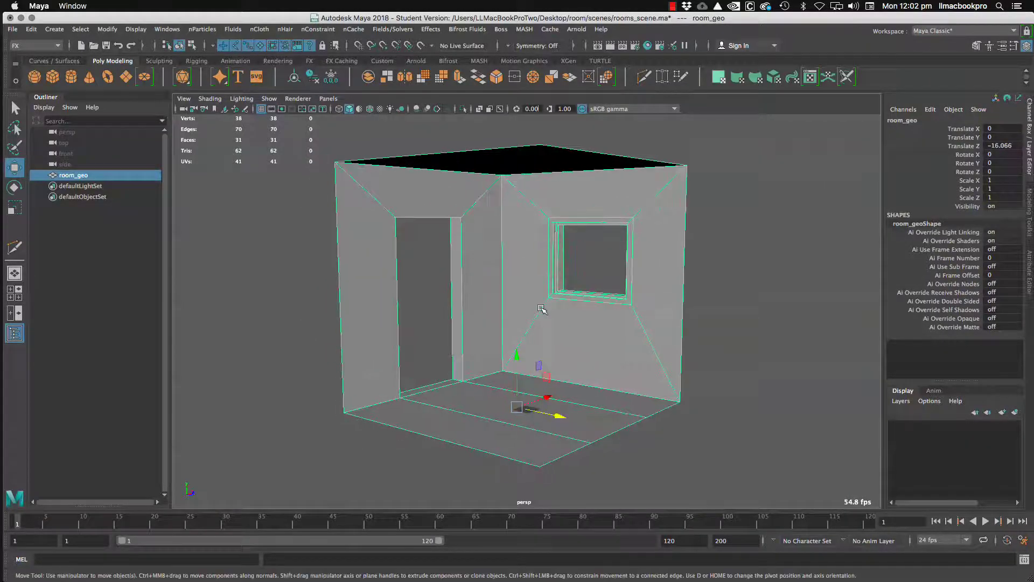
left_click_drag(589, 341, 447, 251, "alt")
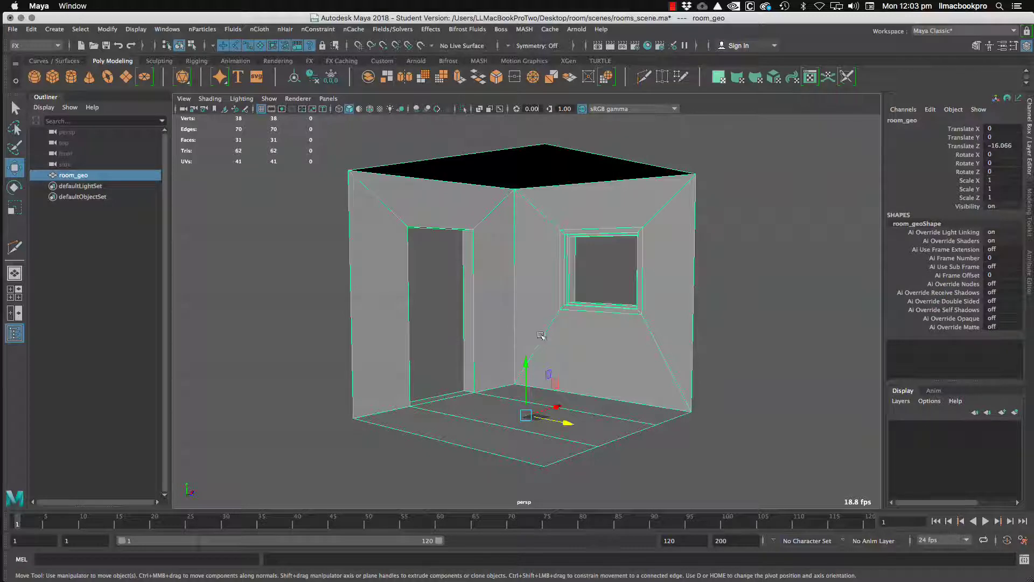
middle_click_drag(541, 335, 542, 322, "alt")
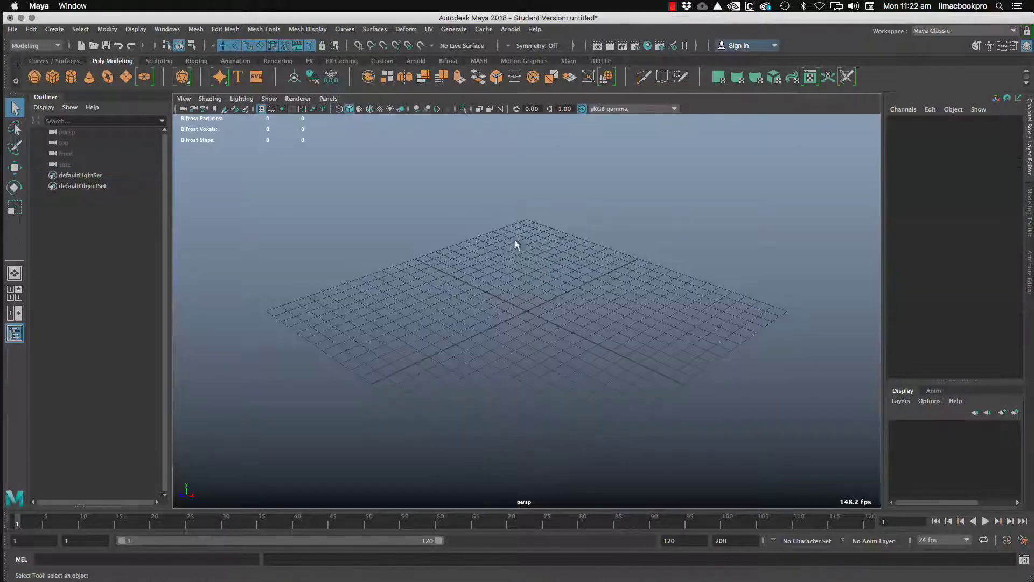
Step: Create a new project named room on the Desktop with the default folder locations
left_click(10, 30)
mouse_move(81, 412)
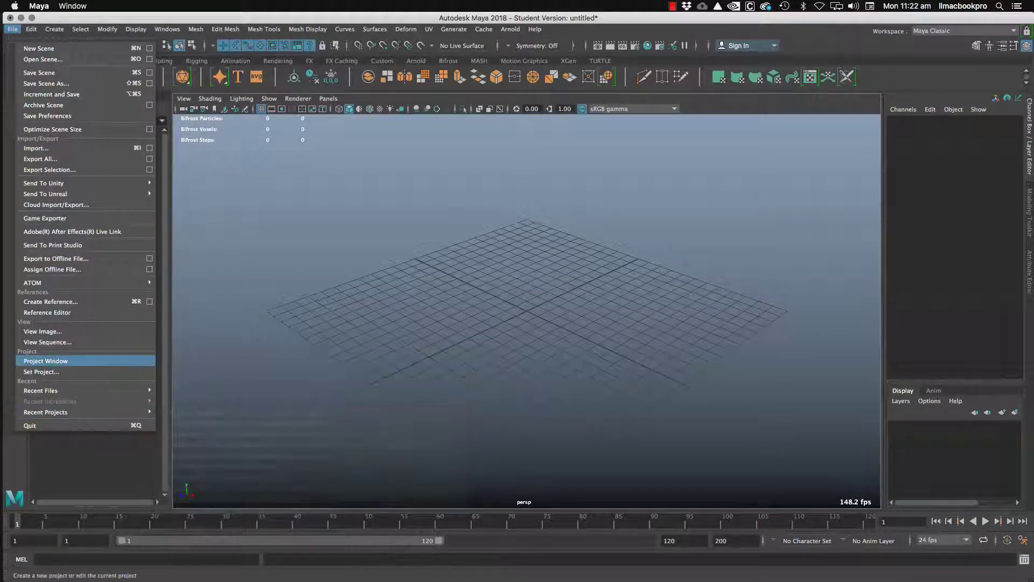
left_click(46, 361)
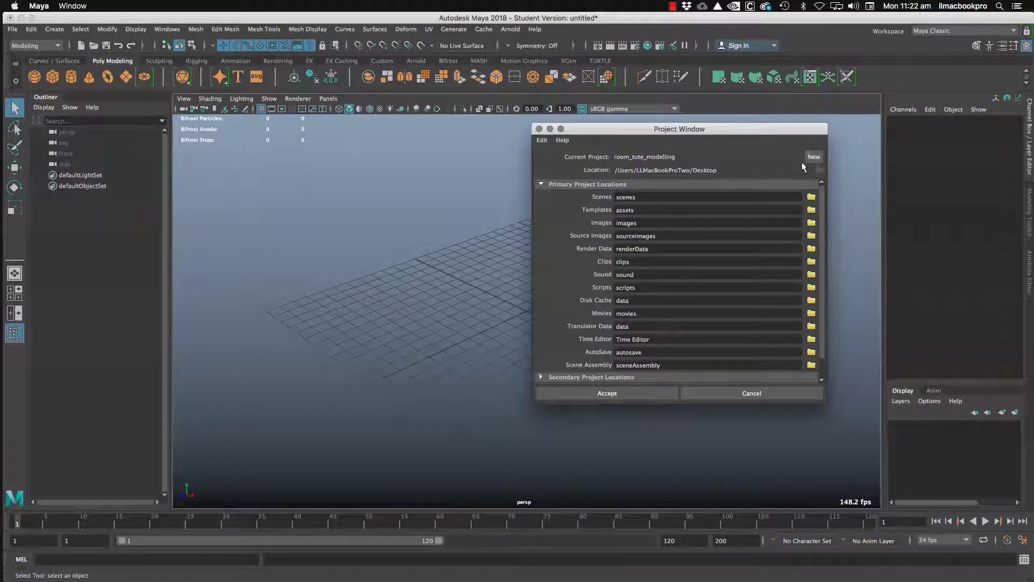
left_click(814, 157)
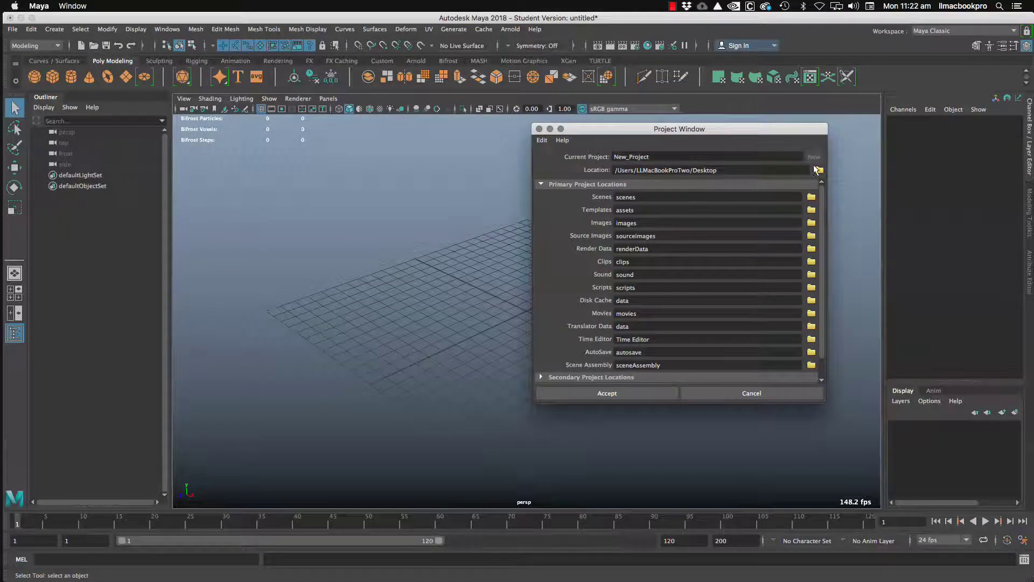
left_click(636, 157)
double_click(632, 157)
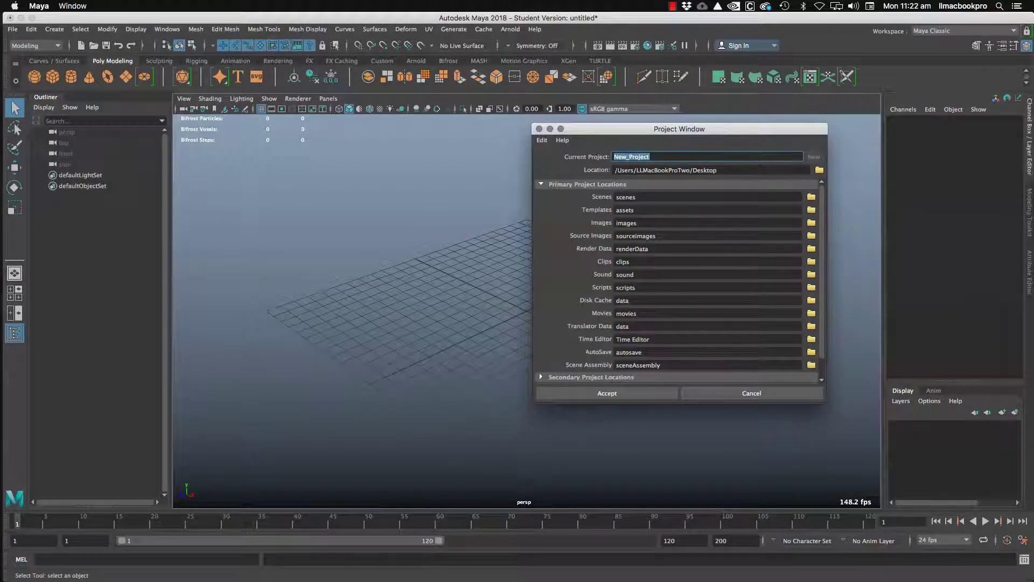
key("BackSpace")
left_click(629, 396)
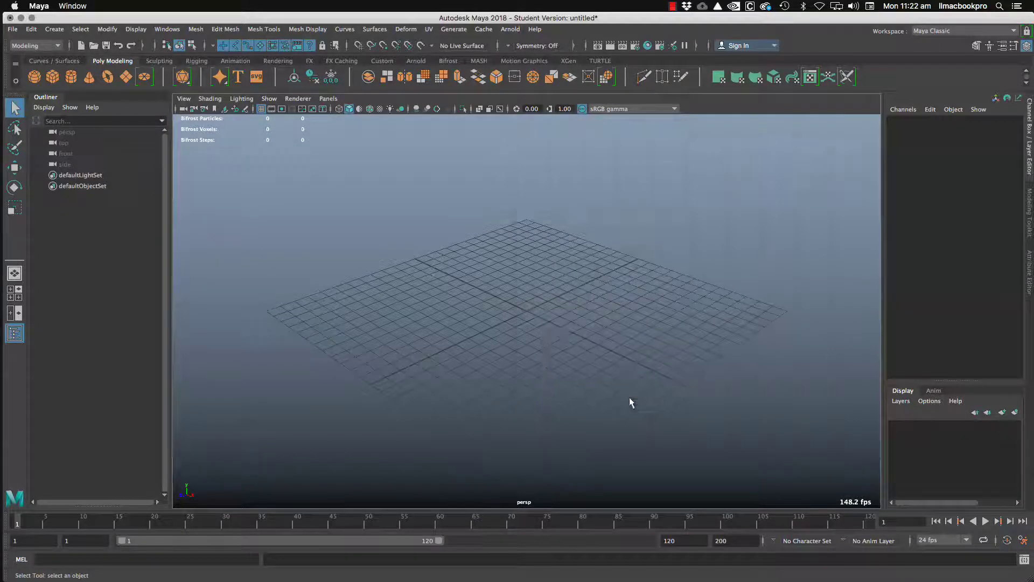
Step: Save the scene as room_r01 in Maya ASCII format in the project's scenes folder
left_click(15, 29)
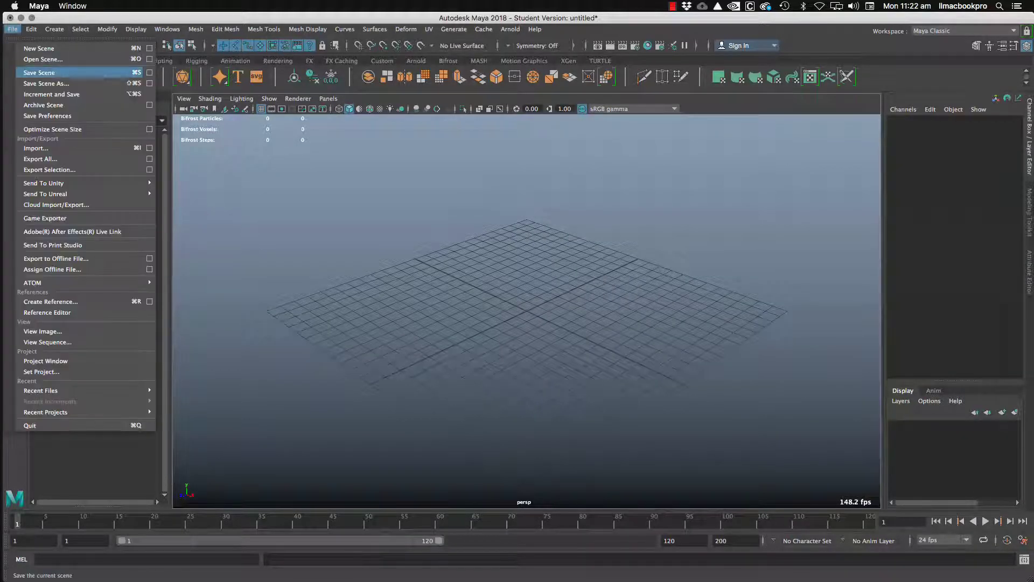
left_click(45, 83)
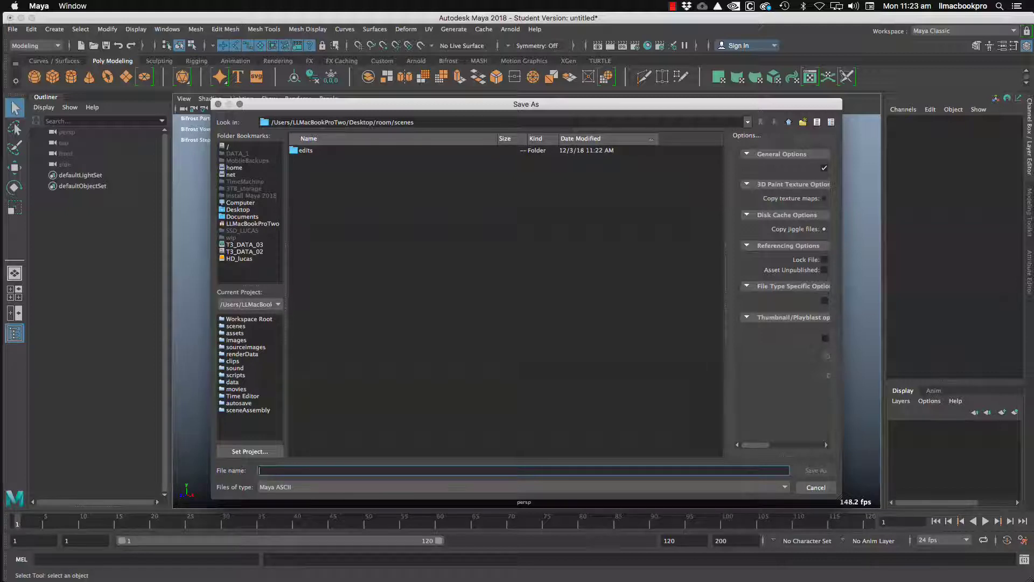
left_click(280, 486)
left_click(280, 496)
type("ro")
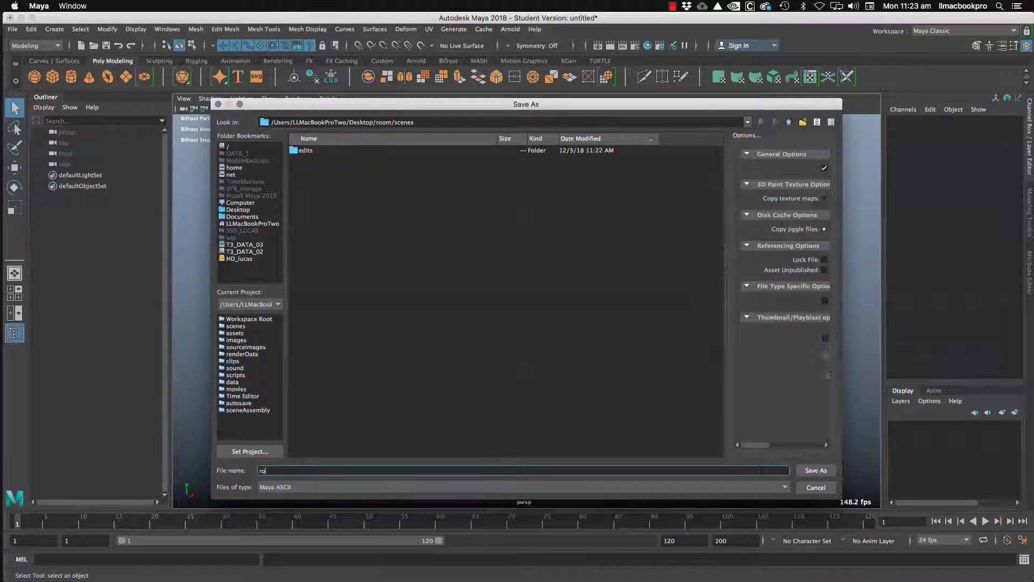
type("om_r01")
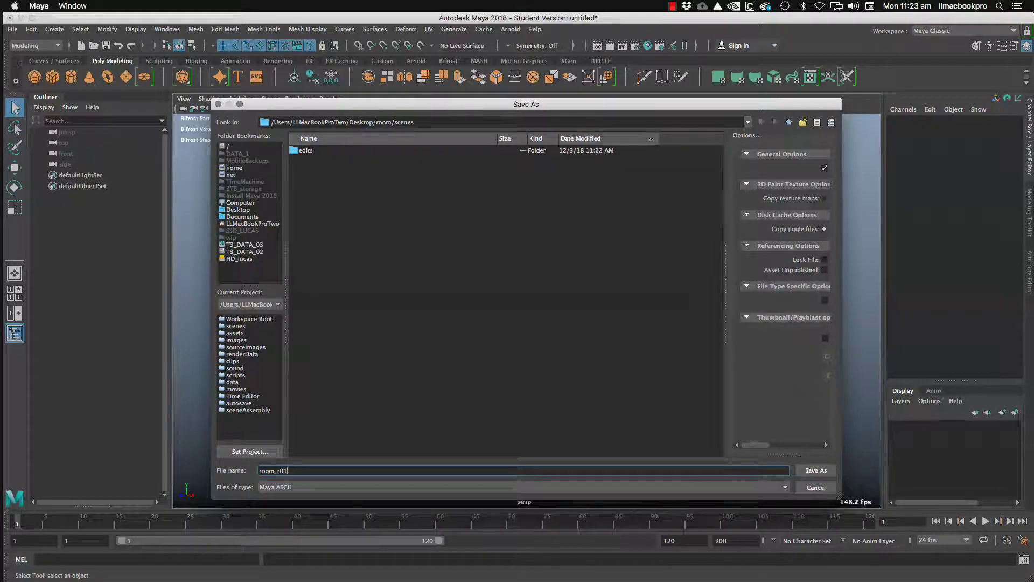
key("Return")
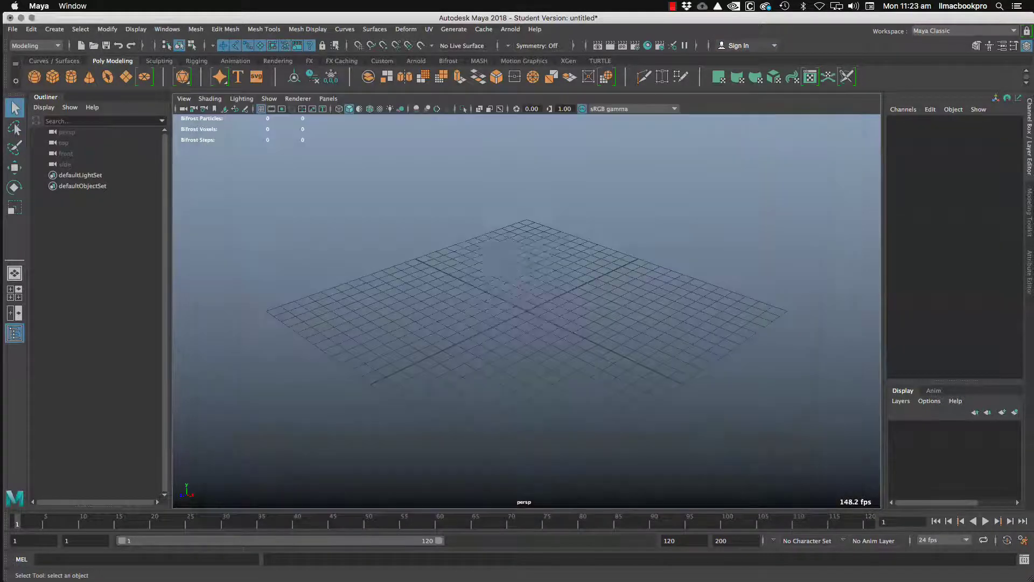
left_click(498, 317)
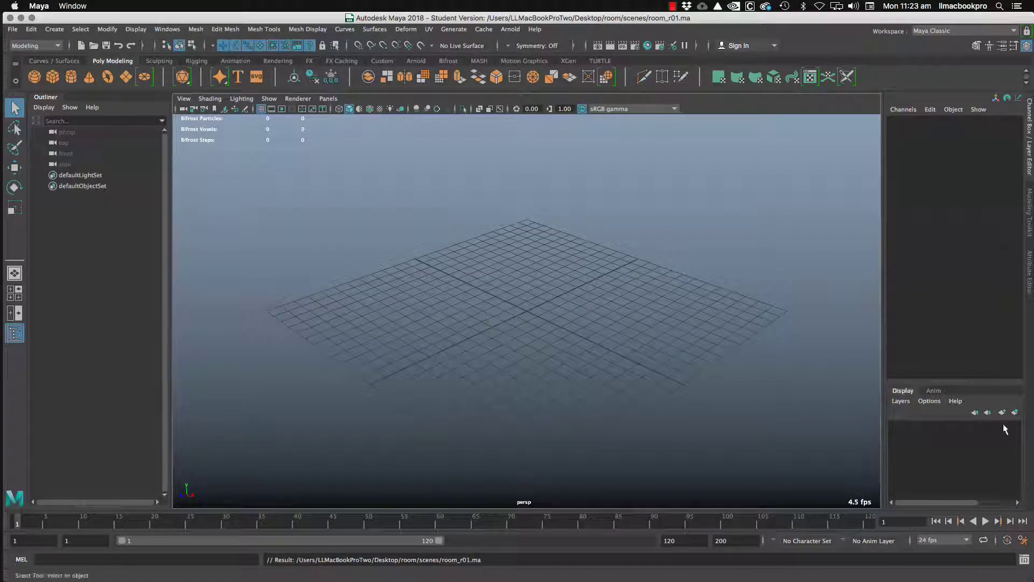
Step: Set the linear working unit to meter in the application preferences and save them
left_click_drag(652, 315, 619, 299, "alt")
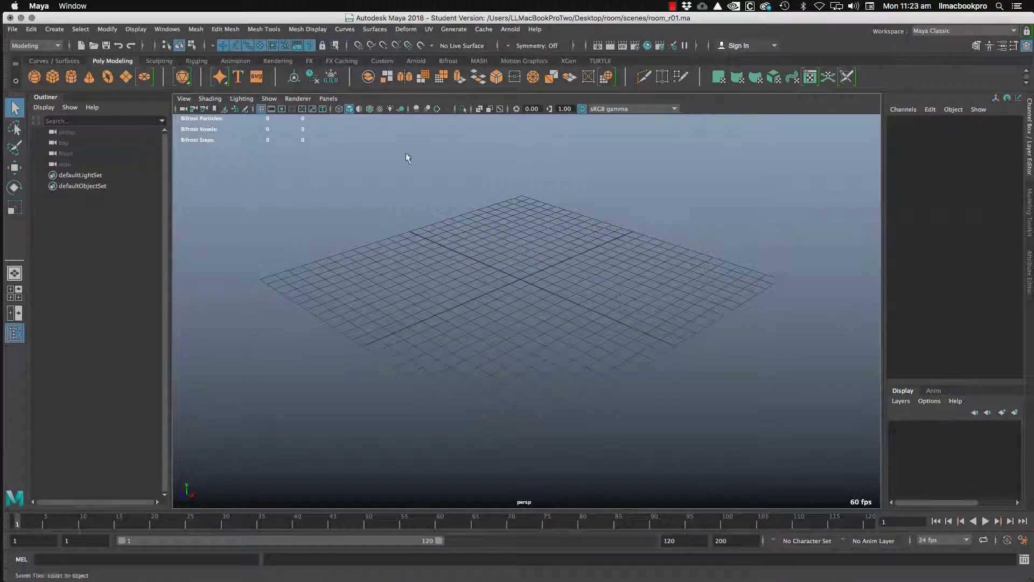
left_click(167, 29)
mouse_move(215, 132)
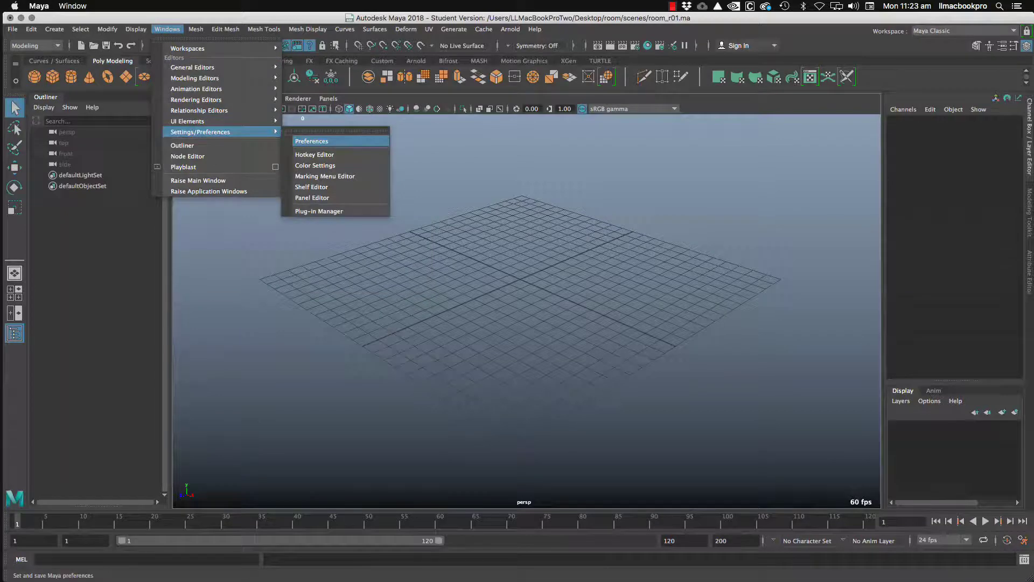
left_click(347, 141)
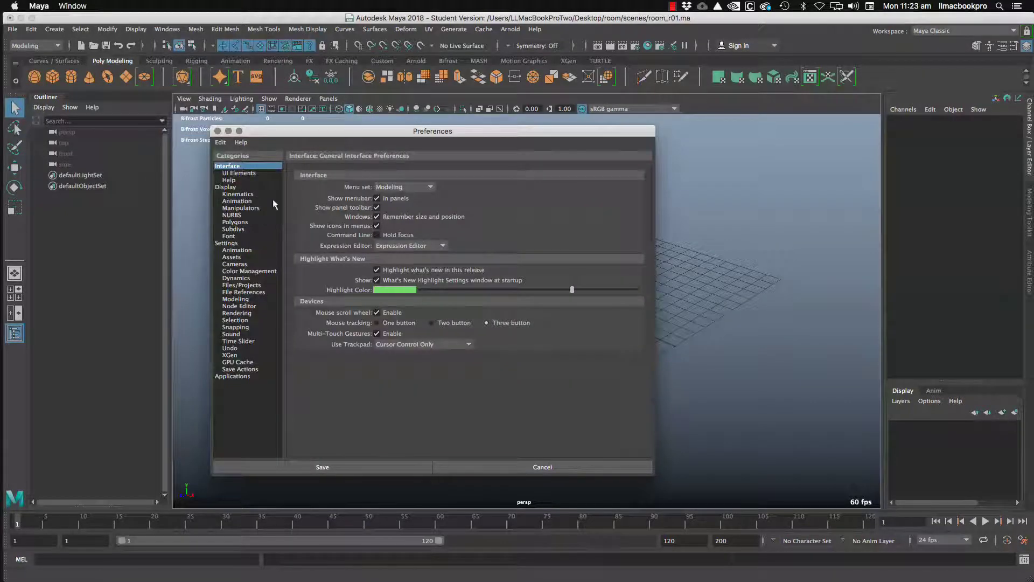
left_click(234, 243)
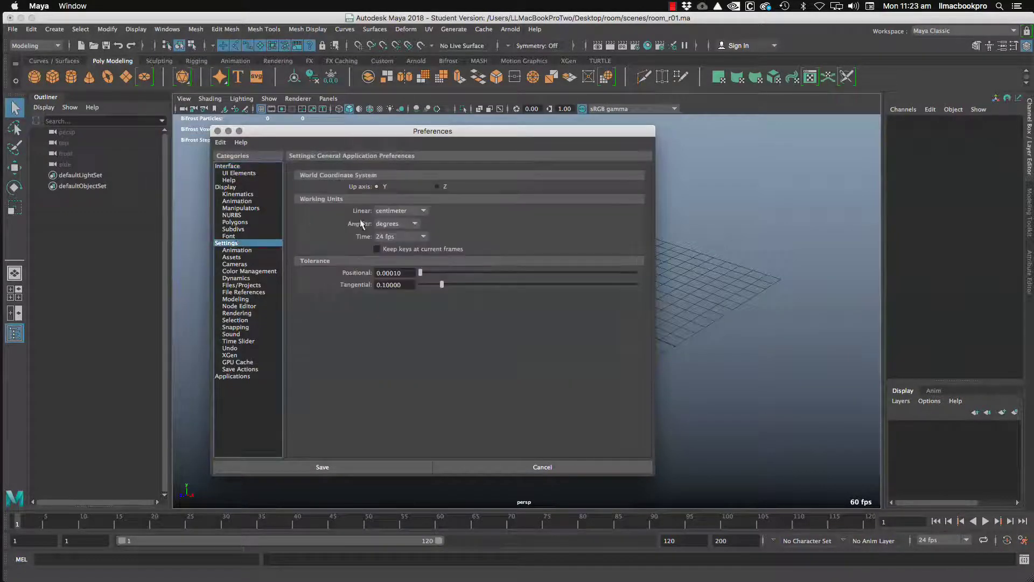
left_click(391, 211)
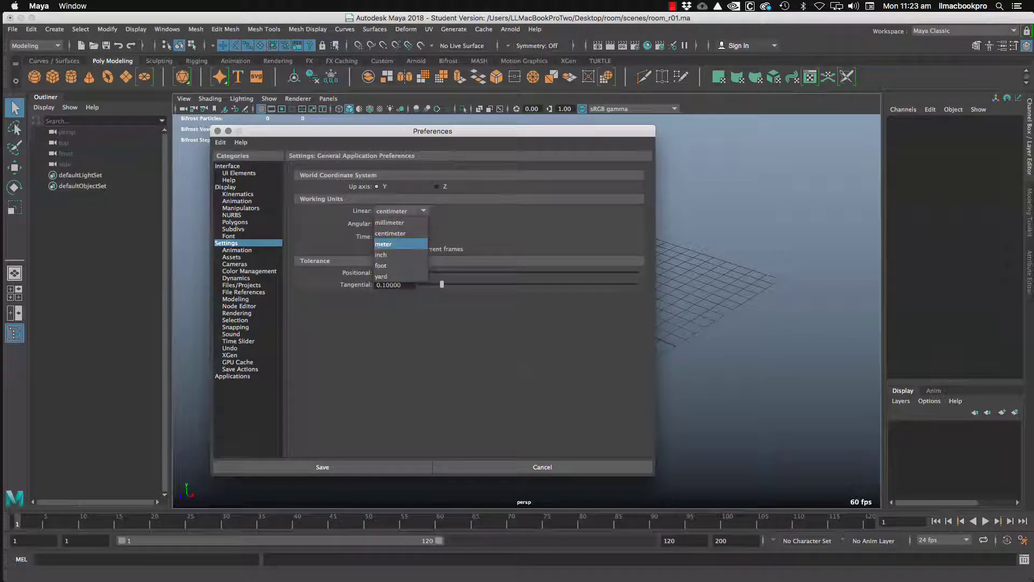
left_click(408, 244)
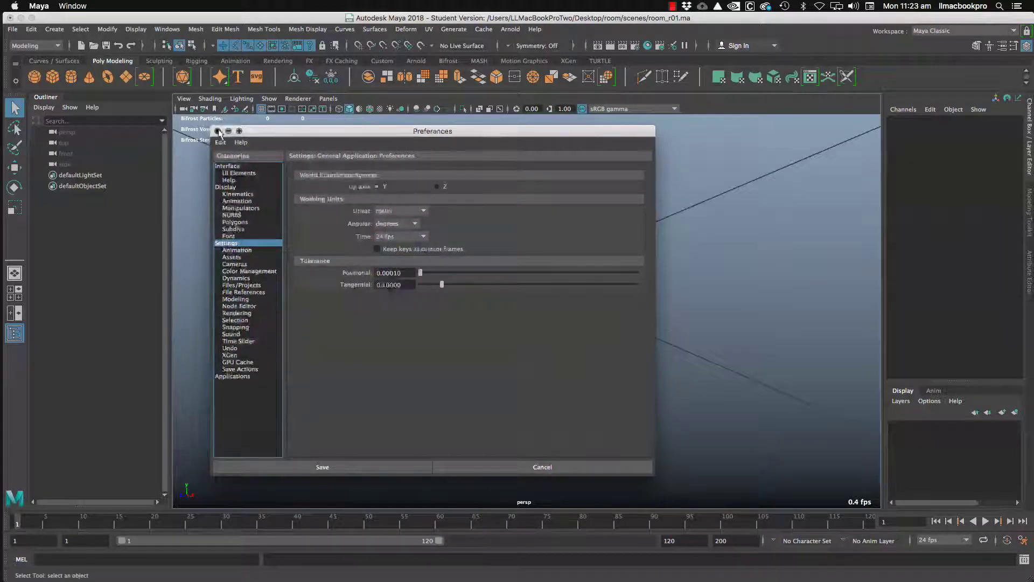
left_click(323, 467)
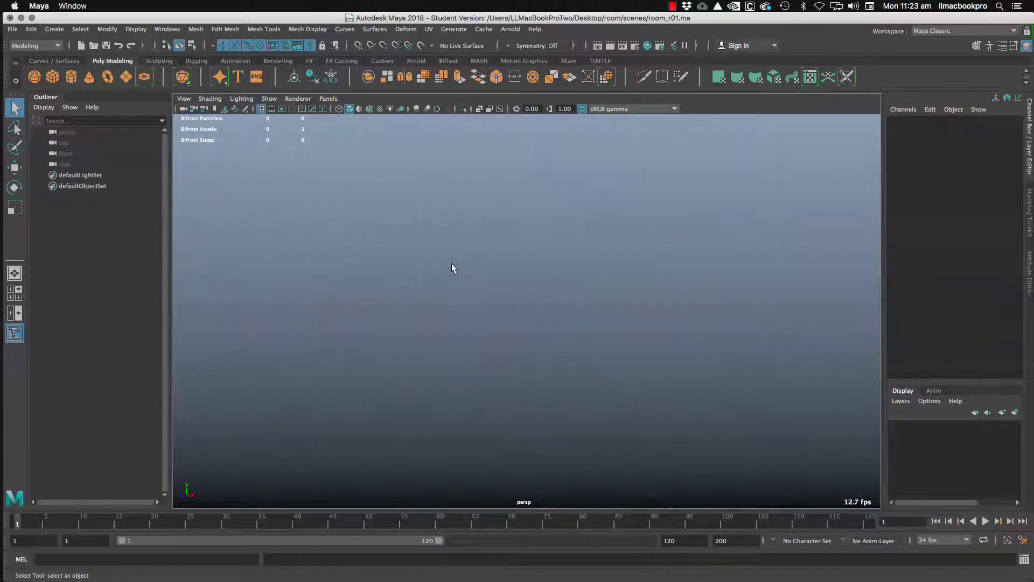
right_click_drag(457, 280, 562, 335, "alt")
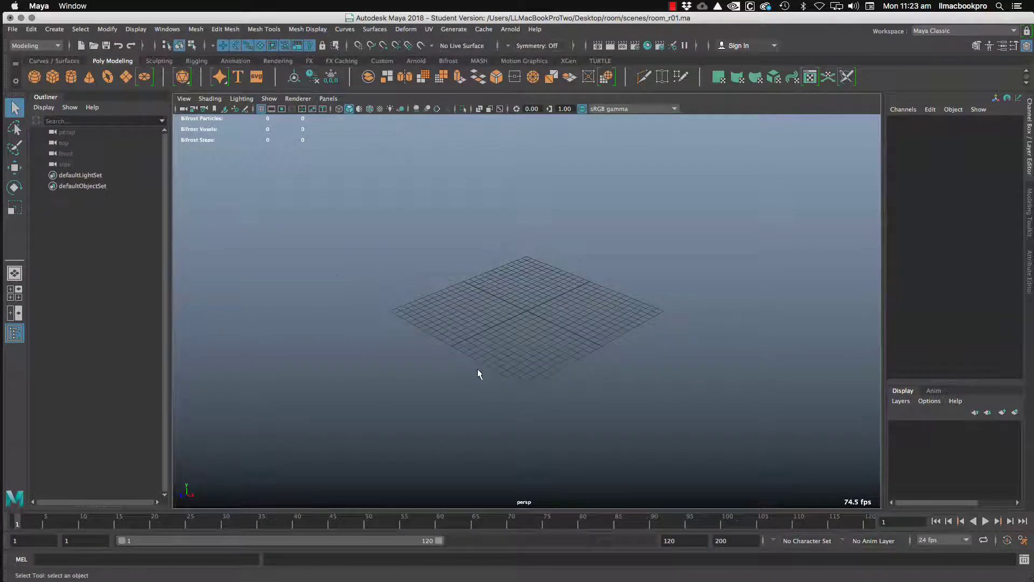
Step: Set the persp camera's far clip plane to 1000
left_click(67, 132)
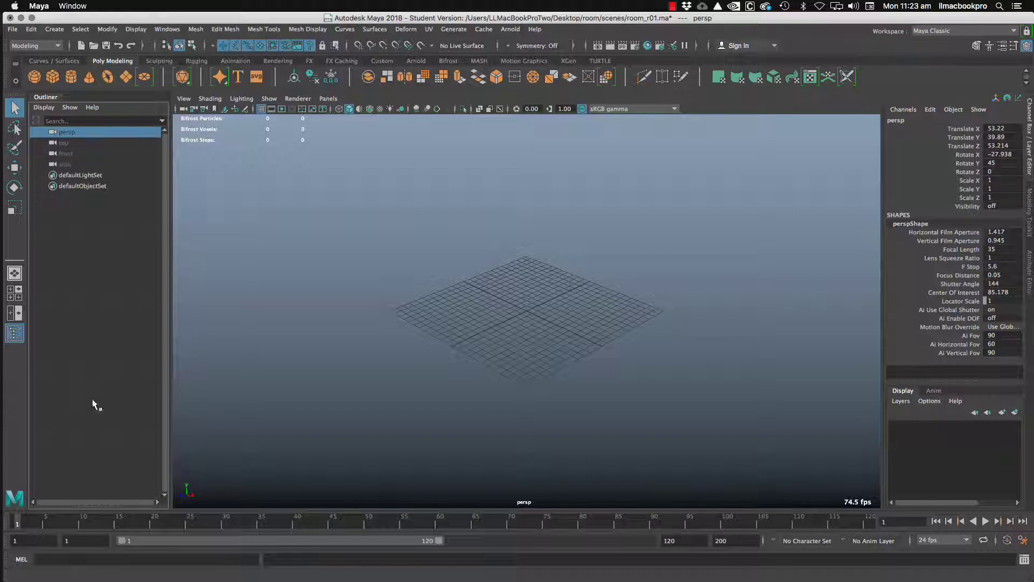
left_click(12, 334)
left_click(11, 334)
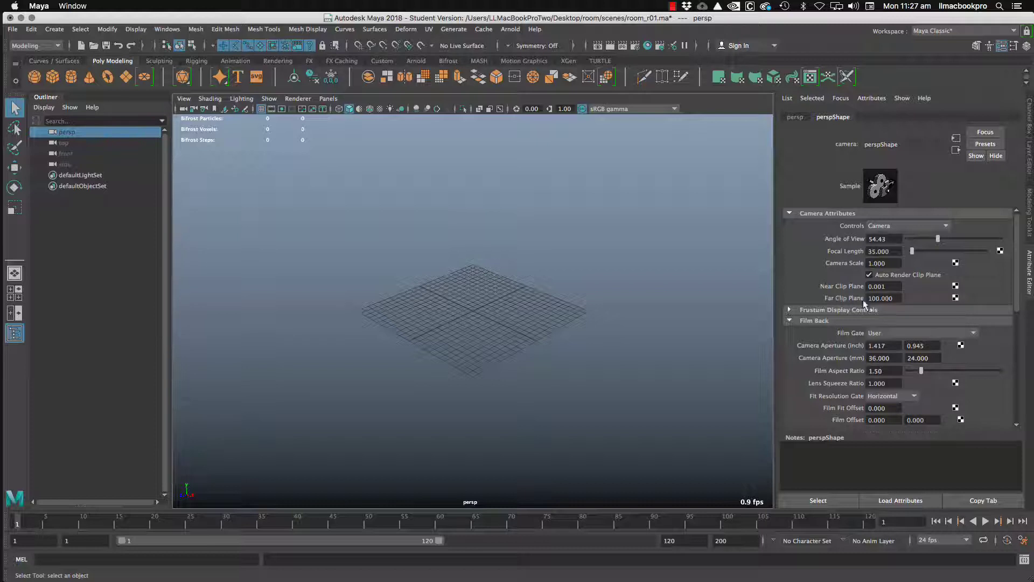
scroll(571, 291, "down", 3)
scroll(570, 291, "up", 1)
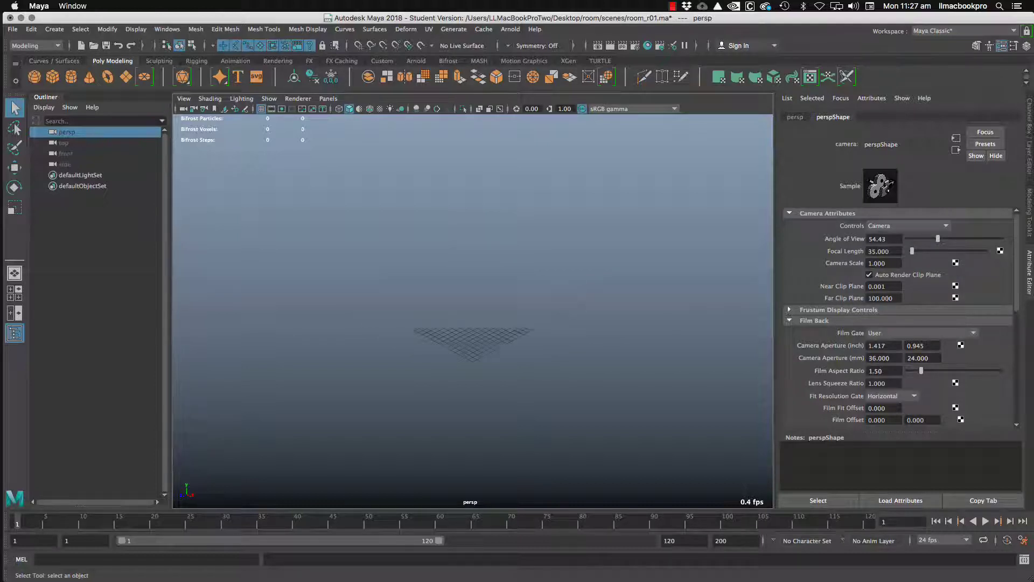
left_click(878, 297)
key("Return")
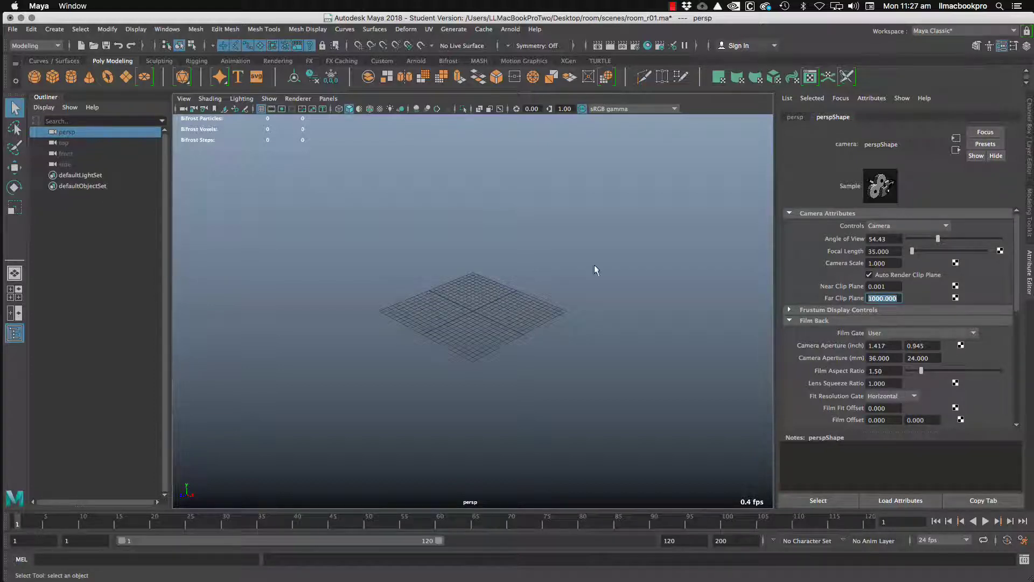
left_click_drag(455, 223, 482, 238, "alt")
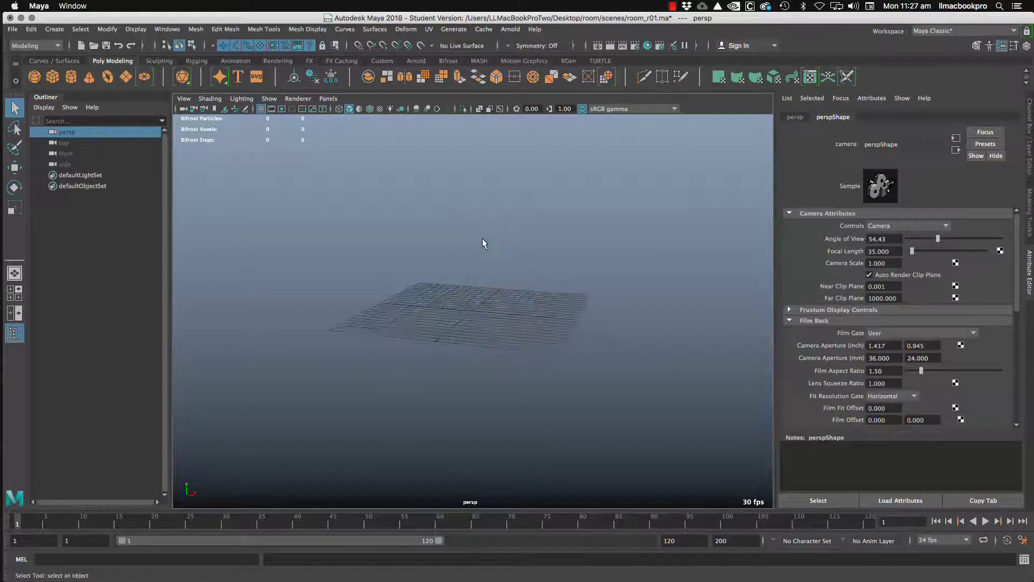
key("f")
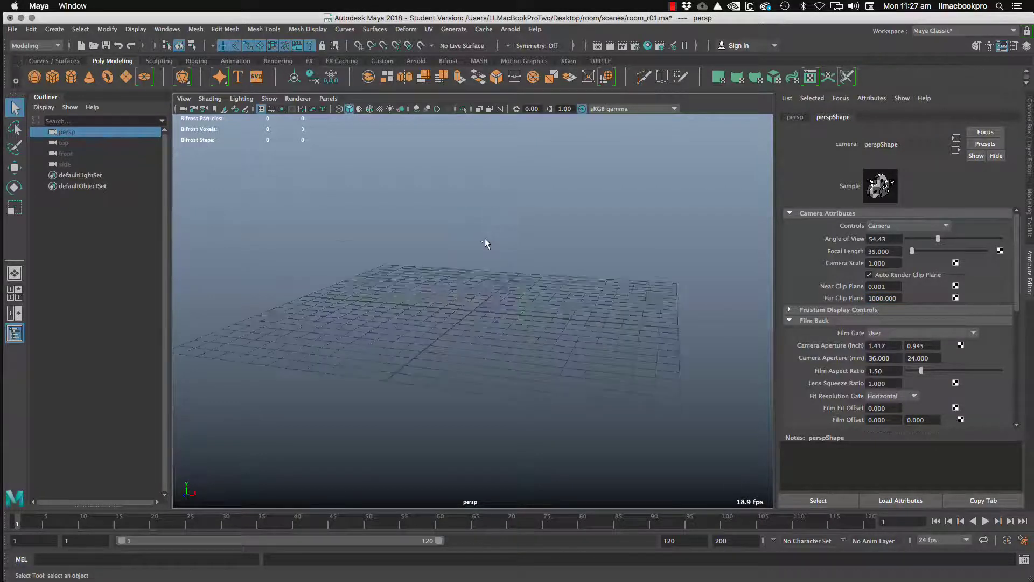
Step: Create a polygon cube at the grid's centre and scale it up uniformly to cover about half the grid's width
left_click(53, 76)
scroll(490, 320, "up", 3)
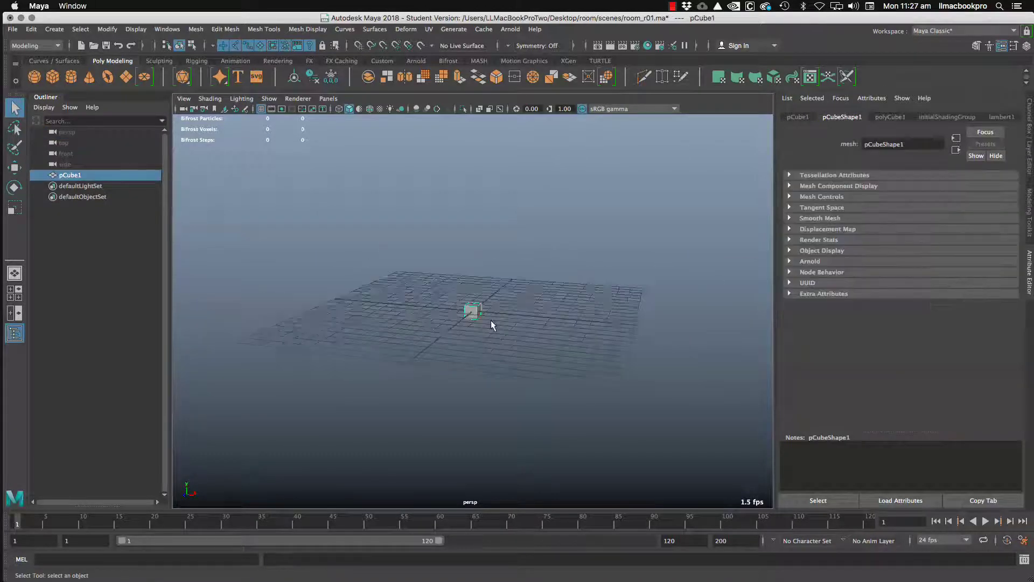
key("r")
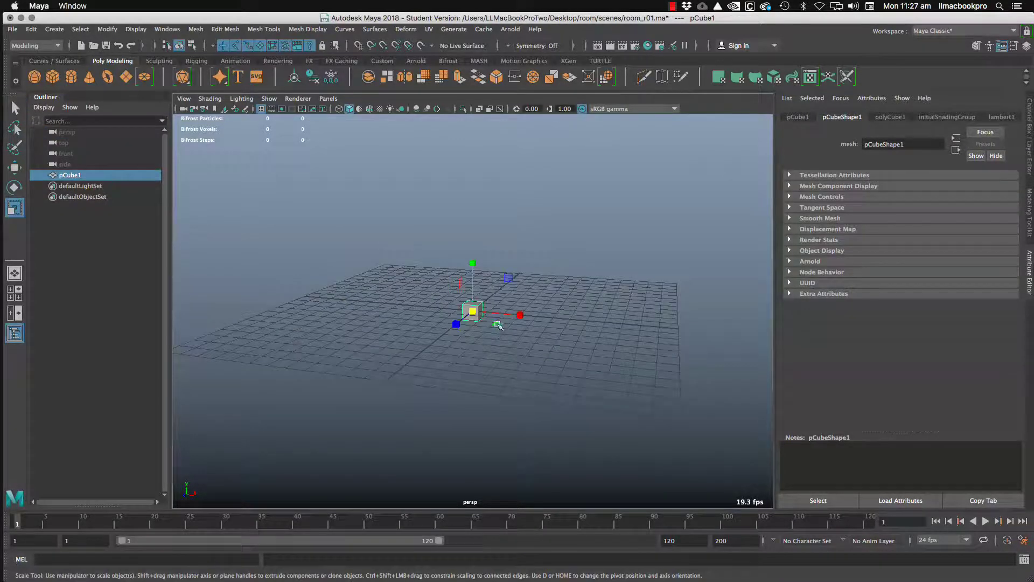
left_click_drag(473, 312, 600, 324)
scroll(641, 295, "down", 5)
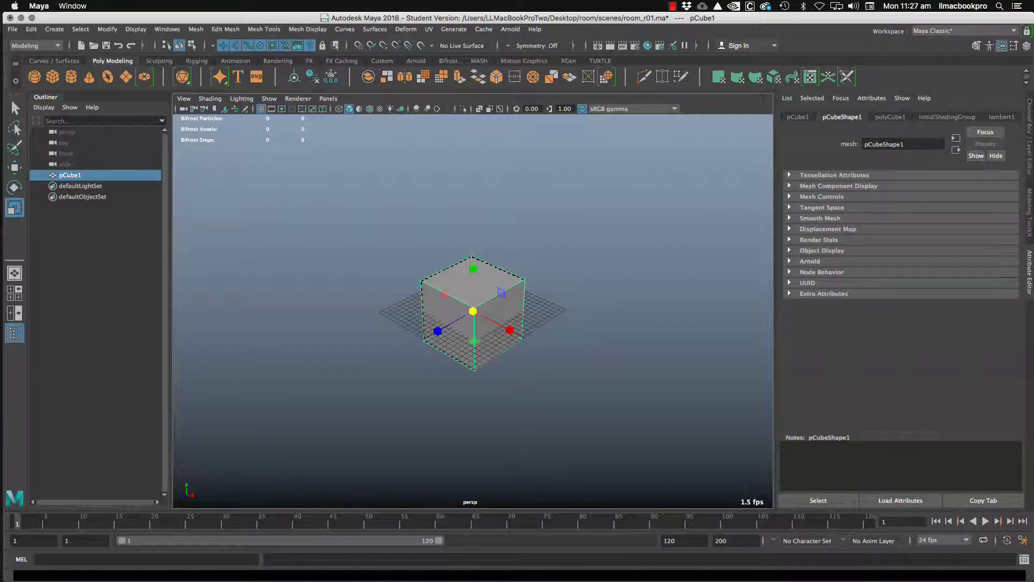
Step: Set the persp camera's near clip plane to 0.1 and check how the cube displays
left_click(84, 131)
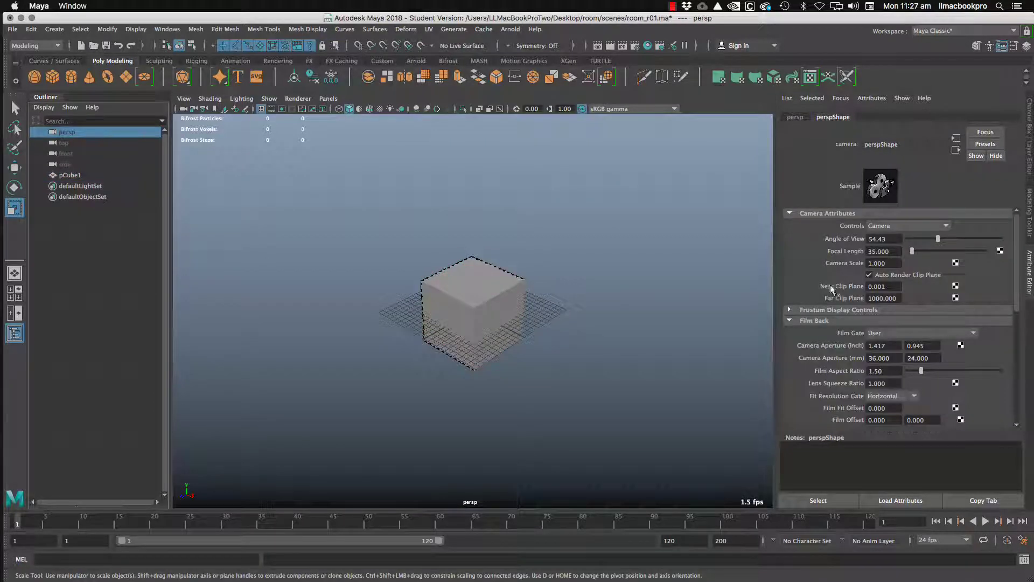
double_click(880, 286)
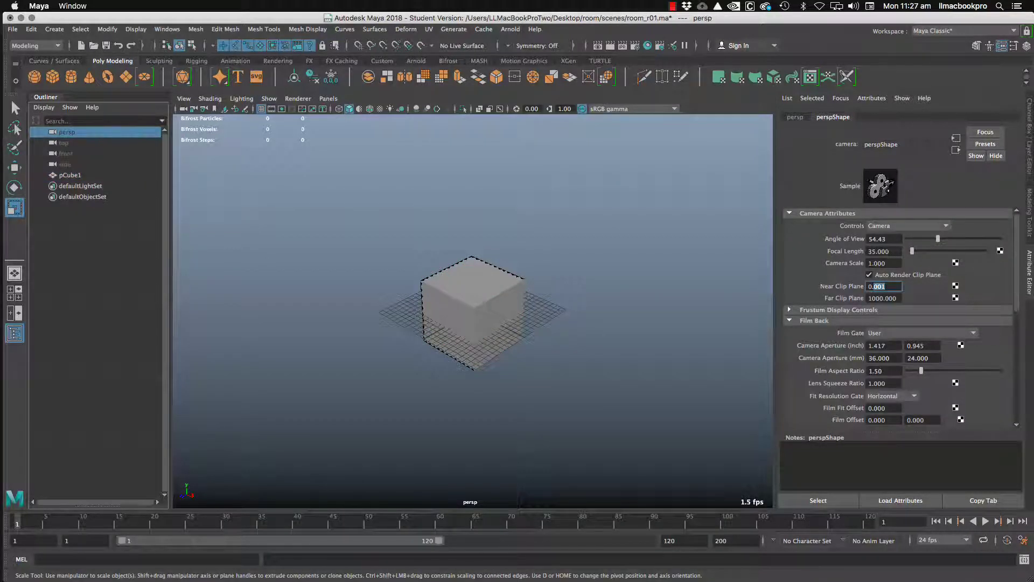
type("1")
key("Return")
left_click_drag(487, 250, 512, 307, "alt")
Step: Set the persp camera's near clip plane to 1 and inspect the cube from different angles and distances
left_click_drag(889, 286, 838, 286)
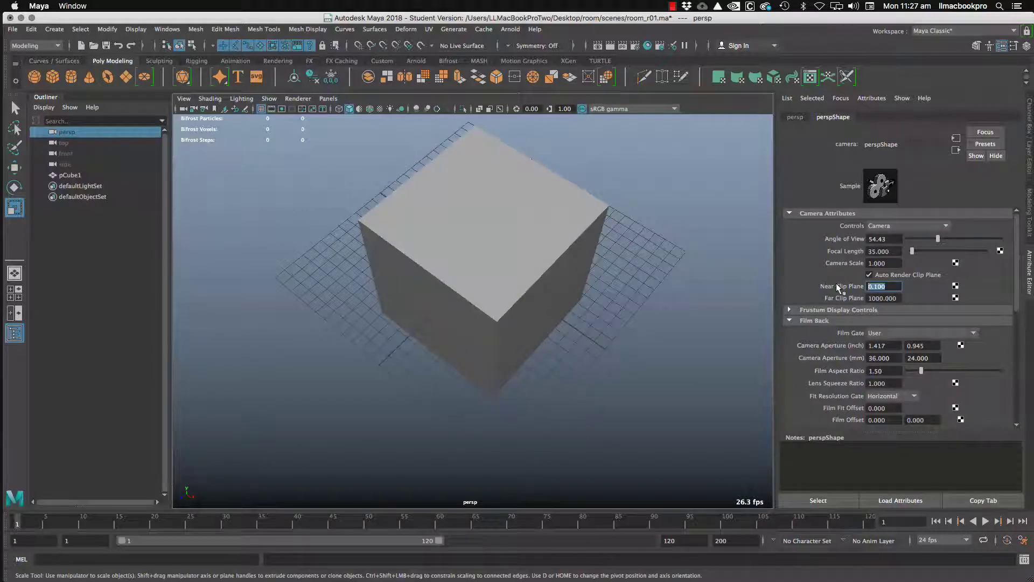
type("1")
key("Return")
right_click_drag(595, 239, 541, 230, "alt")
left_click_drag(540, 230, 445, 201, "alt")
right_click_drag(446, 201, 466, 277, "alt")
middle_click_drag(466, 277, 472, 326, "alt")
left_click_drag(472, 326, 581, 315, "alt")
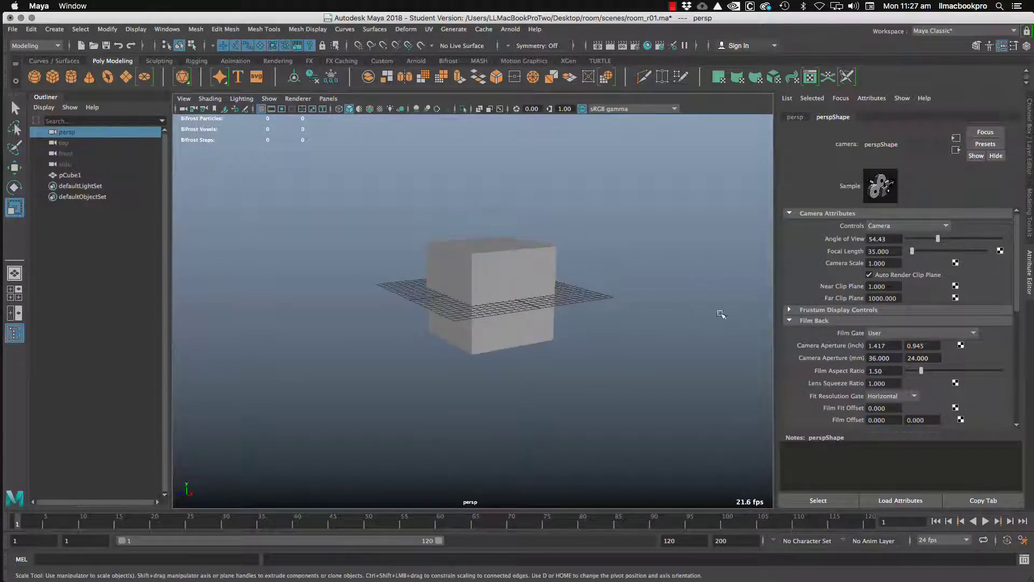
Step: Delete the existing cube and create a new polygon cube with width, height and depth of 3
left_click(619, 268)
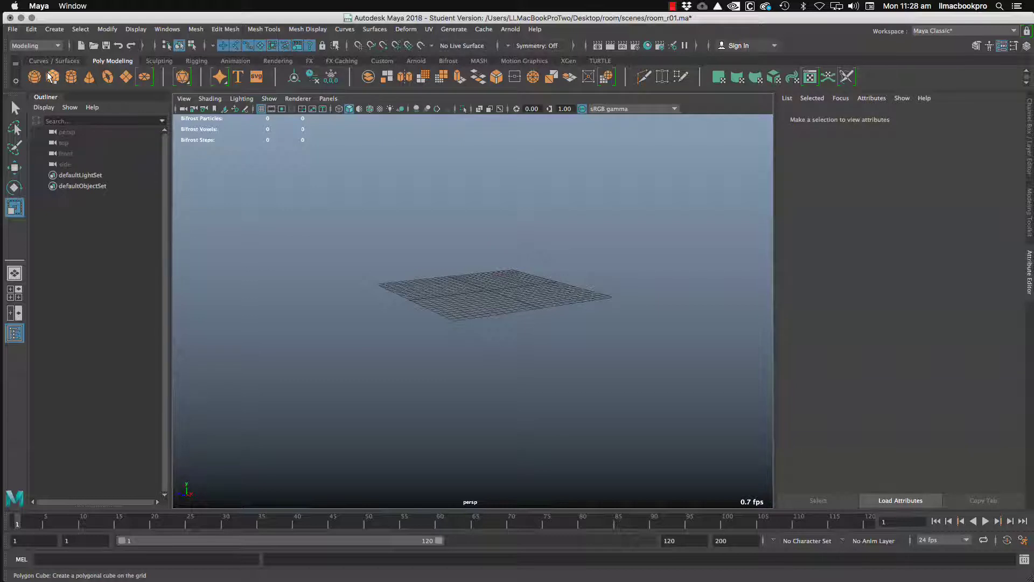
double_click(53, 77)
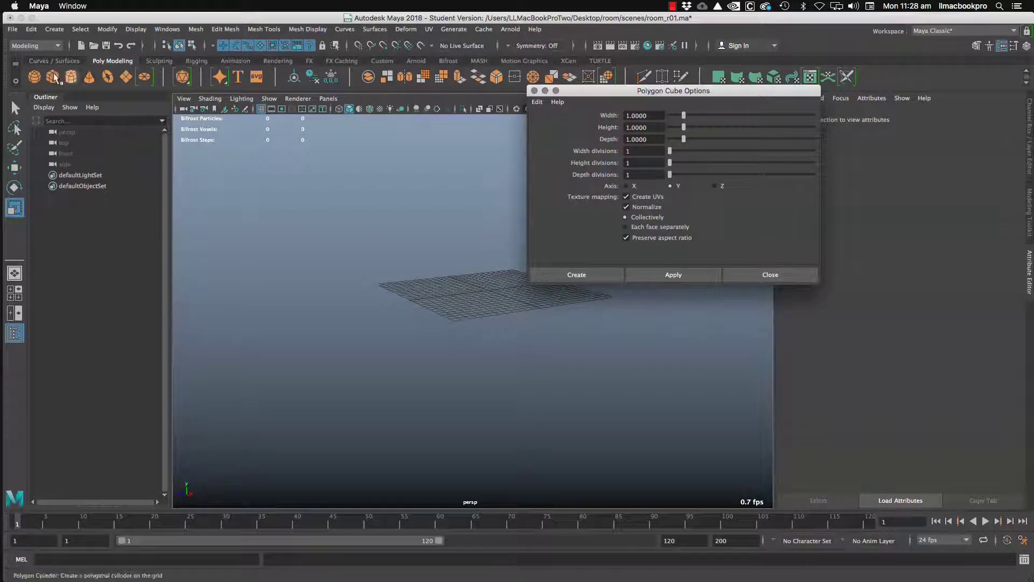
left_click_drag(615, 91, 225, 88)
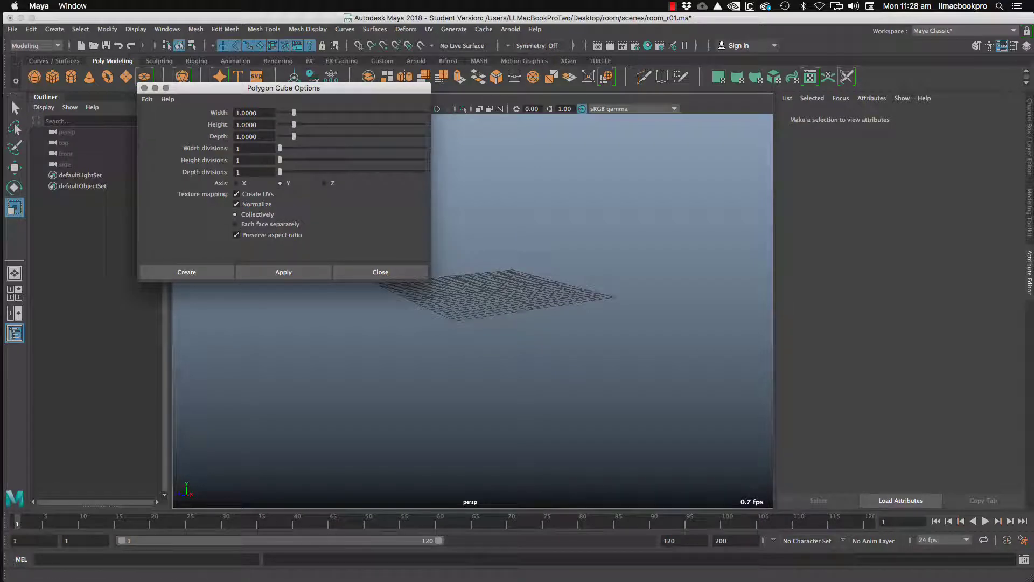
left_click_drag(261, 112, 168, 102)
type("3")
key("Tab")
type("3")
key("Tab")
type("3")
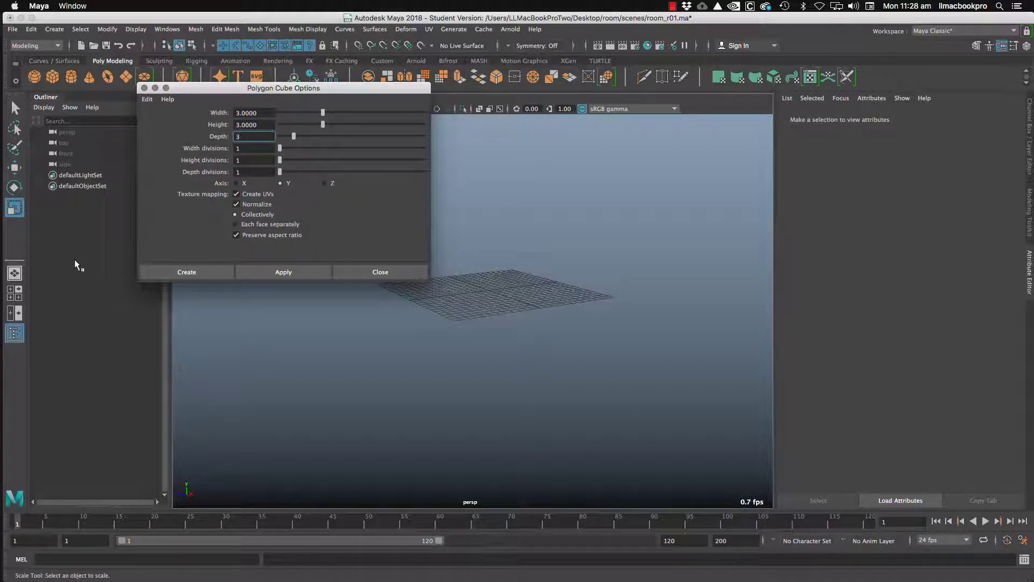
left_click(179, 267)
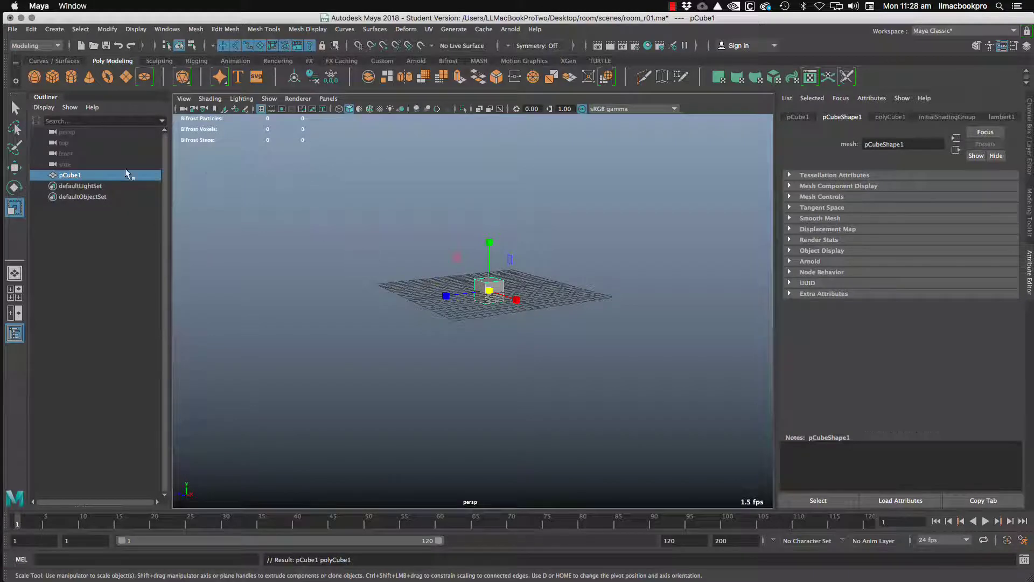
Step: Move the cube's pivot to the centre of its bottom face
scroll(462, 308, "up", 5)
middle_click_drag(462, 307, 430, 384, "alt")
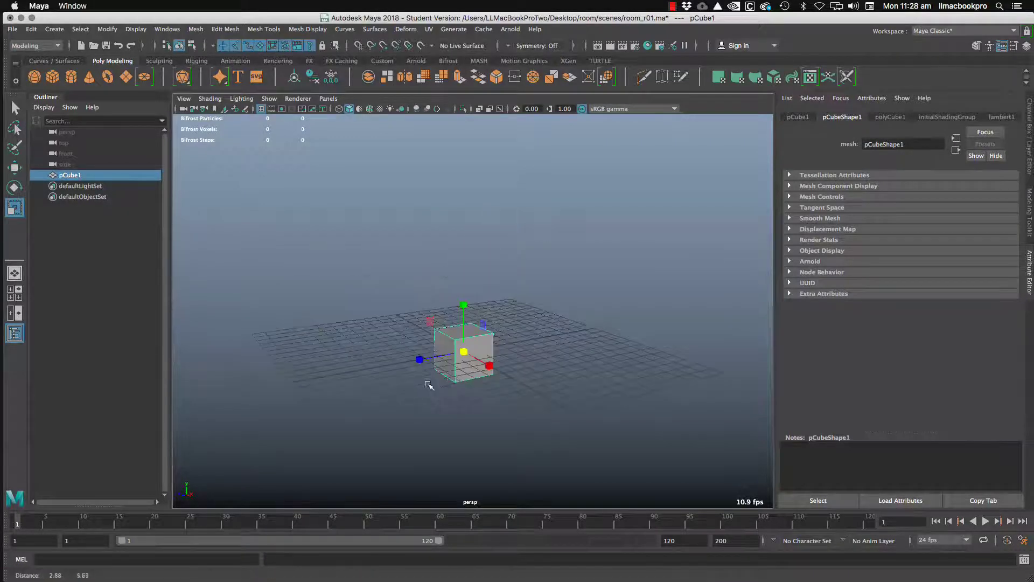
scroll(434, 382, "up", 3)
left_click_drag(439, 380, 547, 286, "alt")
left_click_drag(612, 358, 611, 328, "alt")
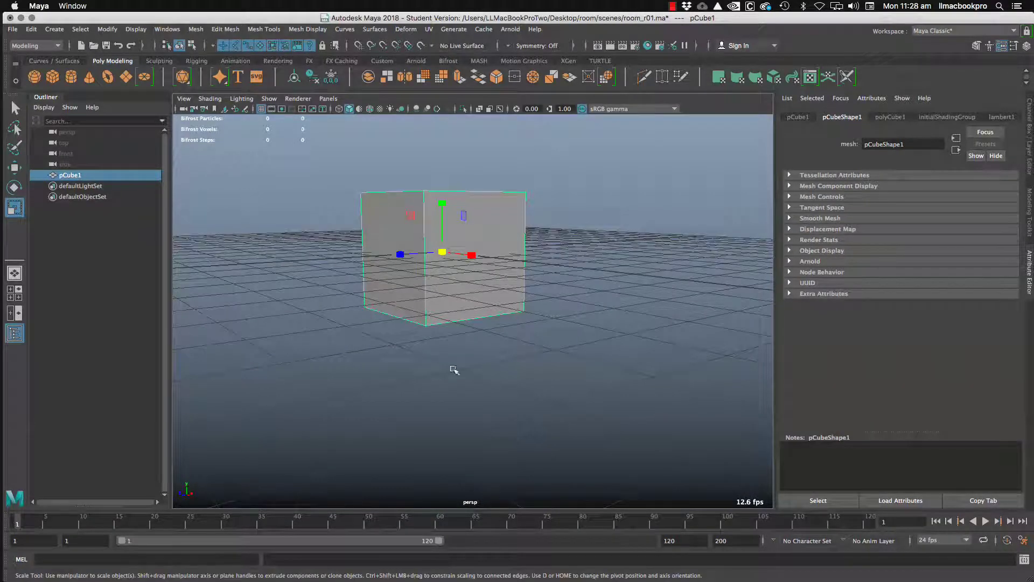
left_click_drag(505, 323, 512, 295, "alt")
scroll(512, 297, "up", 3)
middle_click_drag(513, 298, 504, 345, "alt")
left_click_drag(504, 346, 563, 353, "alt")
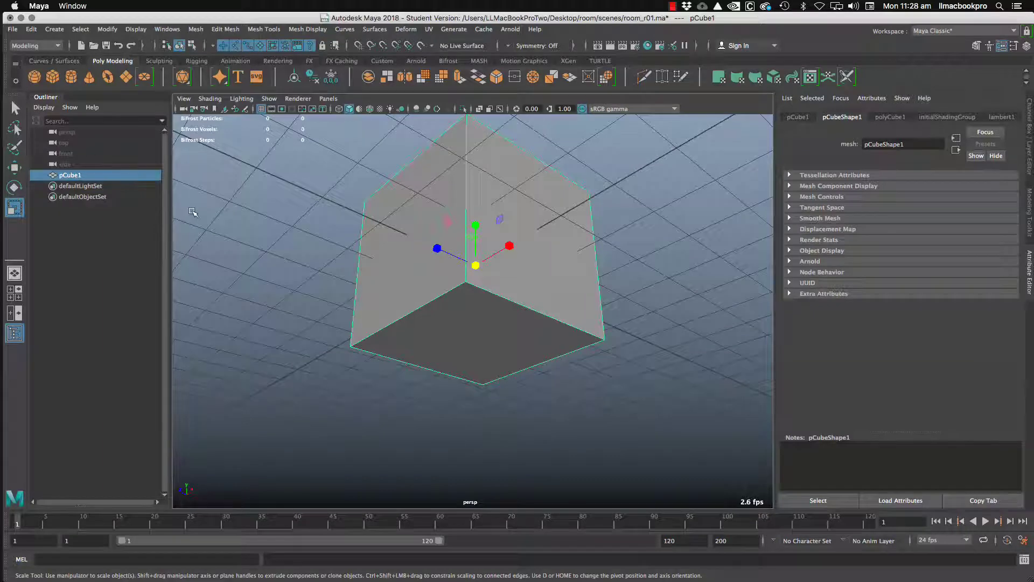
key("d")
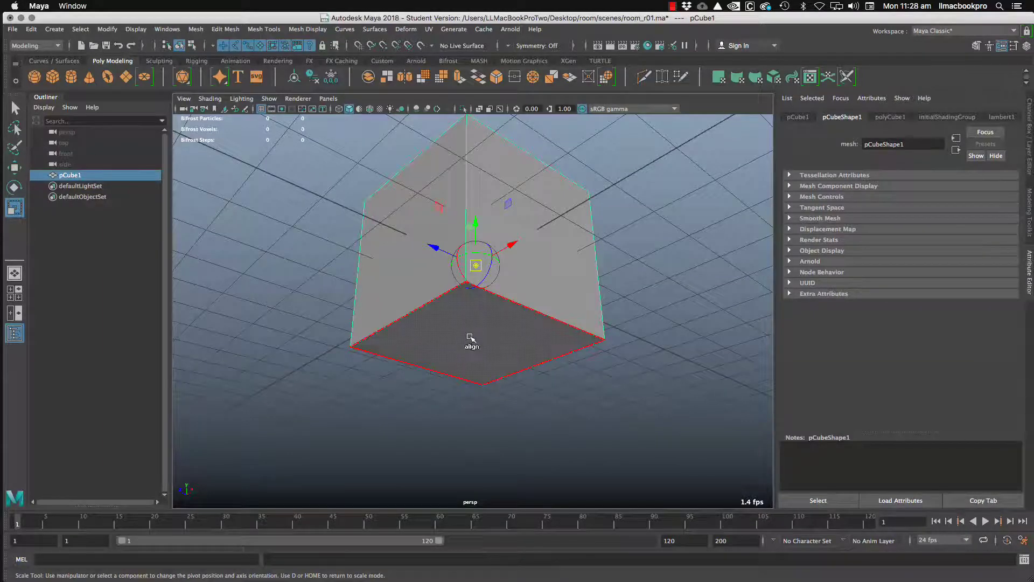
left_click_drag(561, 351, 555, 306, "alt")
key("d")
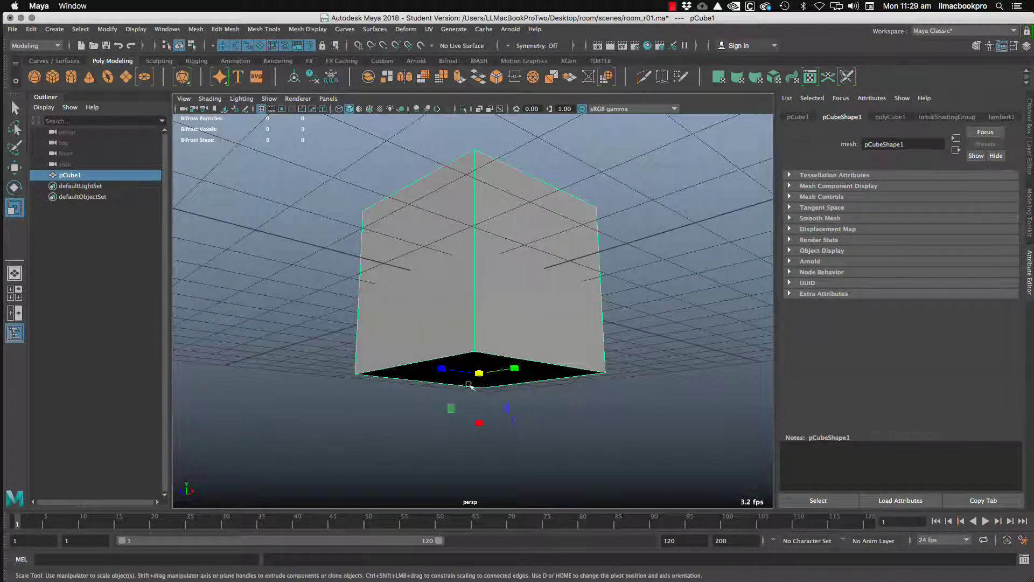
Step: Raise the cube vertically with the Move tool until its base is roughly level with the grid
key("w")
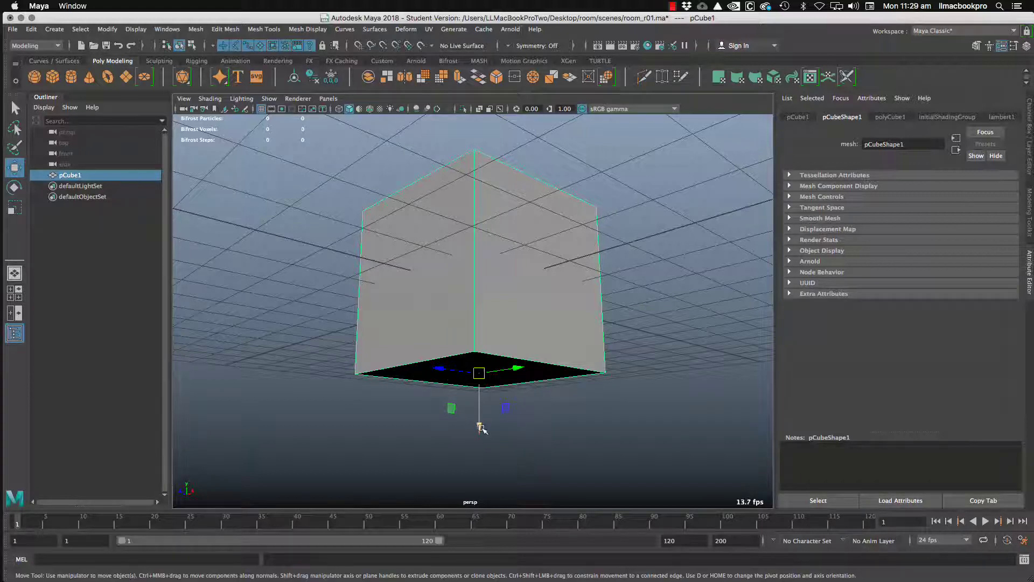
left_click_drag(481, 428, 721, 305)
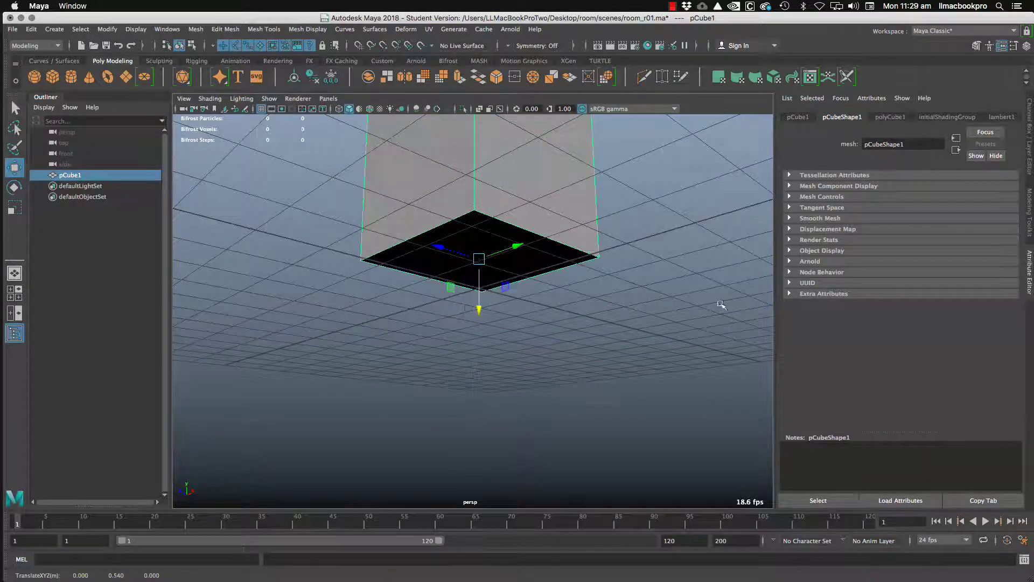
left_click(648, 272)
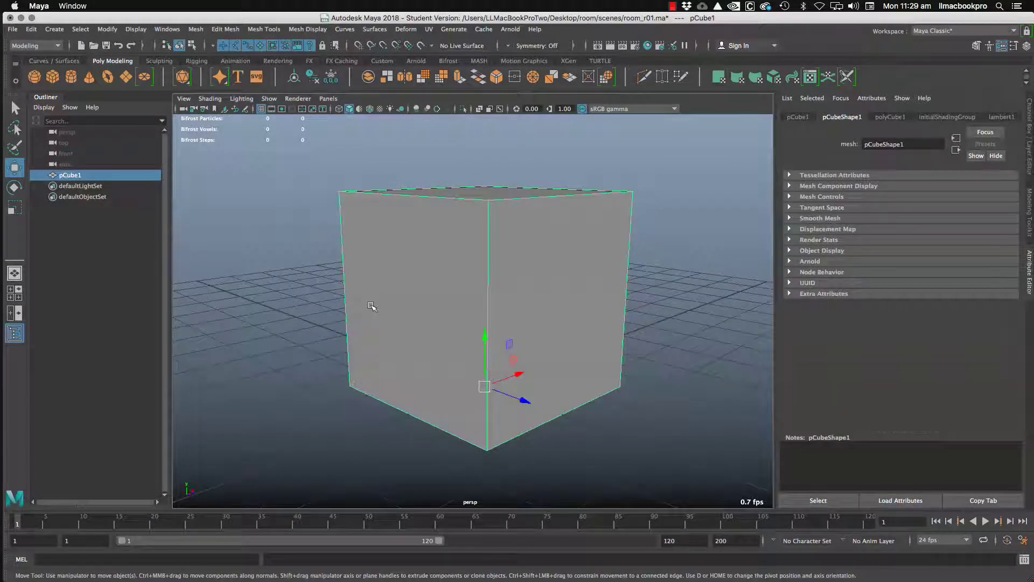
Step: Using the side view, snap the cube vertically to the grid so its base lies exactly on the ground plane
key("space")
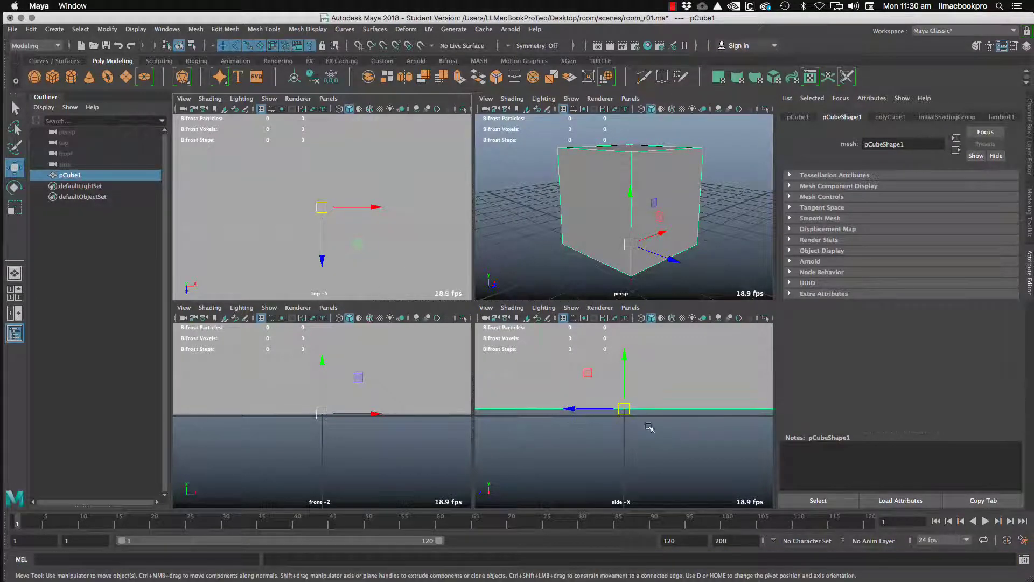
scroll(649, 428, "up", 5)
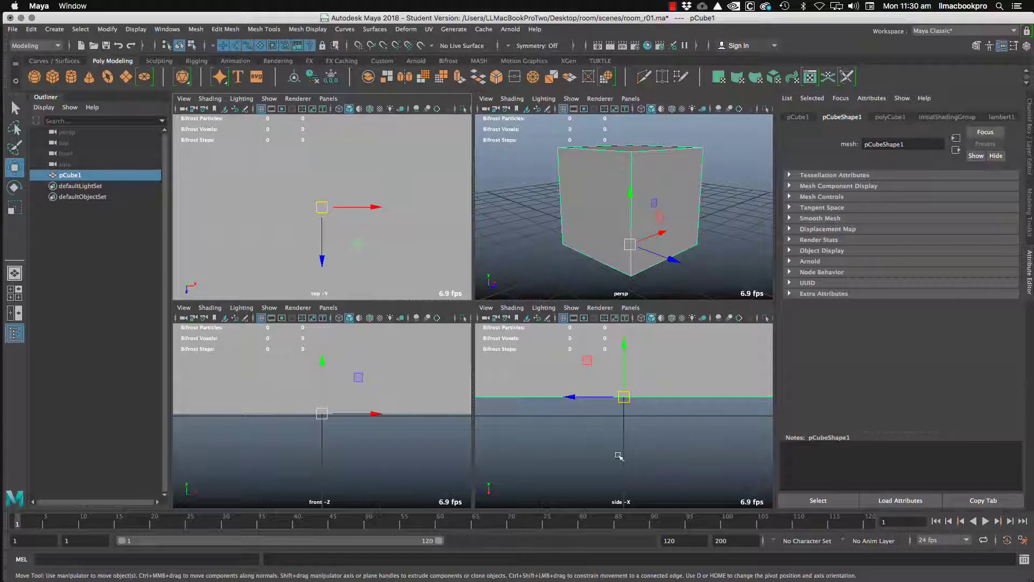
key("d")
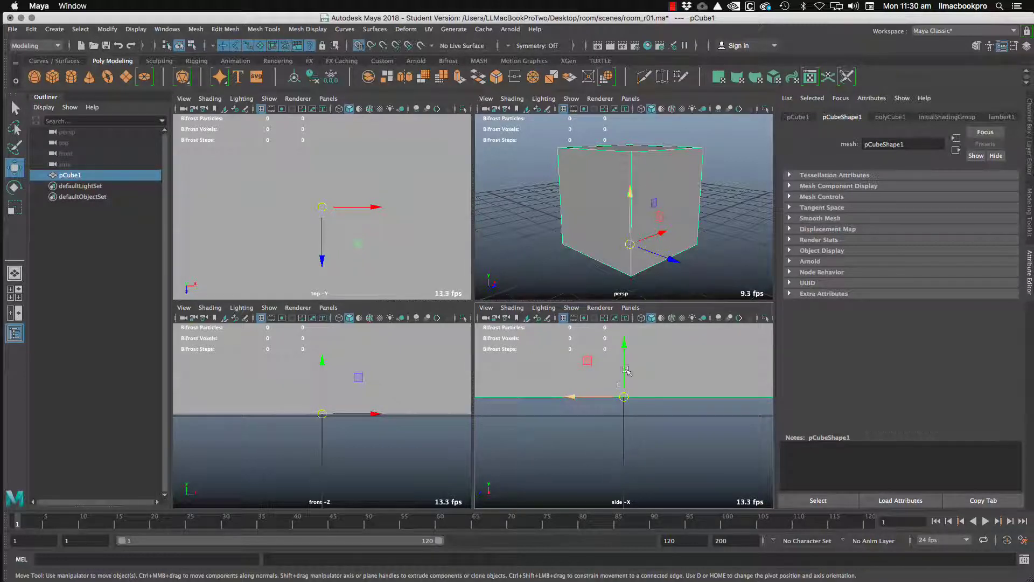
left_click_drag(627, 351, 627, 372)
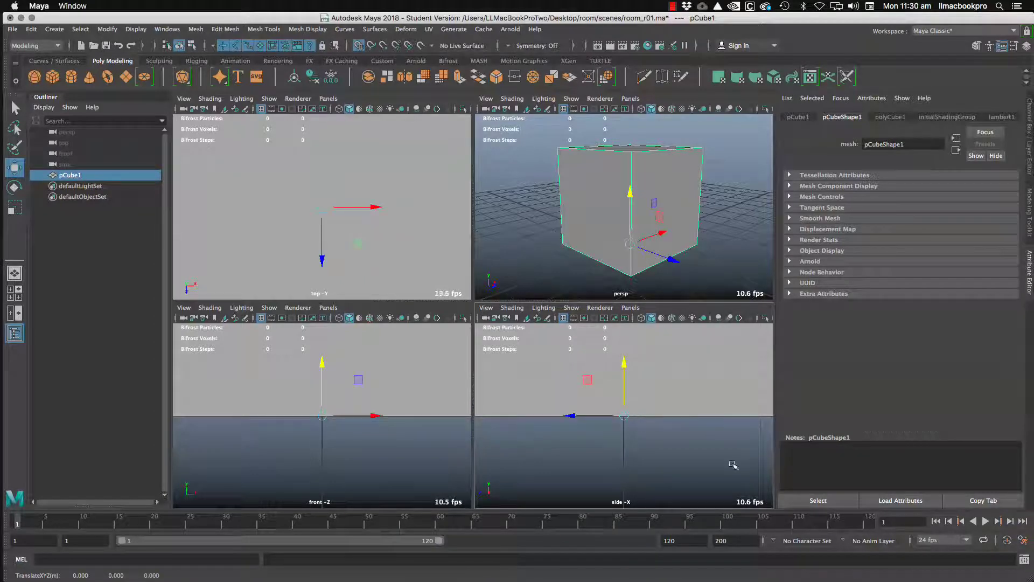
key("space")
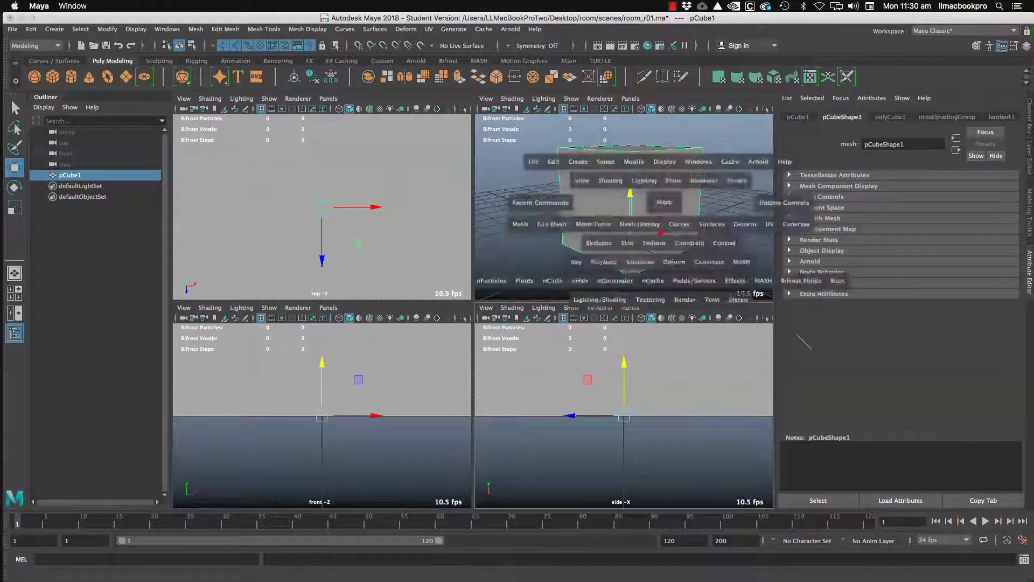
Step: Delete the cube's two adjacent side faces nearest the camera to open up the room's interior
left_click_drag(523, 317, 479, 328, "alt")
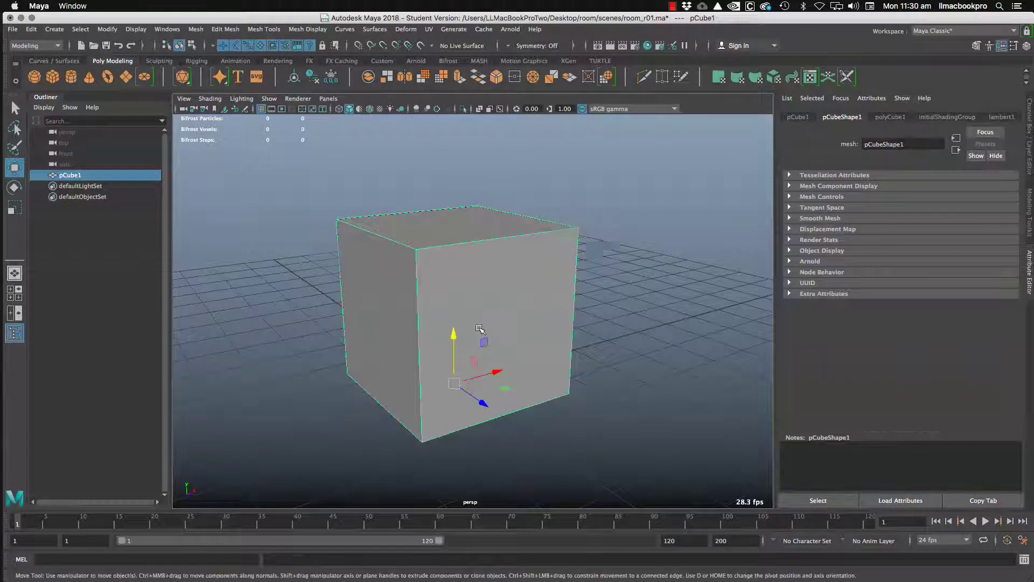
scroll(479, 328, "up", 4)
middle_click_drag(478, 328, 507, 314, "alt")
scroll(506, 315, "down", 5)
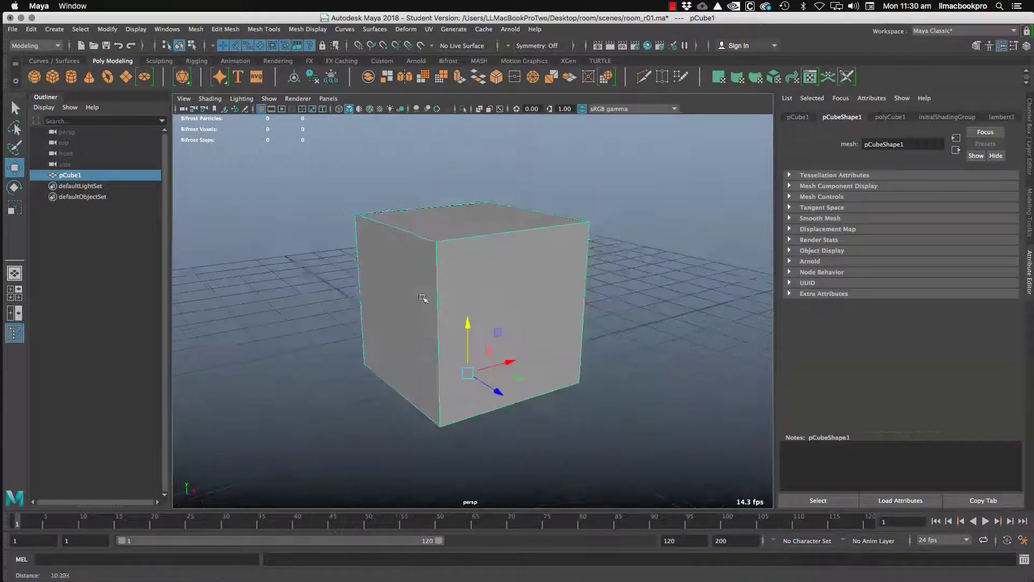
scroll(493, 307, "up", 3)
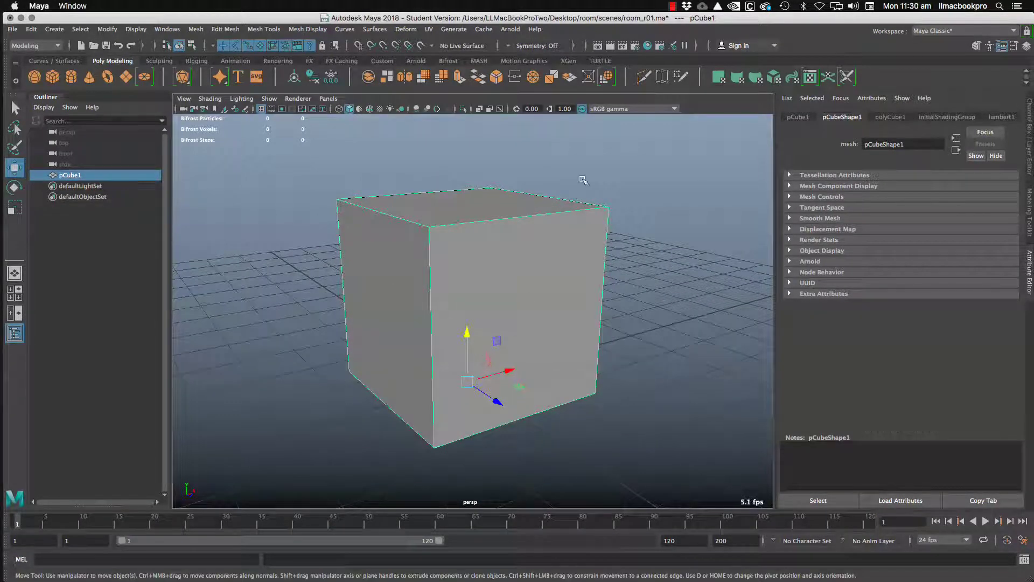
left_click_drag(368, 251, 416, 261, "alt")
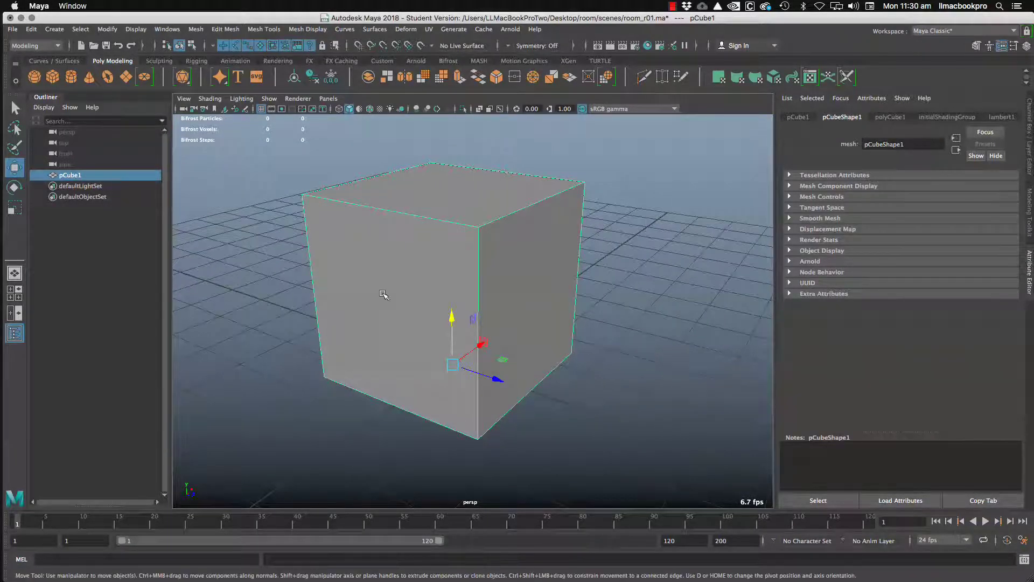
right_click(408, 239)
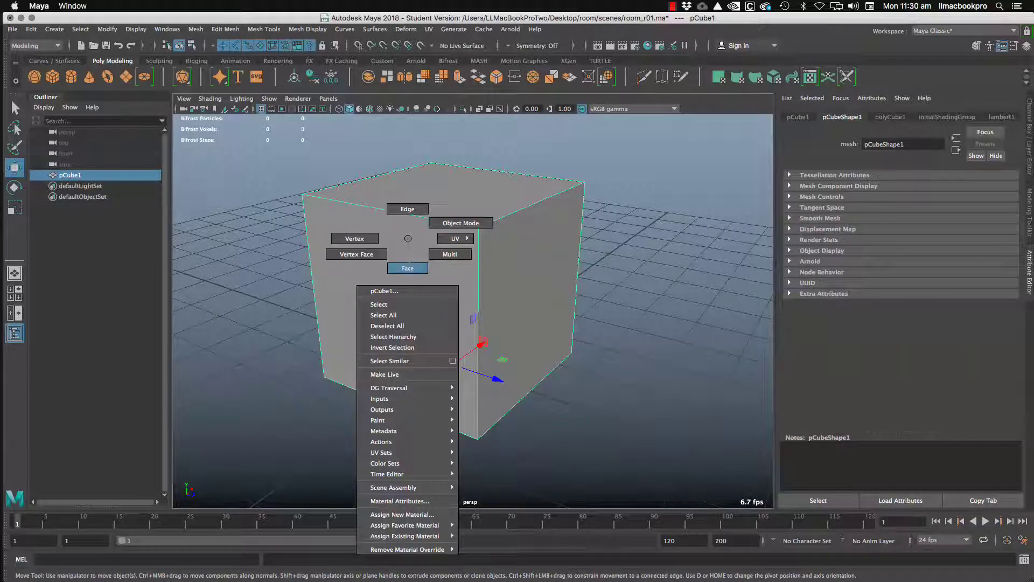
left_click(408, 268)
left_click(446, 282)
left_click(527, 273, "shift")
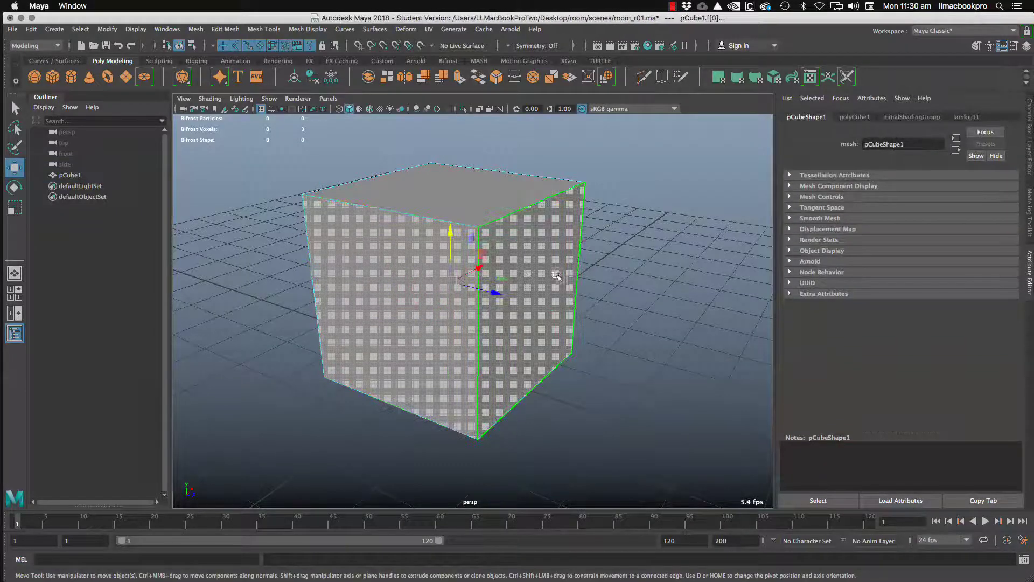
left_click_drag(559, 277, 514, 266, "alt")
key("Delete")
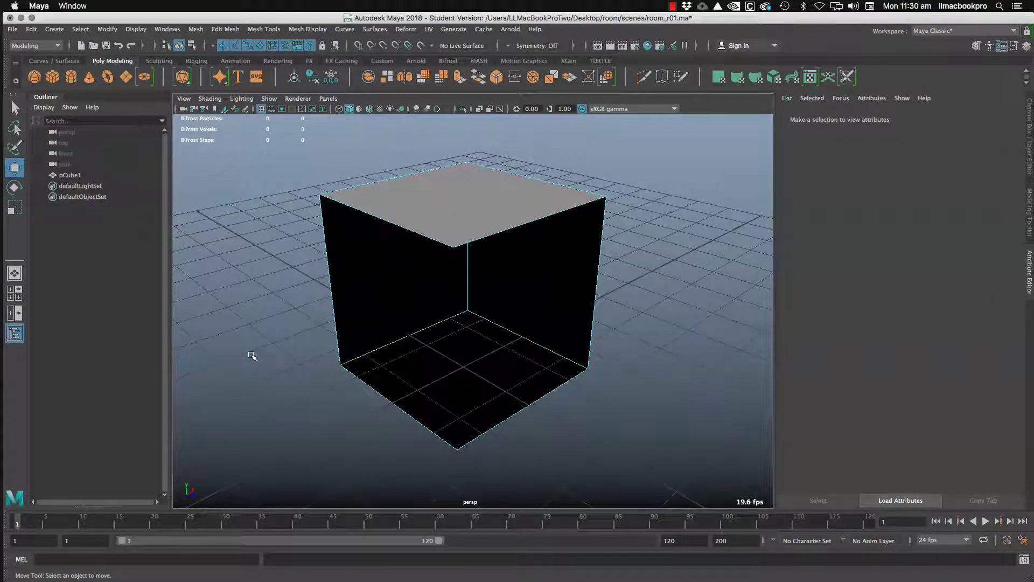
Step: Turn on two-sided lighting in the perspective view to shade the room's interior faces
left_click_drag(461, 358, 517, 317, "alt")
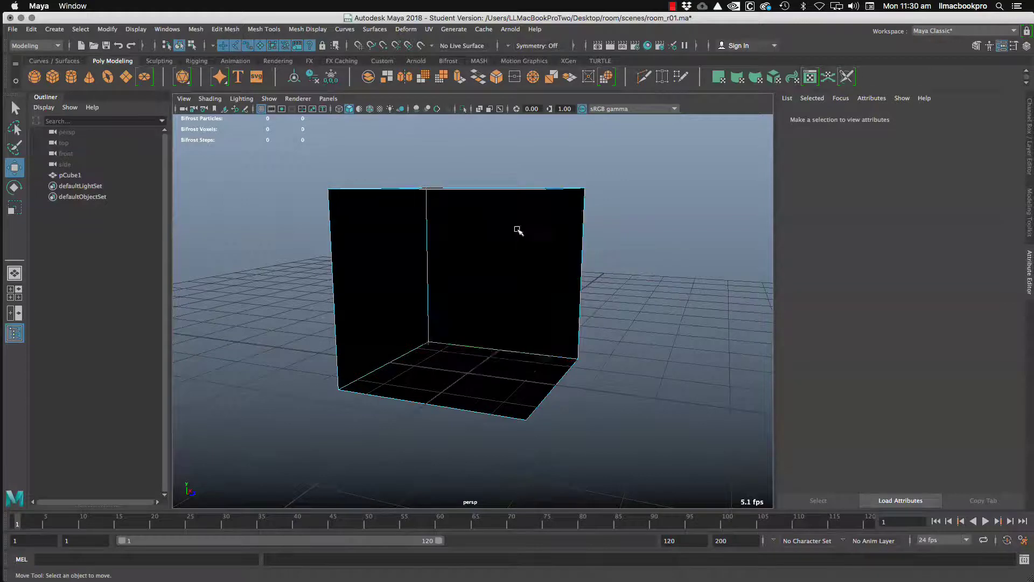
left_click_drag(548, 323, 322, 170, "alt")
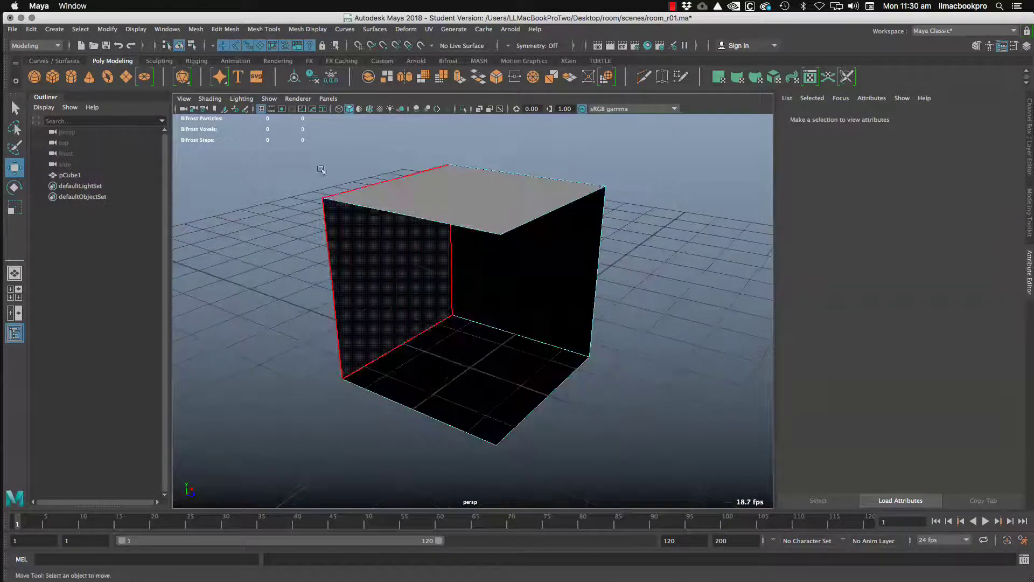
left_click(269, 99)
mouse_move(247, 102)
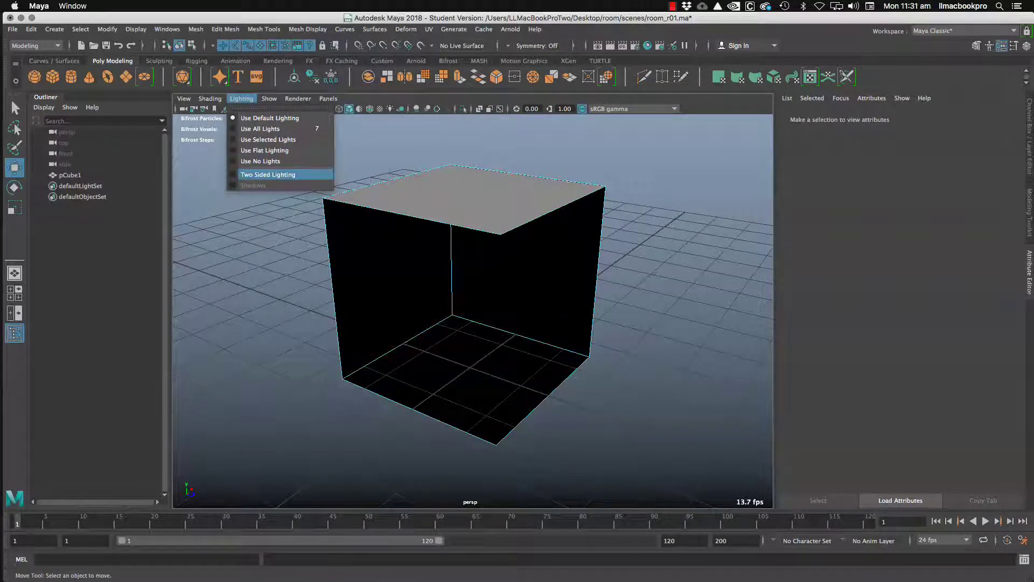
left_click(268, 175)
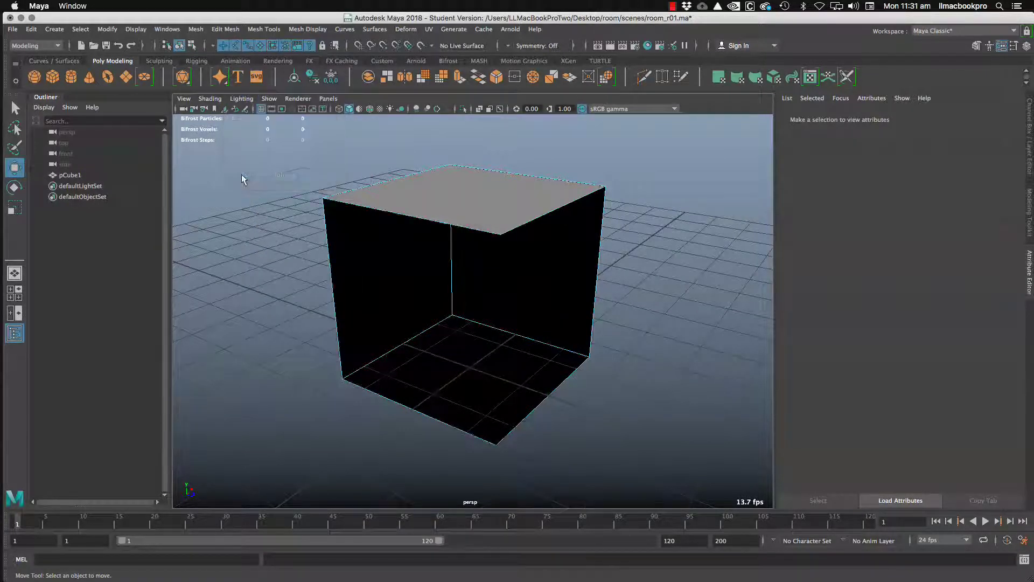
mouse_move(415, 259)
left_mouse_down("alt")
mouse_move(526, 224)
mouse_move(434, 212)
mouse_move(411, 260)
mouse_move(471, 247)
mouse_move(488, 261)
left_mouse_up("alt")
left_click(219, 100)
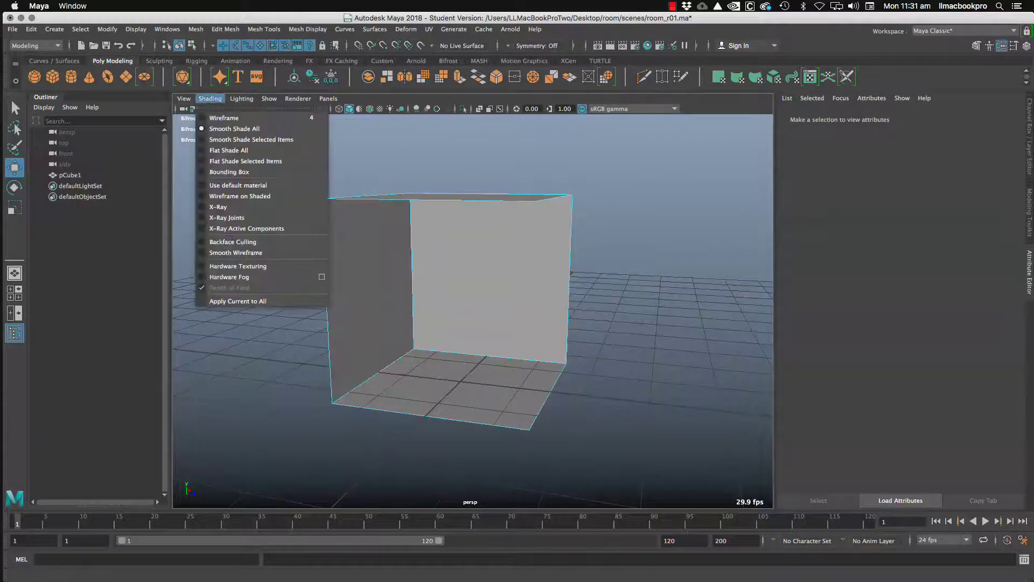
mouse_move(237, 101)
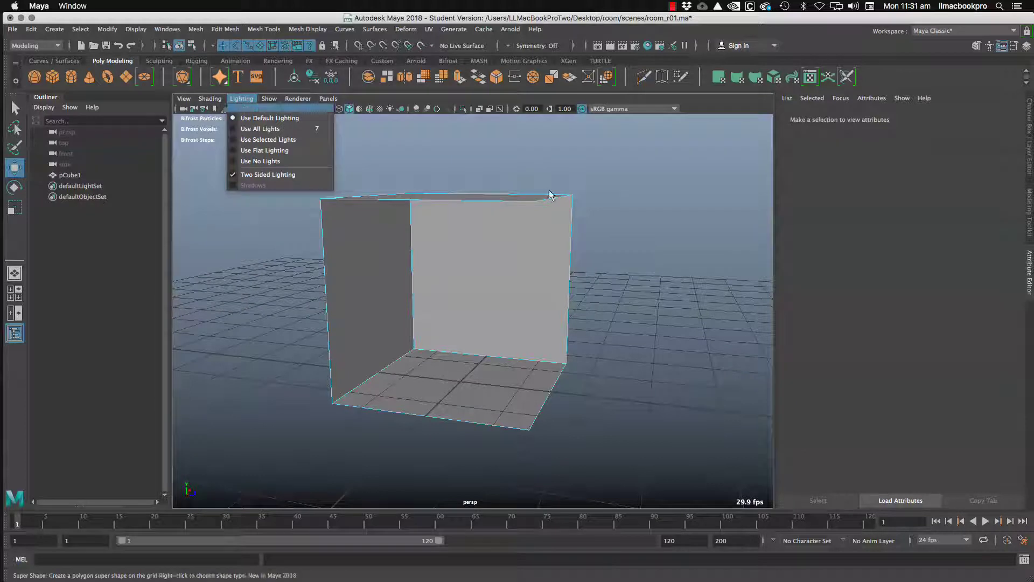
Step: Turn off two-sided lighting in the perspective view so the room's interior faces are drawn black
left_click(584, 187)
middle_click_drag(549, 238, 560, 251, "alt")
left_click_drag(561, 251, 551, 249, "alt")
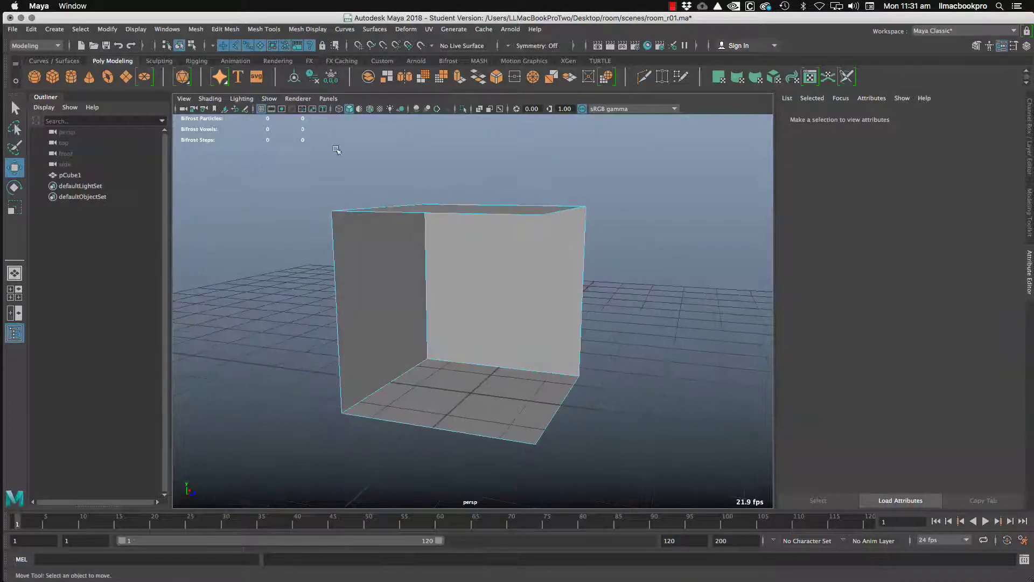
left_click(238, 101)
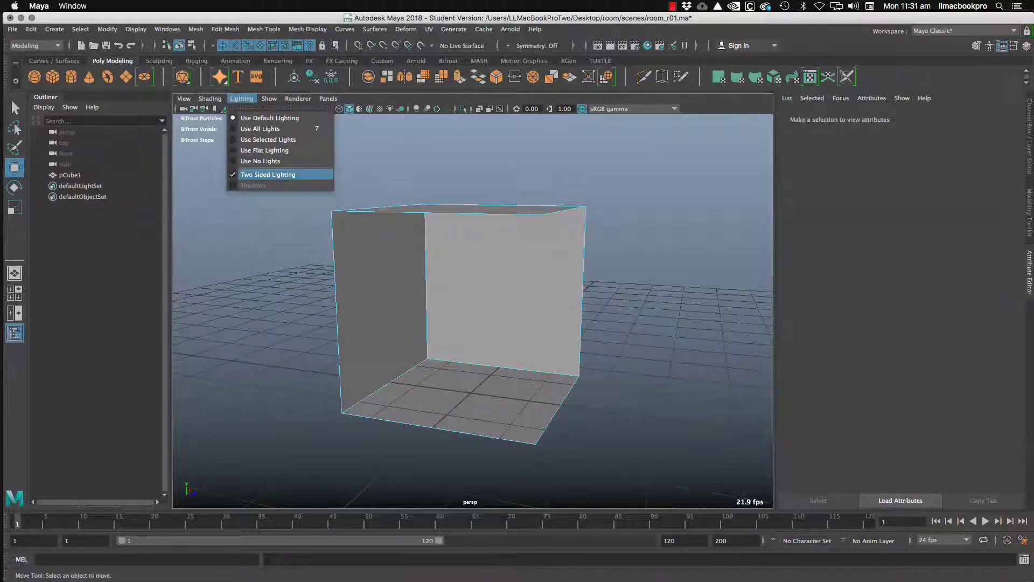
left_click(259, 174)
left_click_drag(516, 276, 463, 272, "alt")
middle_click_drag(463, 272, 470, 270, "alt")
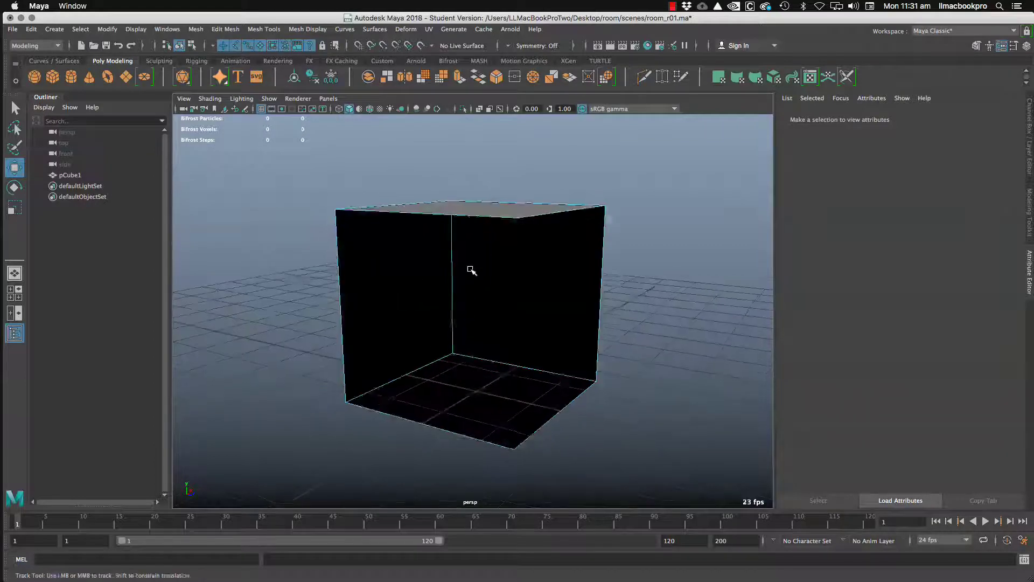
left_click_drag(472, 271, 457, 282, "alt")
Step: Turn on the display of face normals for polygons and select the cube
left_click(136, 29)
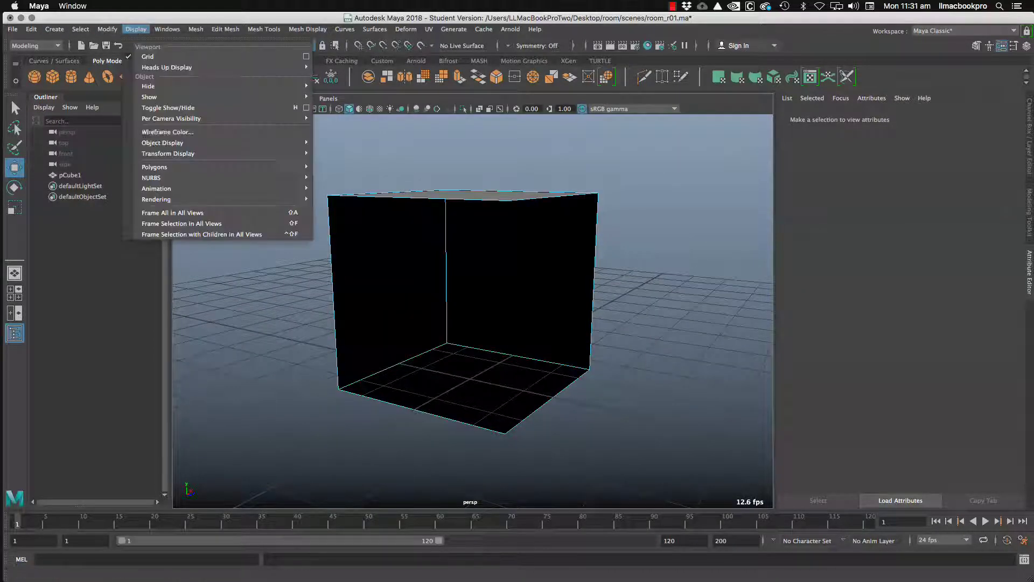
mouse_move(161, 167)
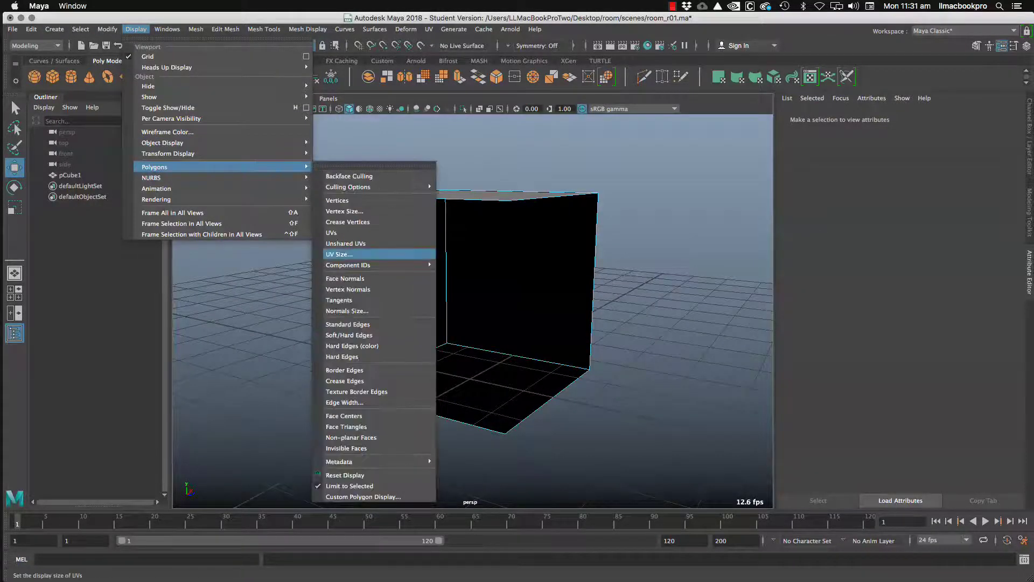
left_click(348, 278)
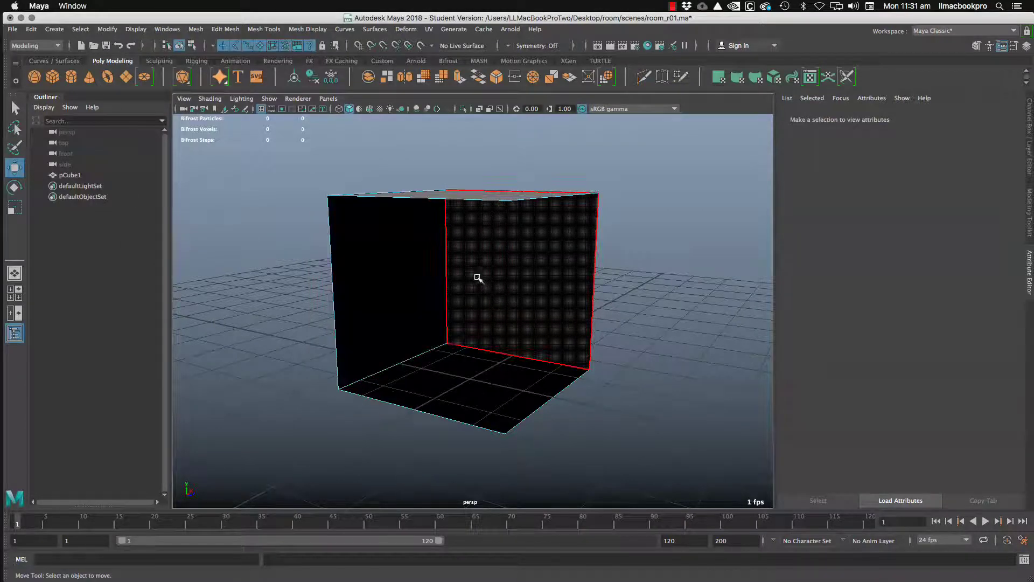
right_click_drag(480, 256, 538, 238)
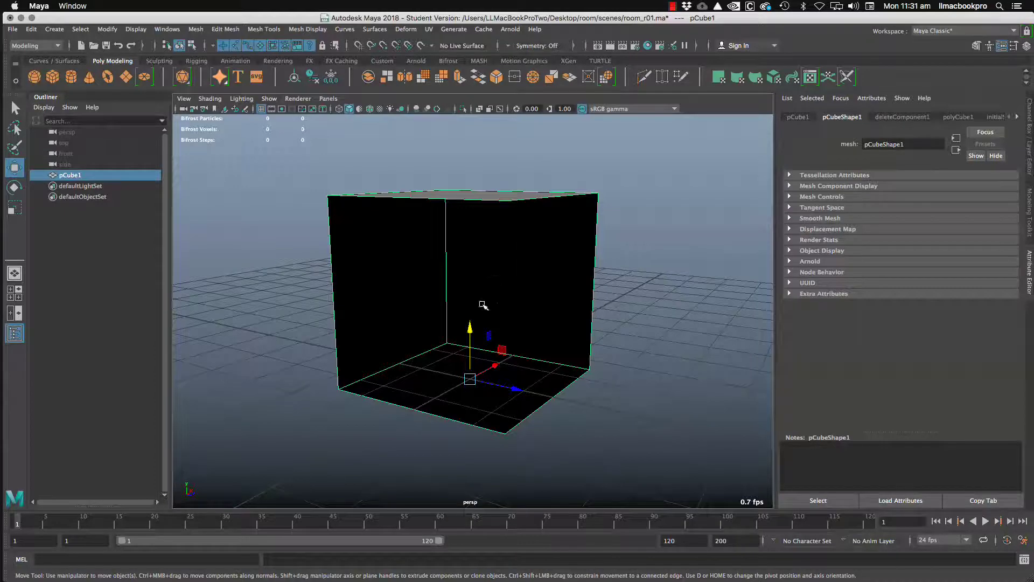
left_click_drag(483, 305, 619, 347, "alt")
scroll(575, 346, "down", 4)
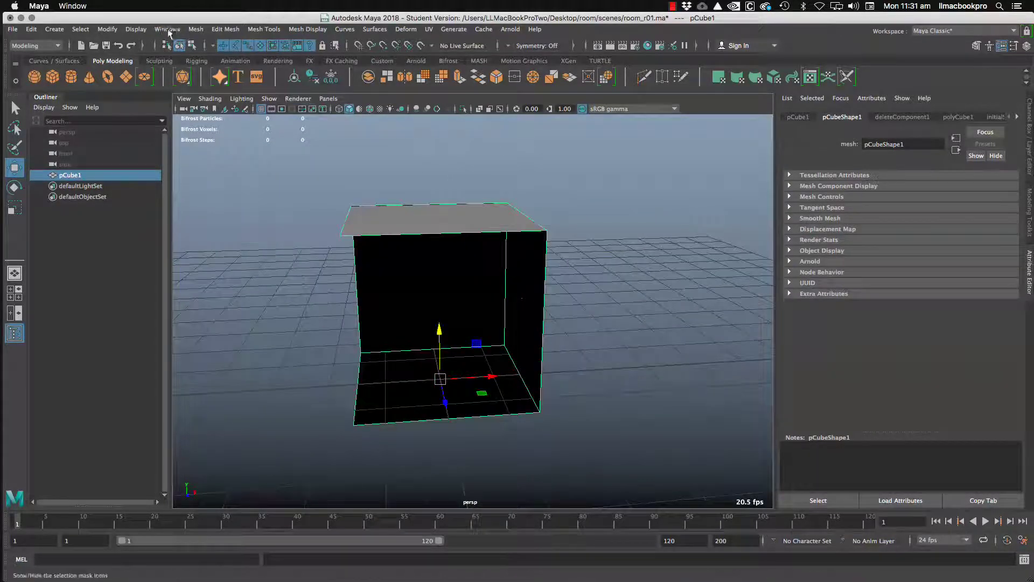
Step: Enlarge the cube's displayed face normals, trying sizes 10 and 30 before settling on a normals size of 60
left_click(168, 30)
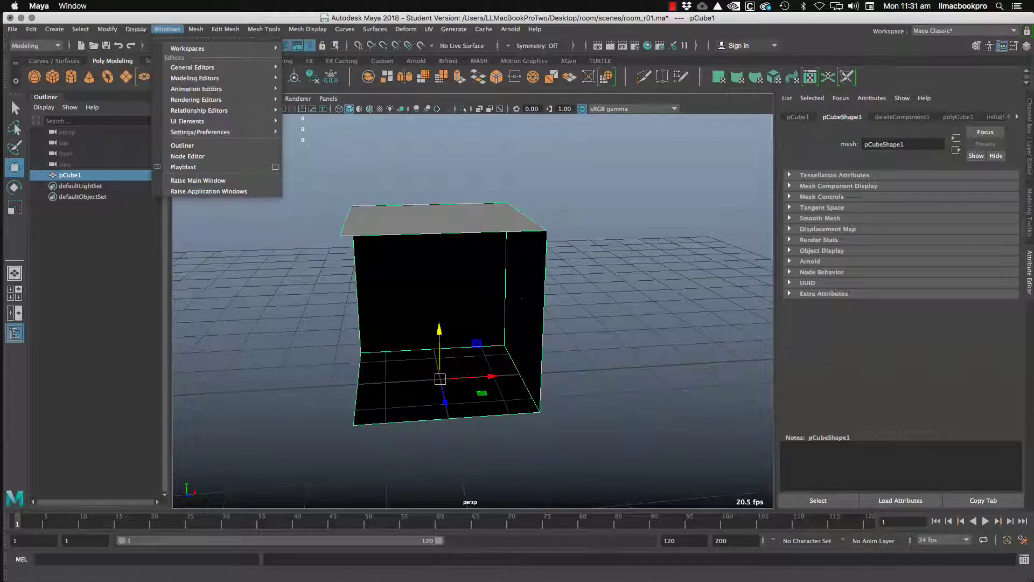
mouse_move(162, 167)
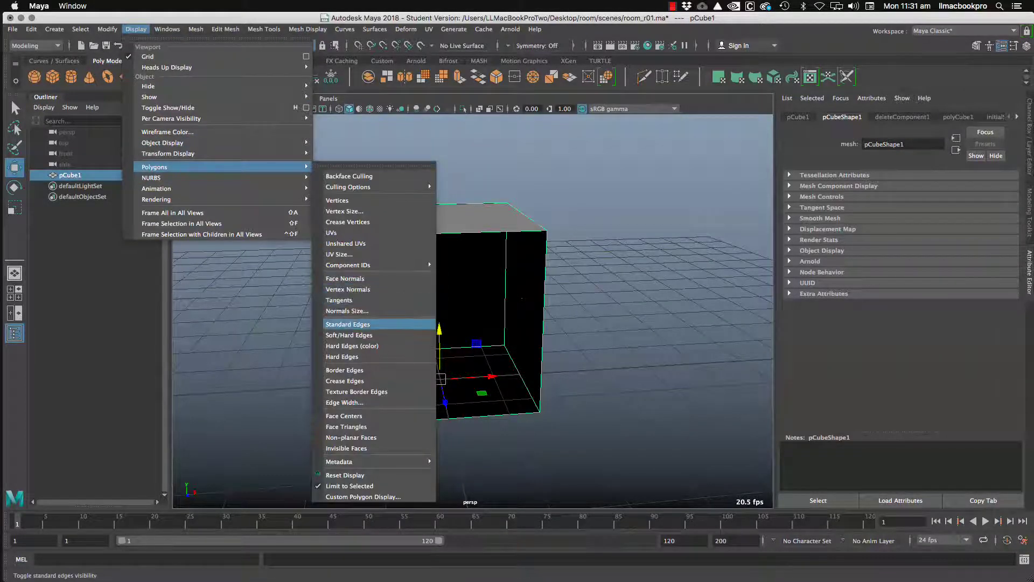
left_click(346, 311)
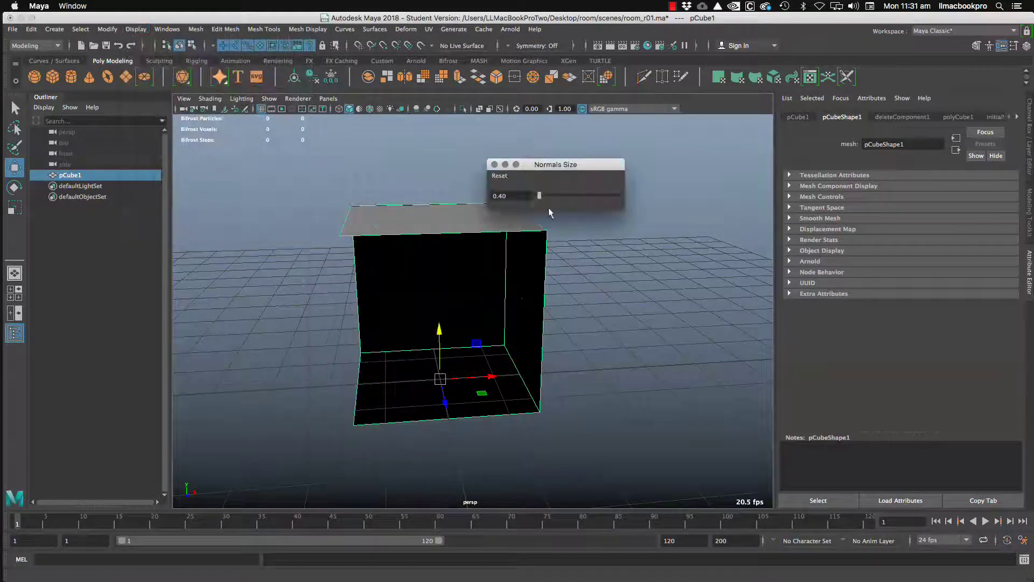
left_click_drag(575, 195, 586, 195)
left_click_drag(530, 166, 727, 148)
left_click_drag(636, 245, 563, 249, "alt")
left_click(703, 178)
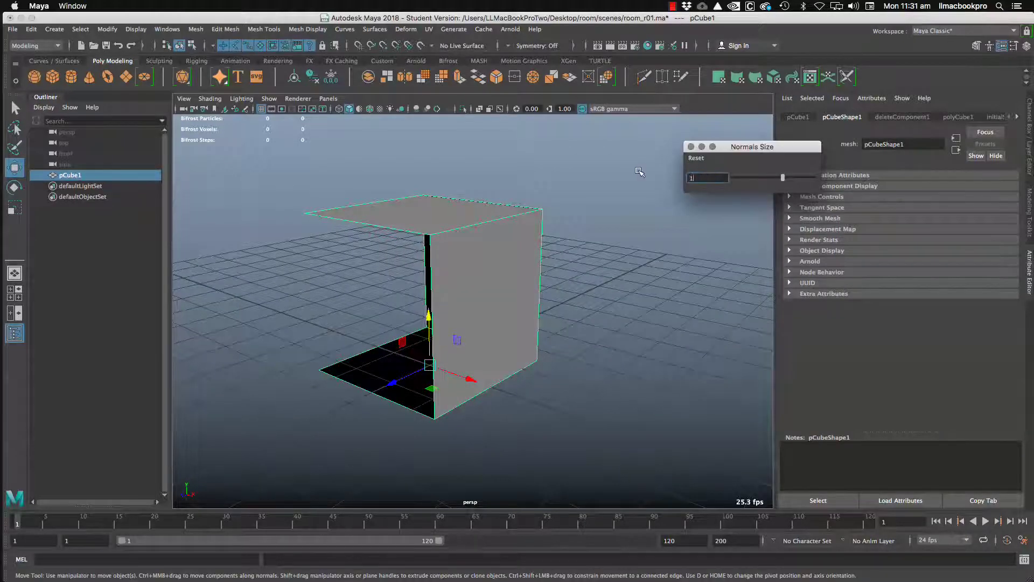
left_click_drag(565, 200, 599, 190, "alt")
left_click(705, 178)
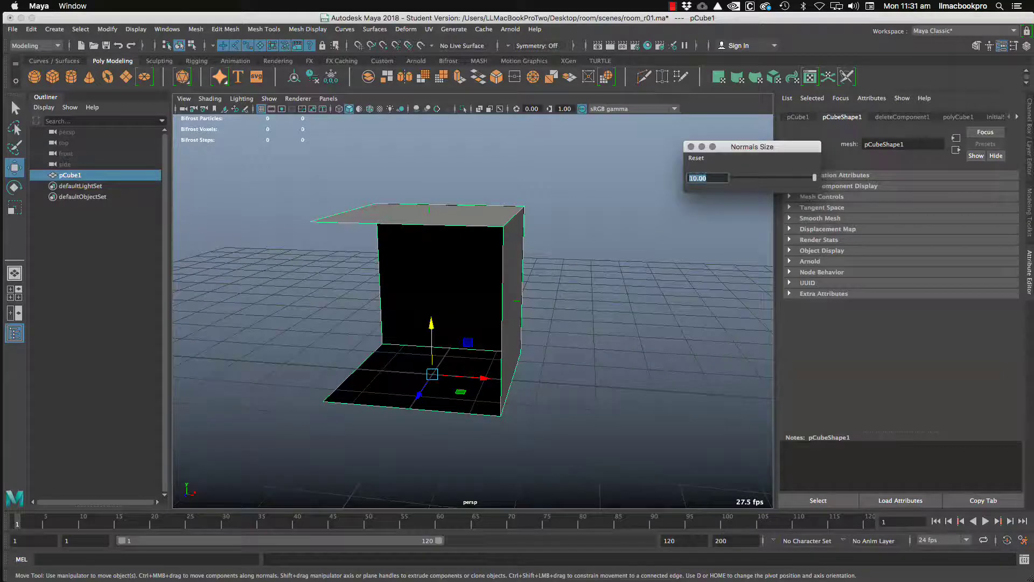
mouse_move(500, 235)
left_mouse_down("alt")
mouse_move(534, 226)
mouse_move(496, 236)
left_mouse_up("alt")
left_click(704, 178)
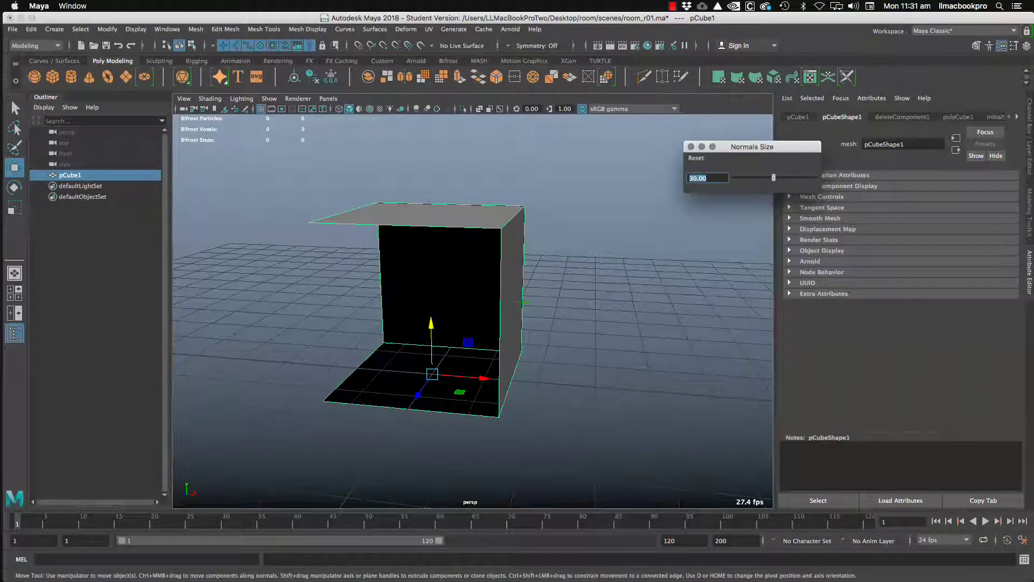
type("60")
key("Return")
left_click_drag(561, 214, 464, 216, "alt")
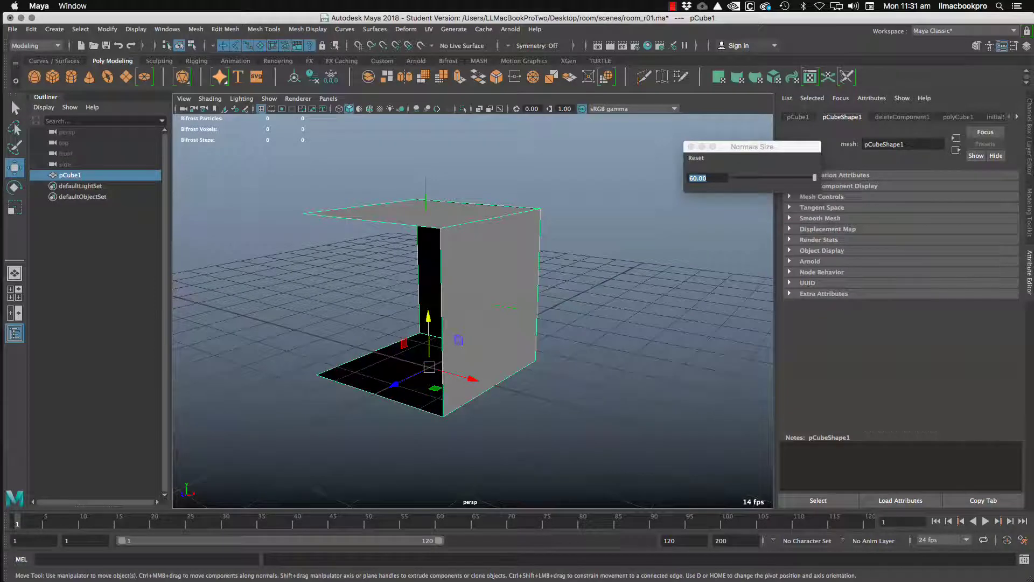
left_click(691, 146)
Step: Cycle the perspective view's background through its available colours to solid black
left_click_drag(599, 243, 549, 253, "alt")
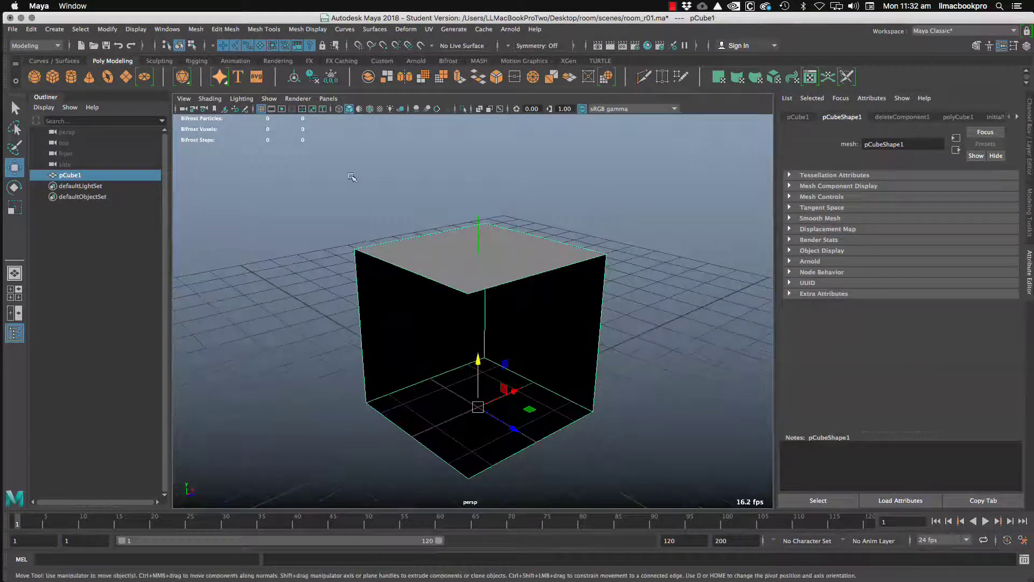
left_click_drag(533, 315, 314, 257, "alt")
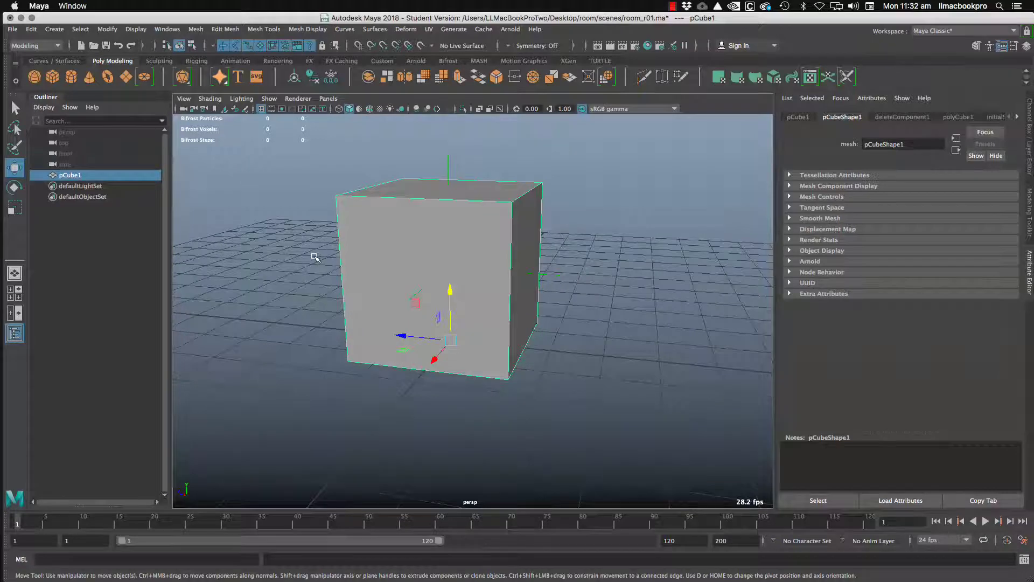
key("alt+b")
key("alt+b")
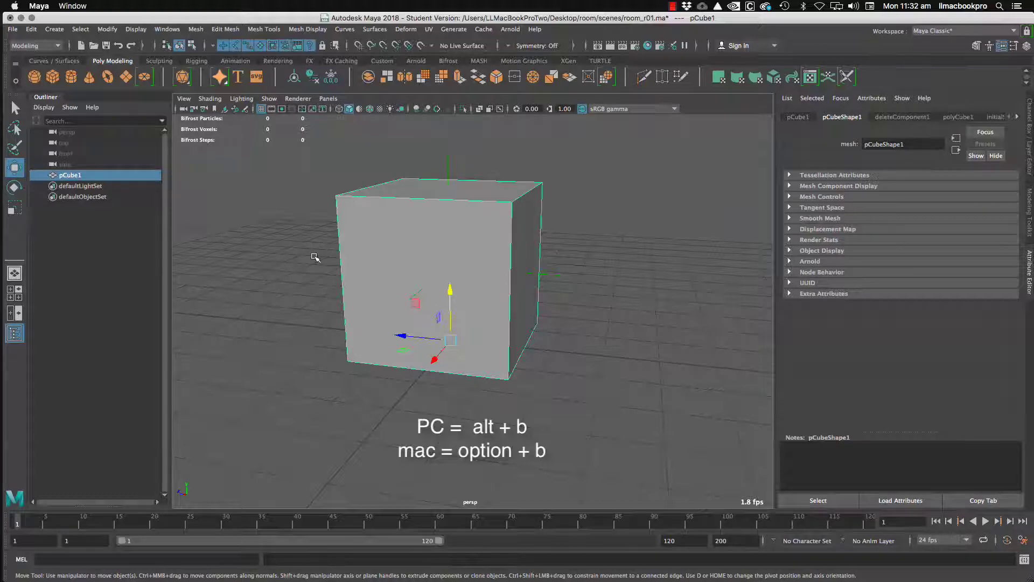
key("alt+b")
key("alt+b")
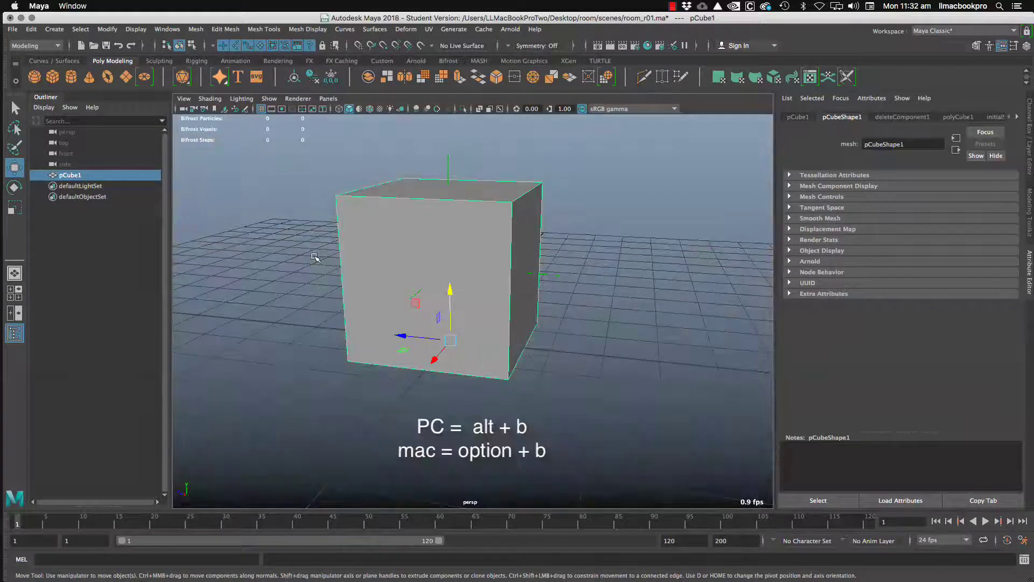
key("alt+b")
key("alt+b")
key("alt+b")
key("alt+b")
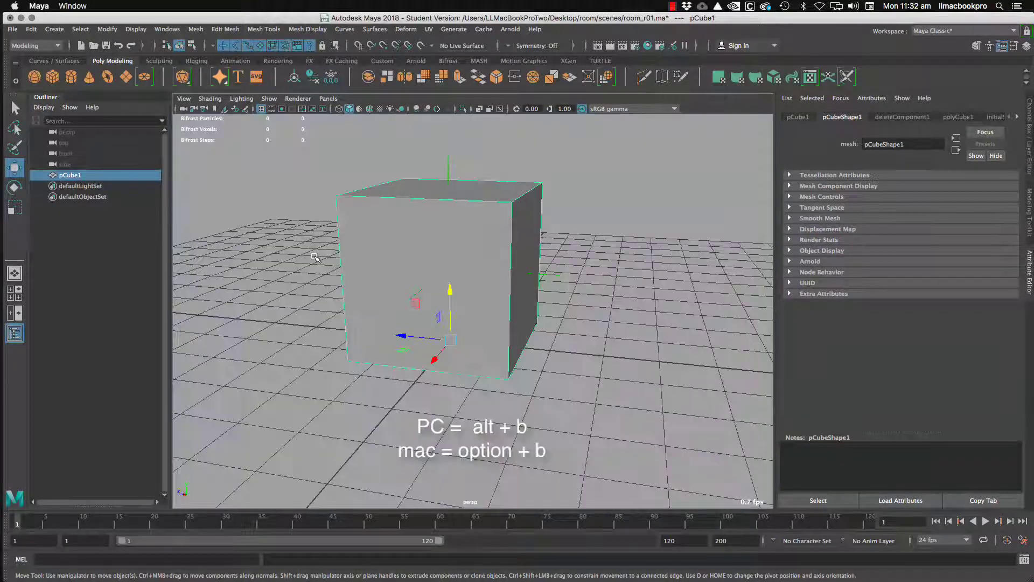
key("alt+b")
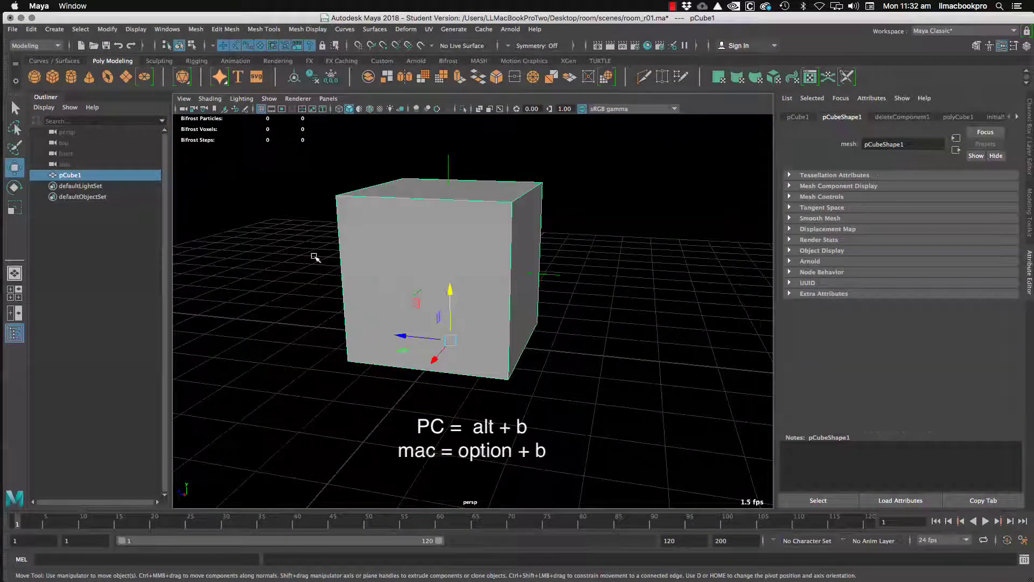
Step: Hide the grid in the perspective view and switch its background to plain dark grey
left_click_drag(312, 254, 391, 258, "alt")
left_click(261, 109)
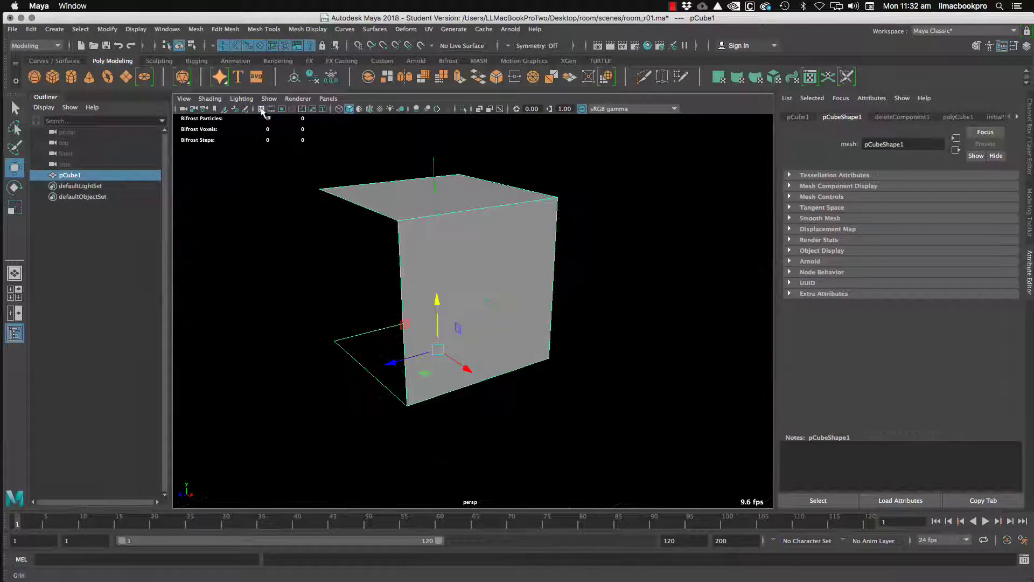
left_click_drag(515, 277, 418, 261, "alt")
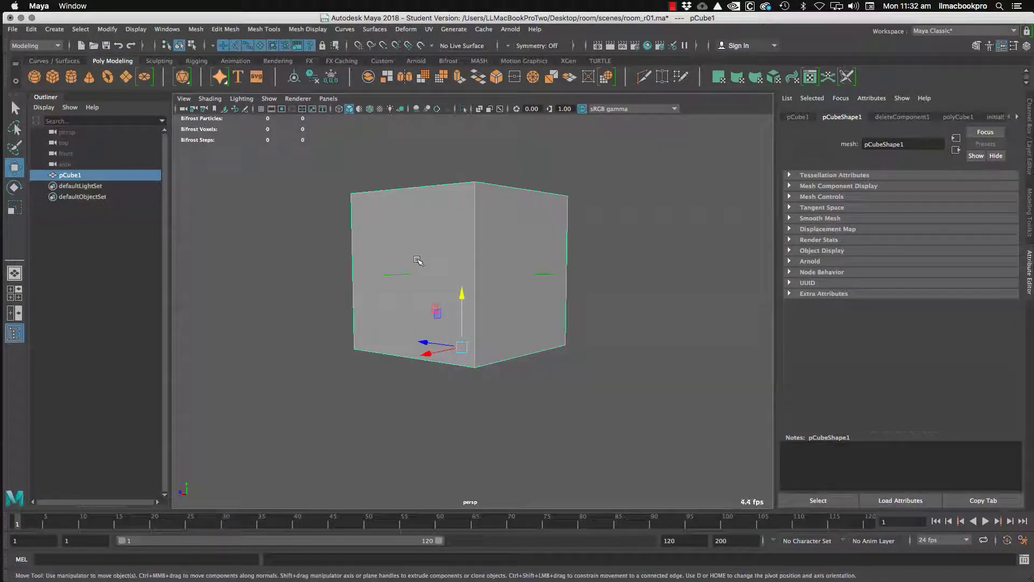
left_click_drag(418, 261, 577, 280, "alt")
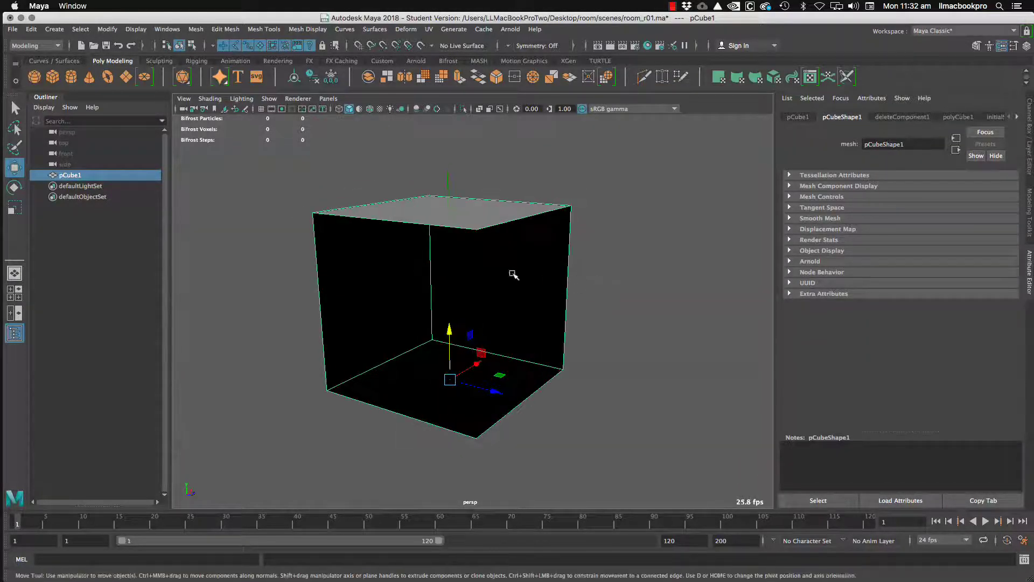
Step: Reverse the cube's normals so that its faces point toward the inside of the room
left_click_drag(512, 275, 506, 259, "alt")
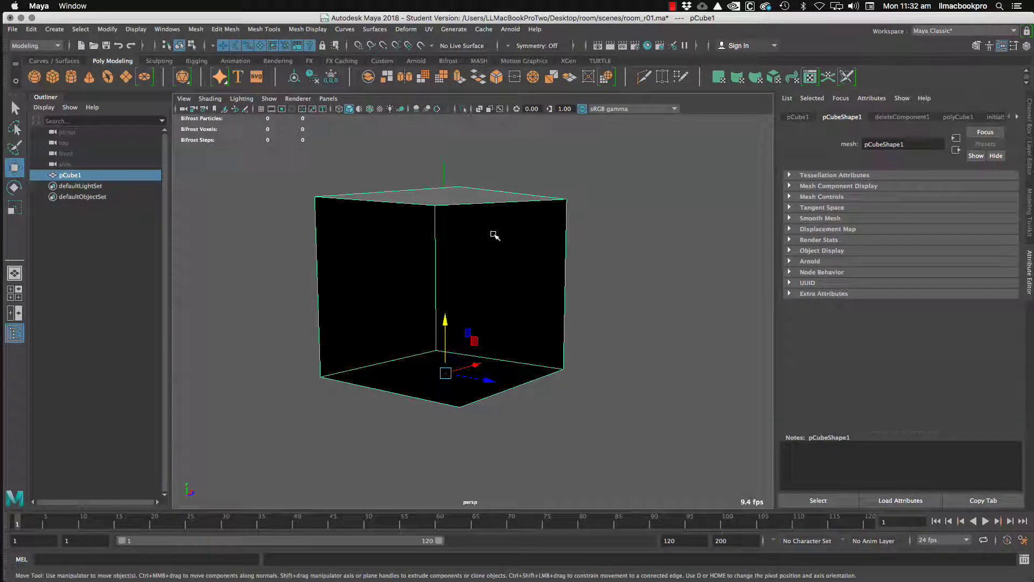
left_click(300, 30)
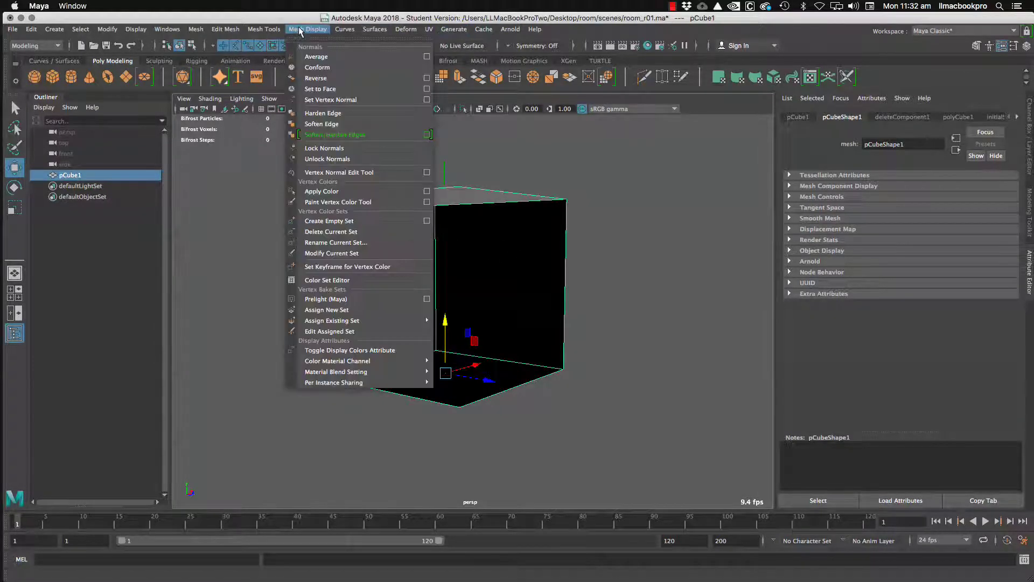
left_click(342, 79)
mouse_move(465, 219)
left_mouse_down("alt")
mouse_move(510, 235)
mouse_move(471, 227)
left_mouse_up("alt")
left_click(540, 178)
scroll(484, 276, "up", 4)
left_click_drag(484, 276, 509, 298, "alt")
left_click(505, 284)
middle_click_drag(509, 298, 525, 283, "alt")
right_click_drag(525, 284, 531, 280, "alt")
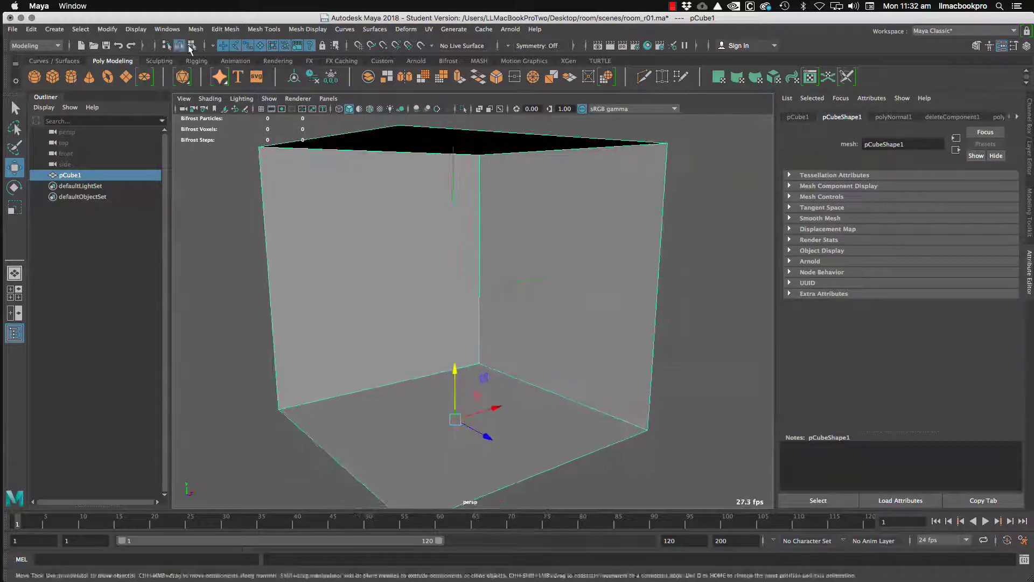
Step: Turn off the cube's face normals display and deselect the cube
left_click(136, 30)
mouse_move(162, 189)
mouse_move(162, 167)
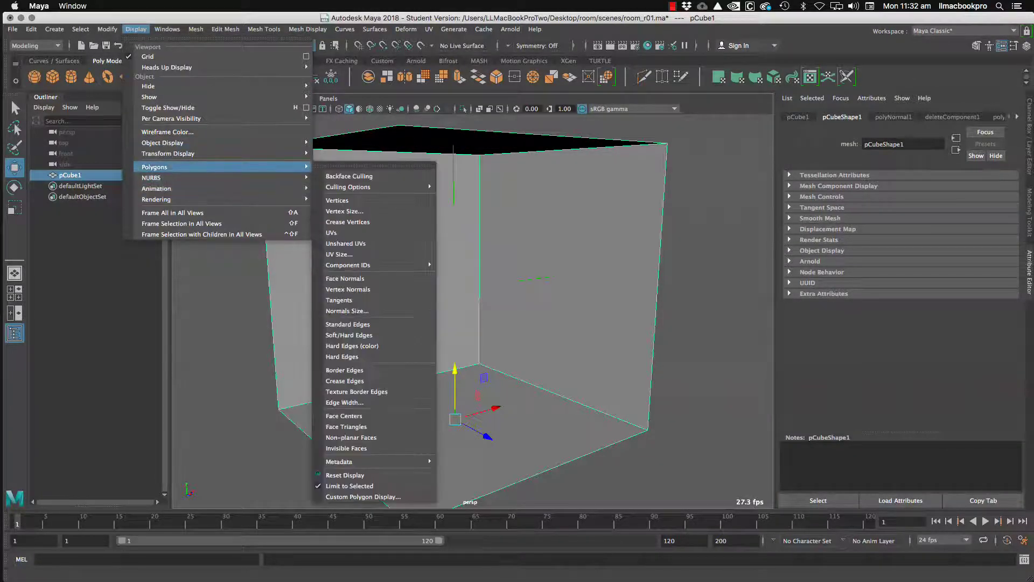
left_click(387, 277)
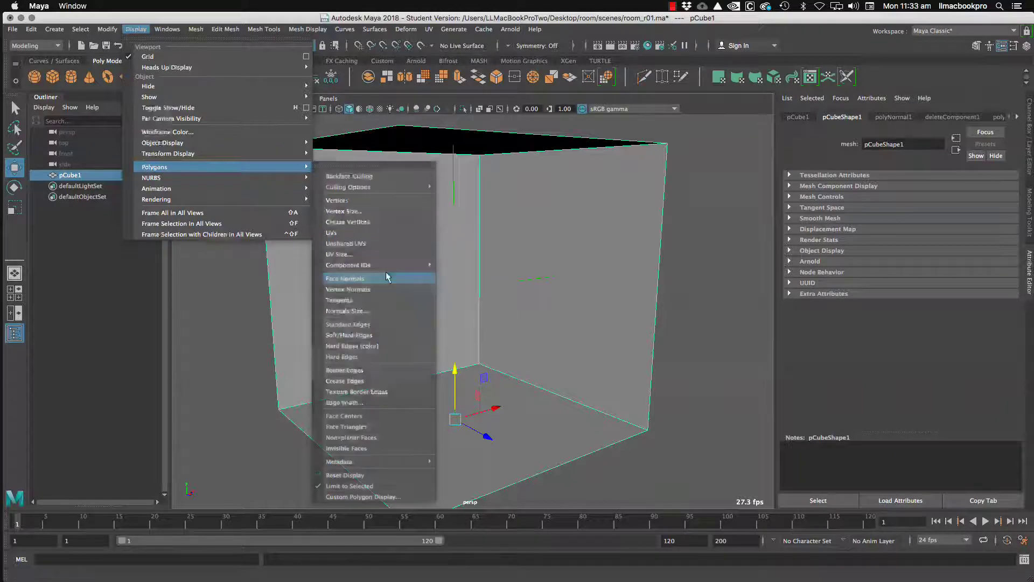
scroll(516, 313, "down", 5)
left_click(596, 286)
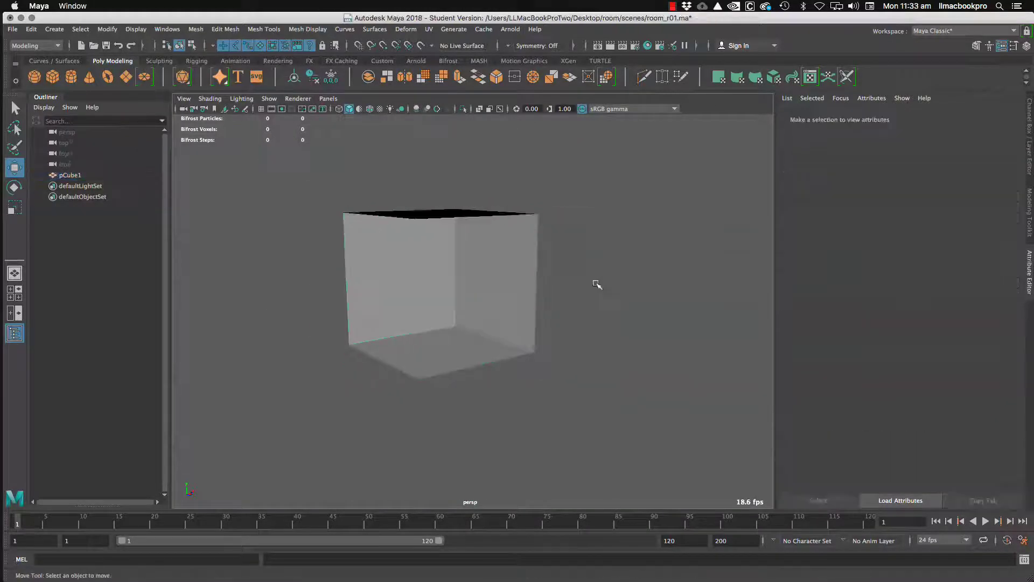
Step: Disable the Double Sided render stat on the cube's shape so its outward-facing sides become see-through
left_click_drag(596, 286, 496, 307, "alt")
left_click(508, 284)
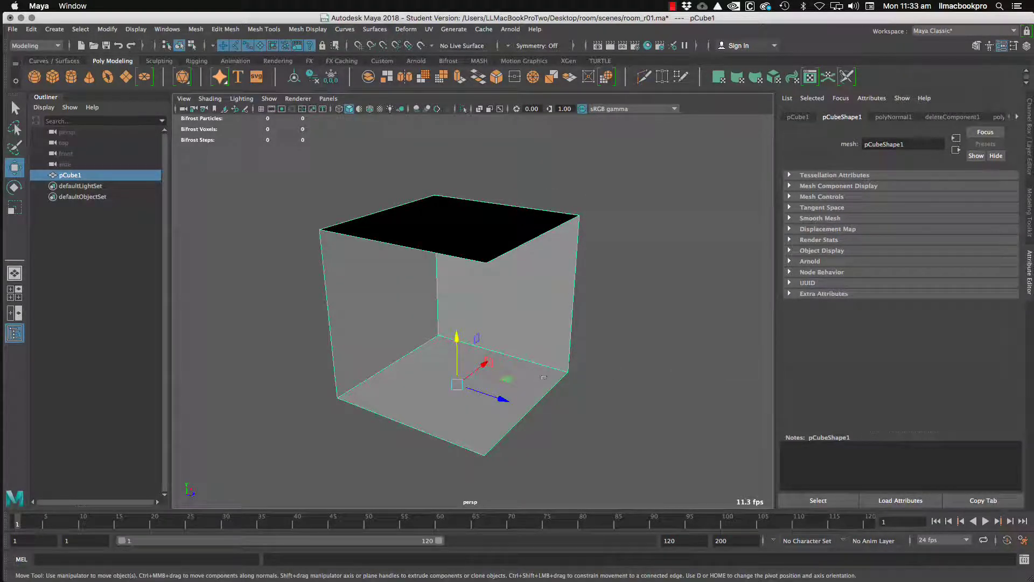
left_click(818, 239)
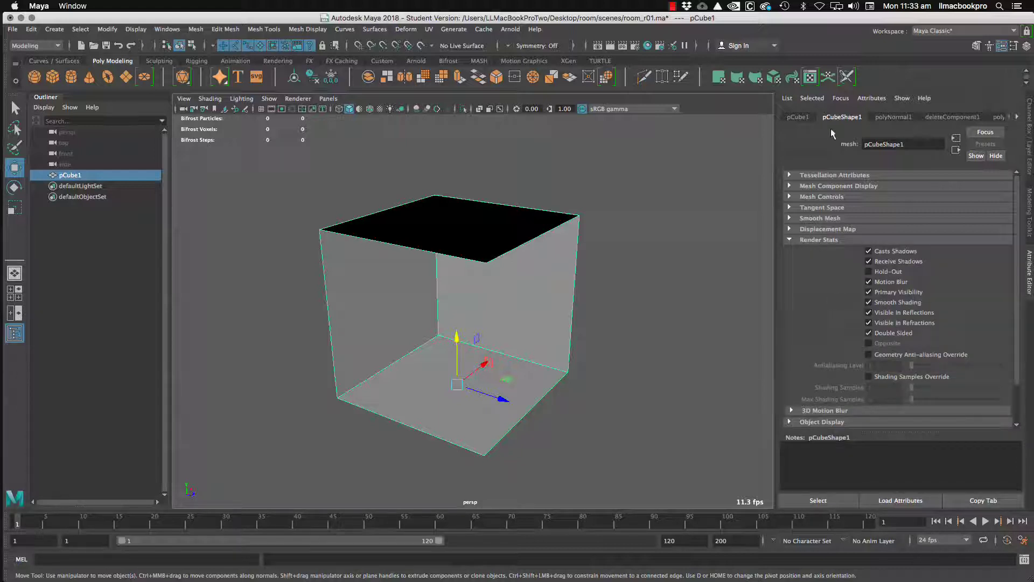
key("ctrl+a")
key("ctrl+a")
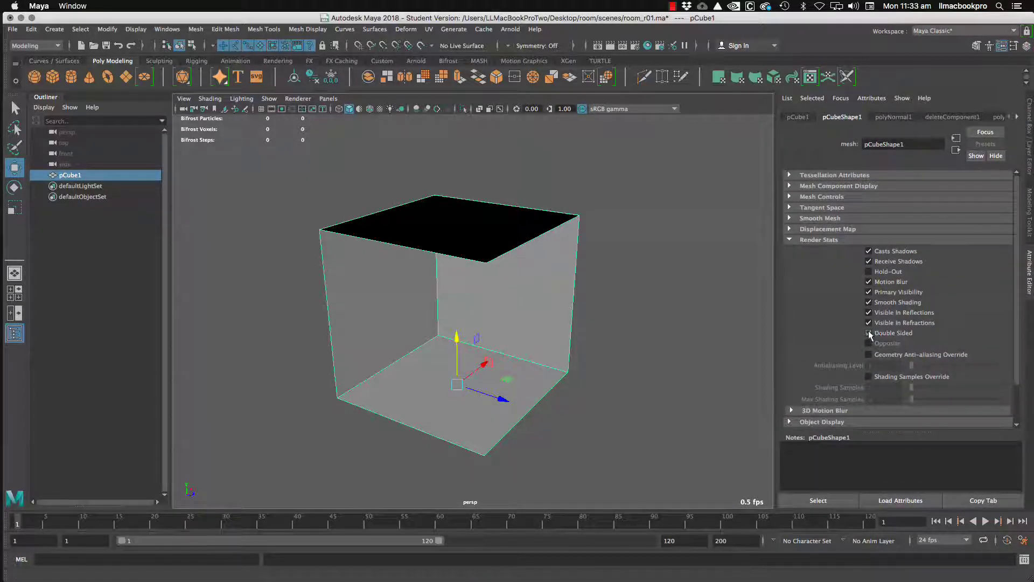
left_click(868, 333)
left_click(868, 333)
left_click(868, 332)
left_click_drag(615, 324, 697, 300, "alt")
right_click_drag(697, 300, 454, 305, "alt")
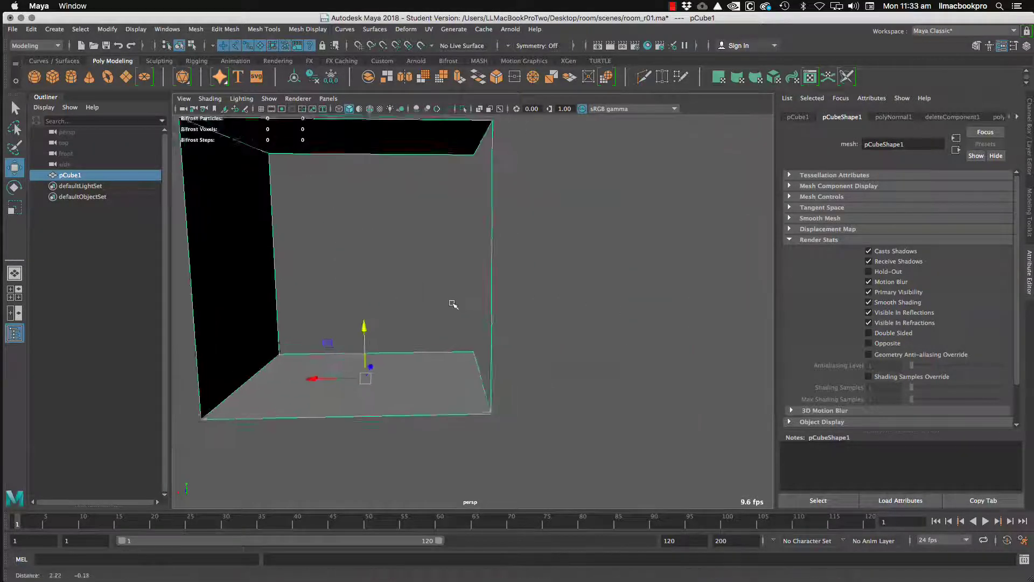
left_click_drag(454, 305, 792, 334, "alt")
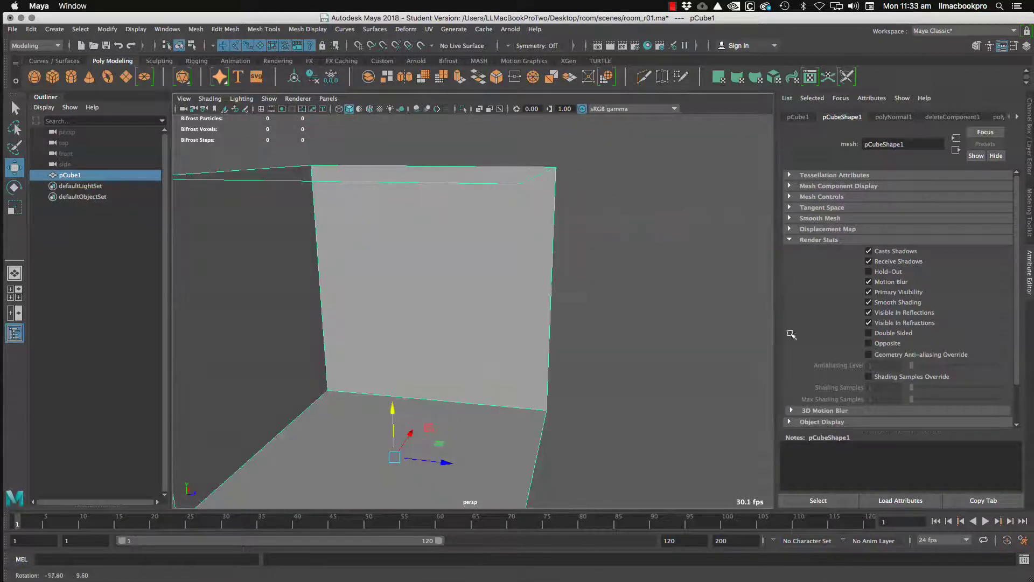
Step: Re-enable the Double Sided render stat on the cube's shape so its faces show from both sides
left_click(868, 332)
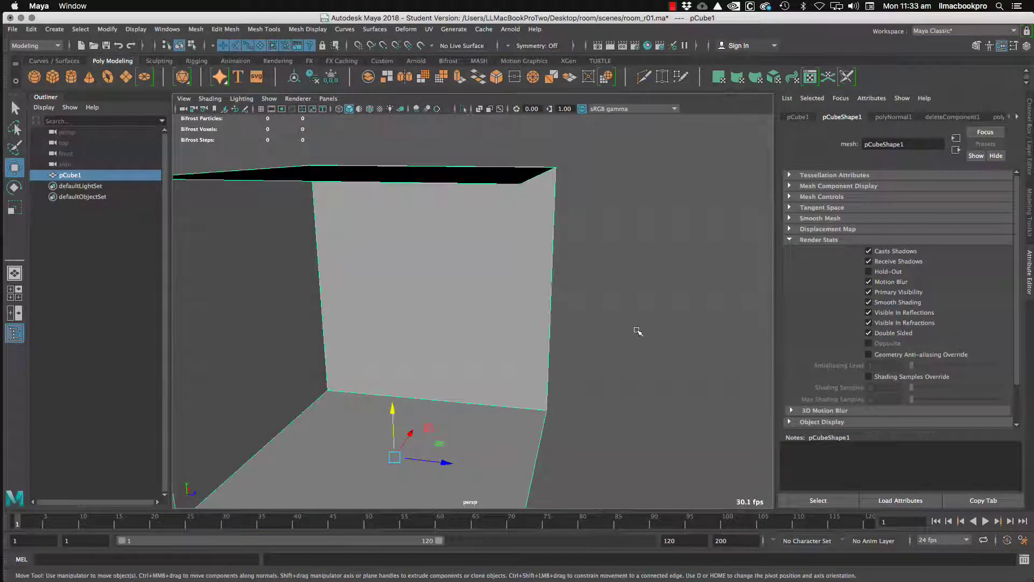
scroll(638, 331, "down", 5)
left_click_drag(695, 310, 587, 300, "alt")
scroll(587, 300, "up", 2)
middle_click_drag(586, 300, 621, 297, "alt")
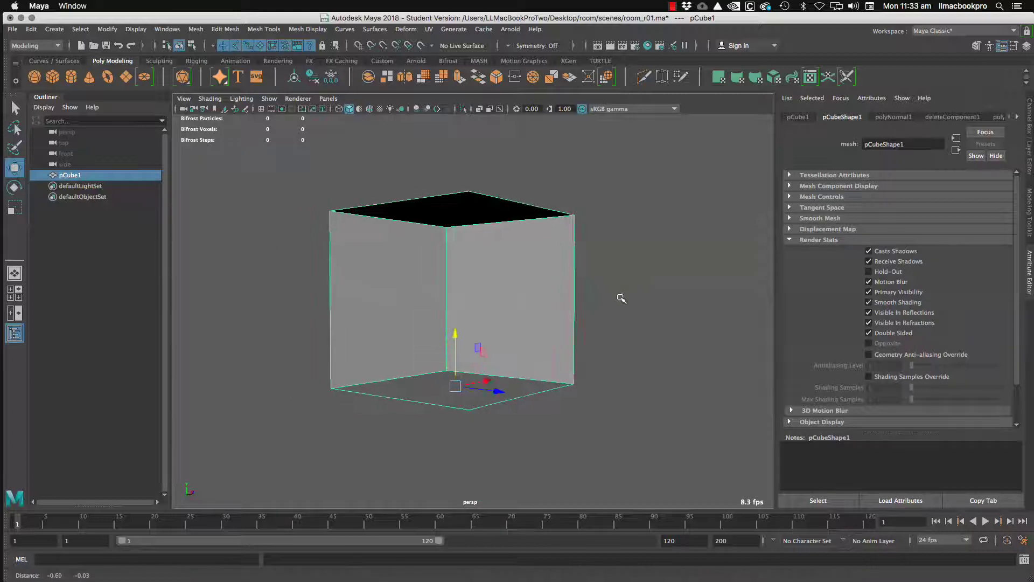
left_click_drag(620, 298, 563, 312, "alt")
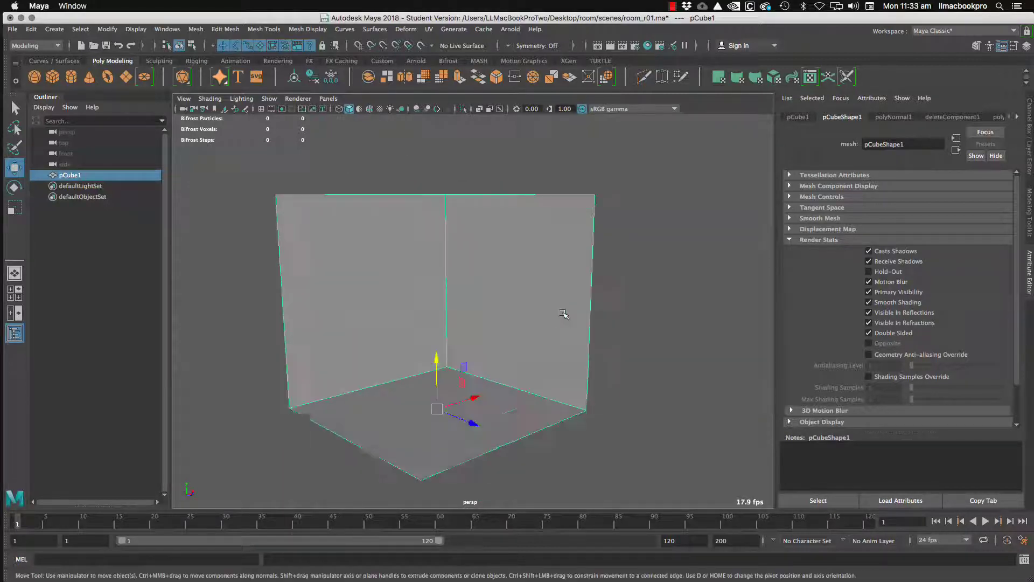
Step: Use Multi-Cut to insert two vertical edge loops and one upper horizontal loop outlining a doorway on the room's left-hand wall
scroll(562, 313, "up", 2)
middle_click_drag(563, 314, 582, 302, "alt")
scroll(591, 307, "down", 2)
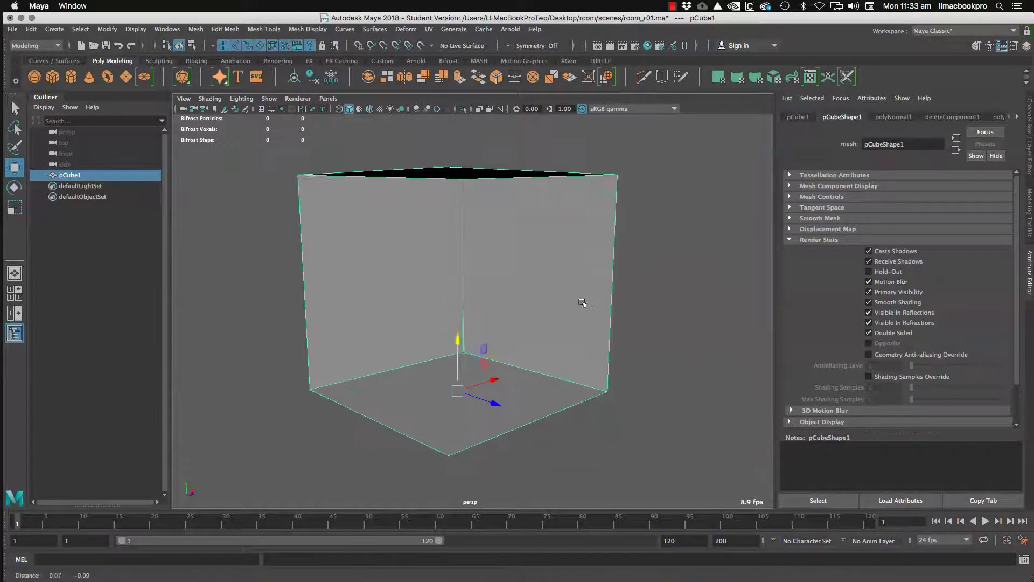
left_click_drag(581, 303, 596, 300, "alt")
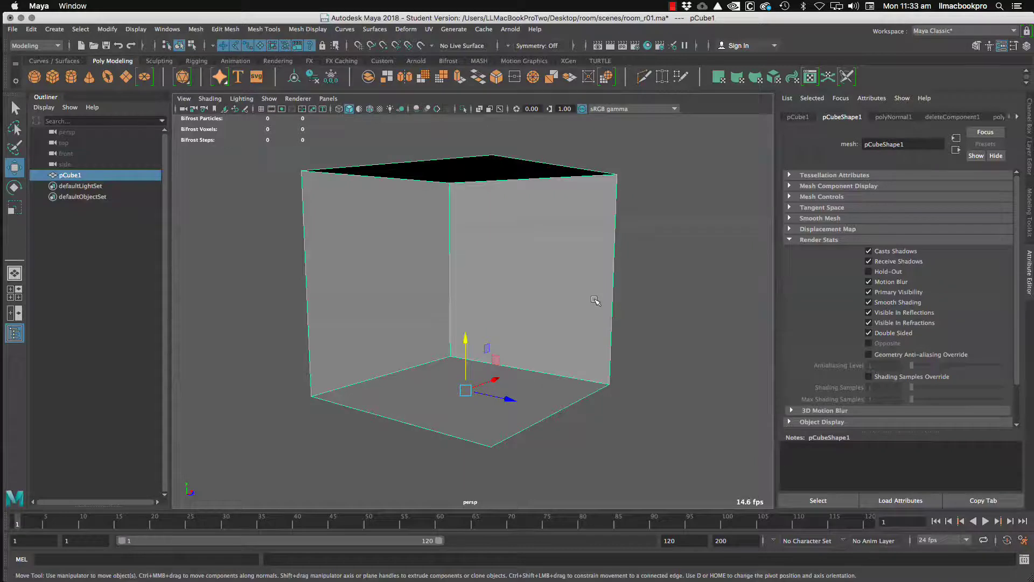
right_click_drag(595, 300, 575, 306, "alt")
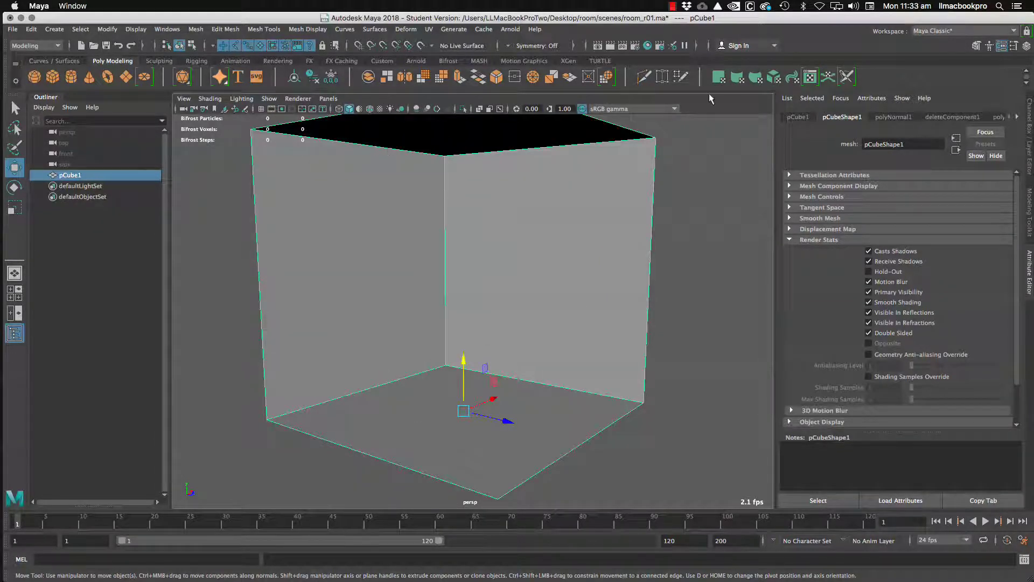
left_click(643, 80)
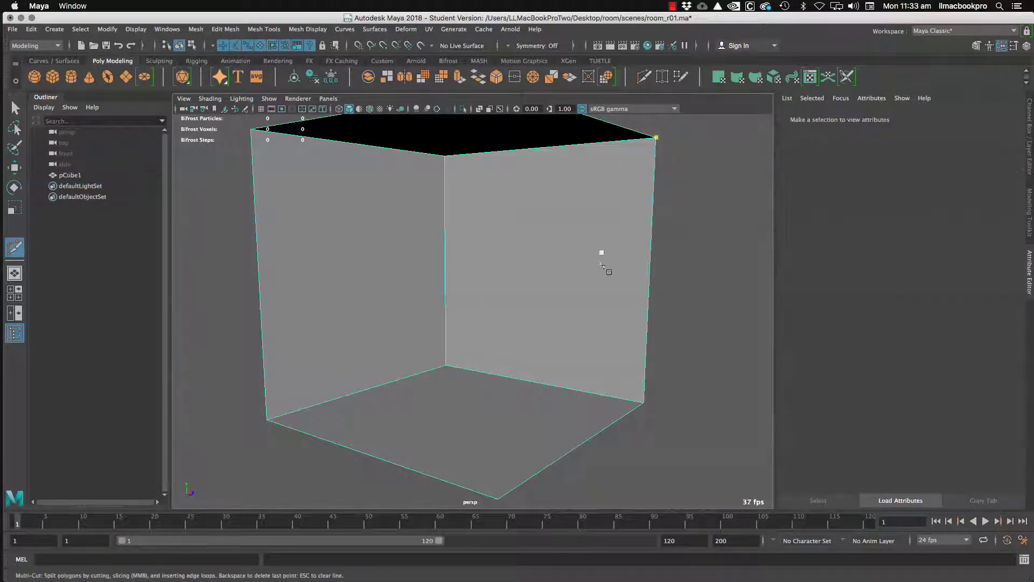
right_click_drag(502, 344, 443, 326, "alt")
middle_click_drag(444, 326, 465, 322, "alt")
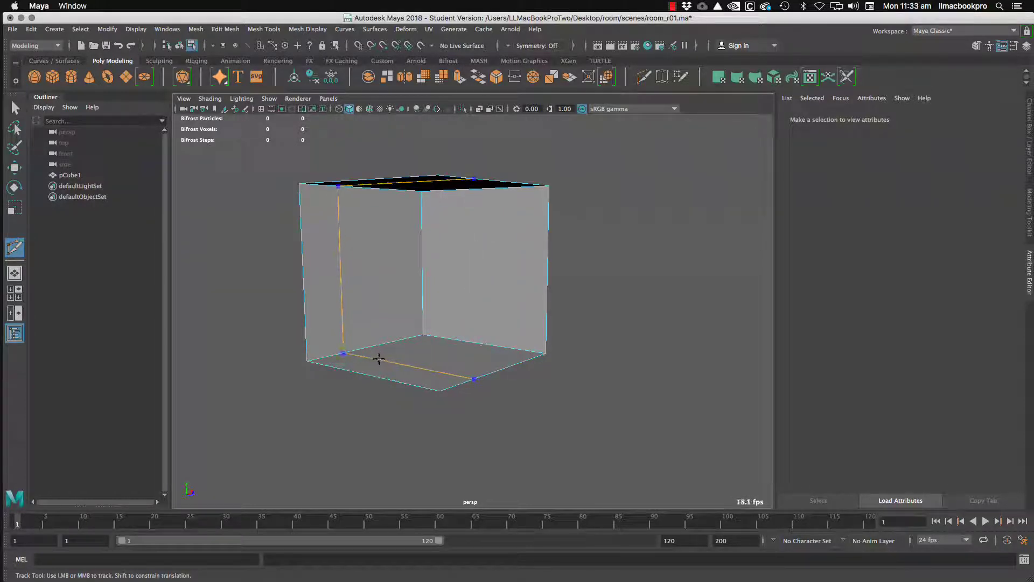
left_click(385, 358, "ctrl")
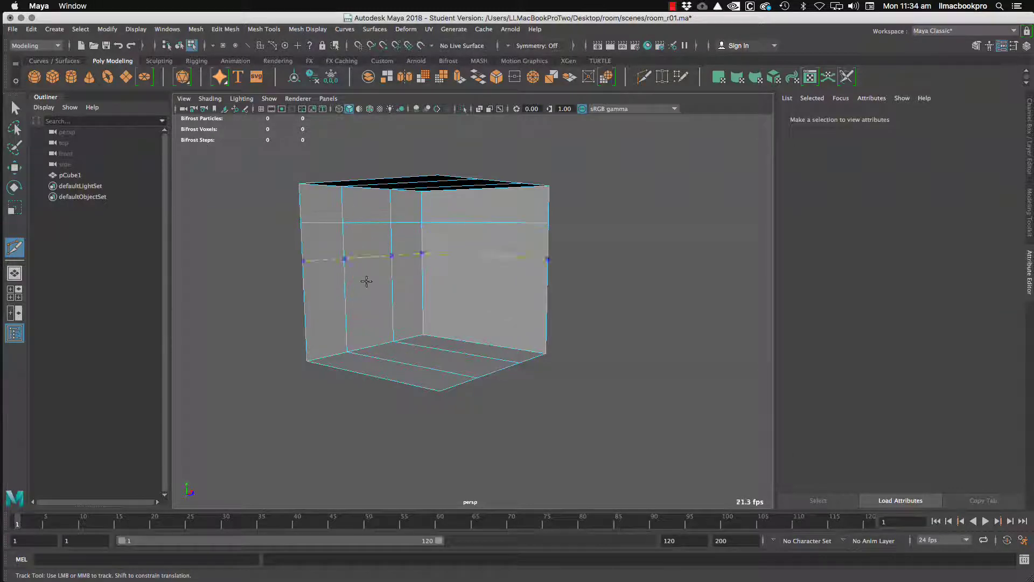
Step: Insert two vertical edge loops through the right-hand wall and one lower horizontal loop to outline a window opening
right_click_drag(398, 349, 447, 350, "alt")
middle_click_drag(447, 350, 466, 394, "alt")
left_click_drag(523, 391, 526, 344, "alt")
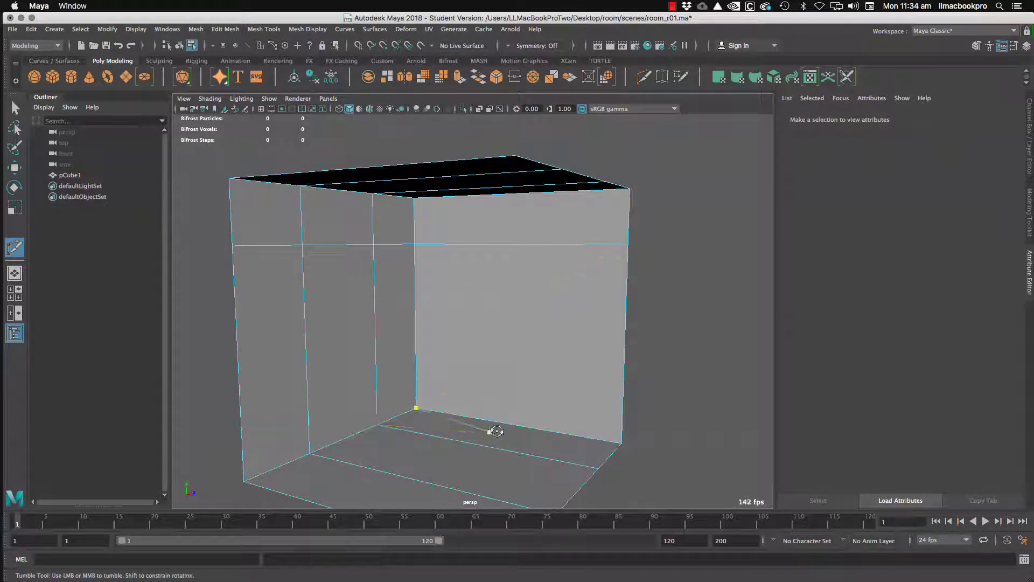
left_click_drag(496, 431, 485, 399, "alt")
left_click(462, 388, "ctrl")
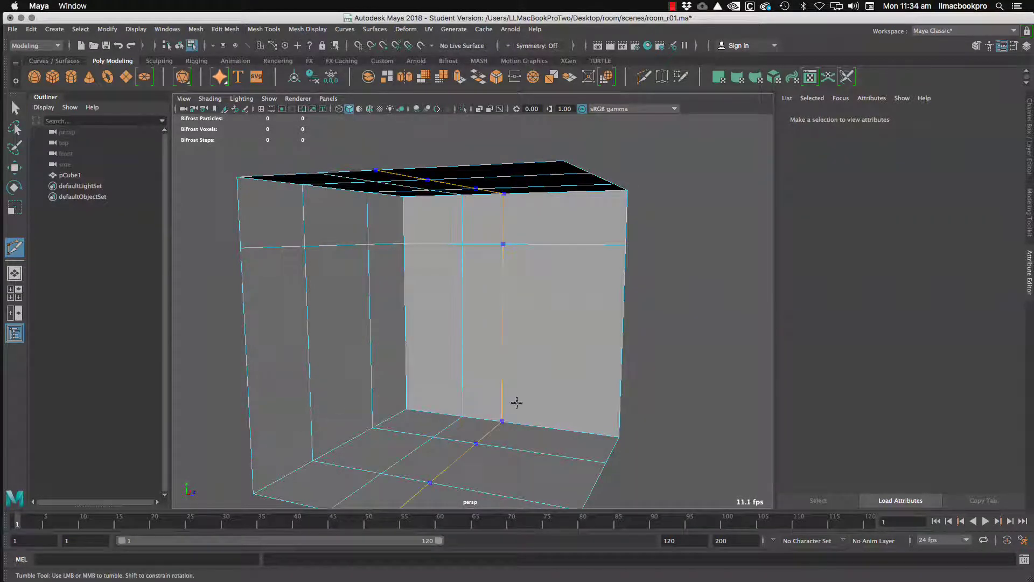
left_click(560, 418, "ctrl")
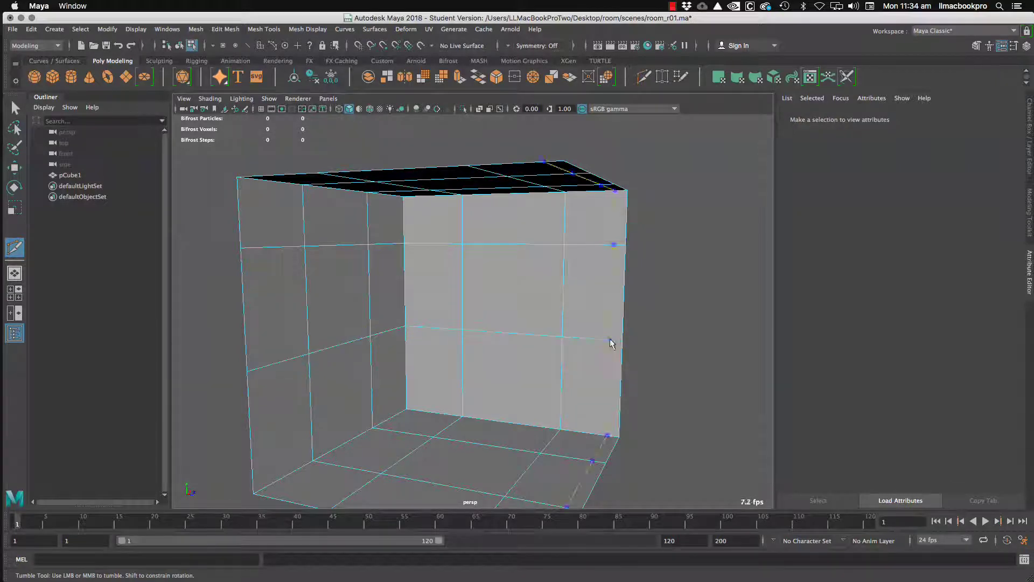
key("q")
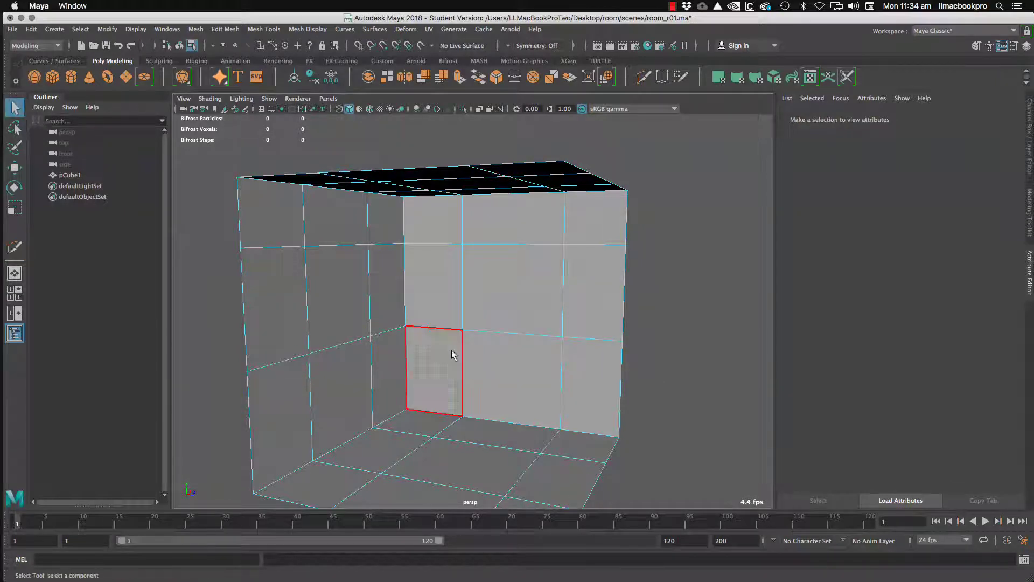
left_click_drag(451, 350, 388, 282, "alt")
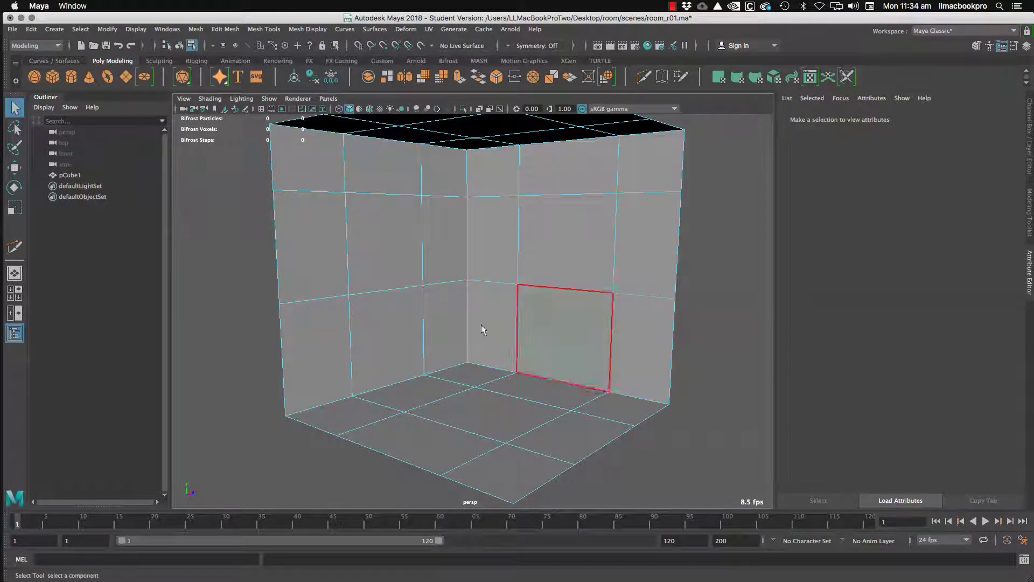
left_click(404, 256)
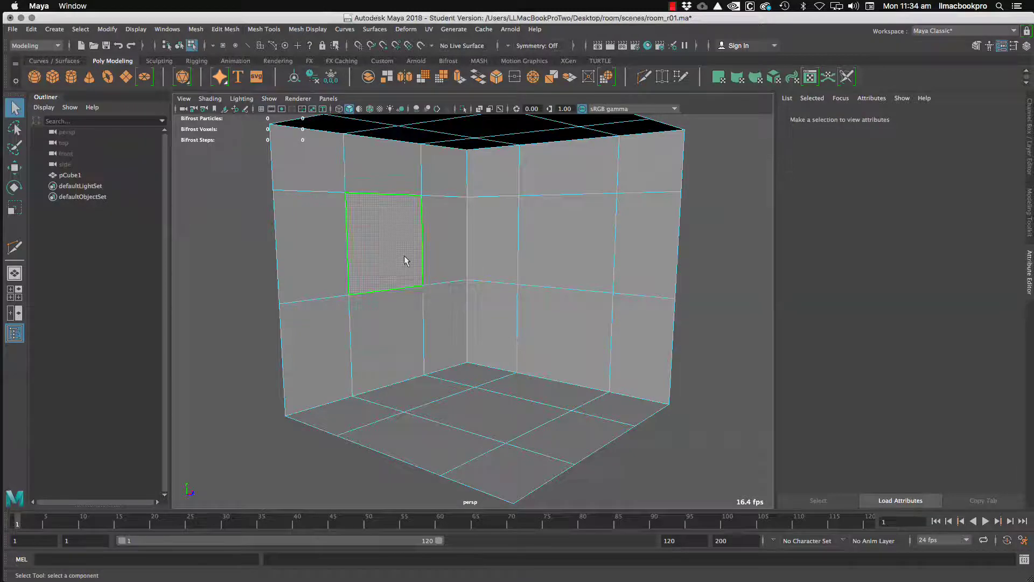
left_click(401, 327, "shift")
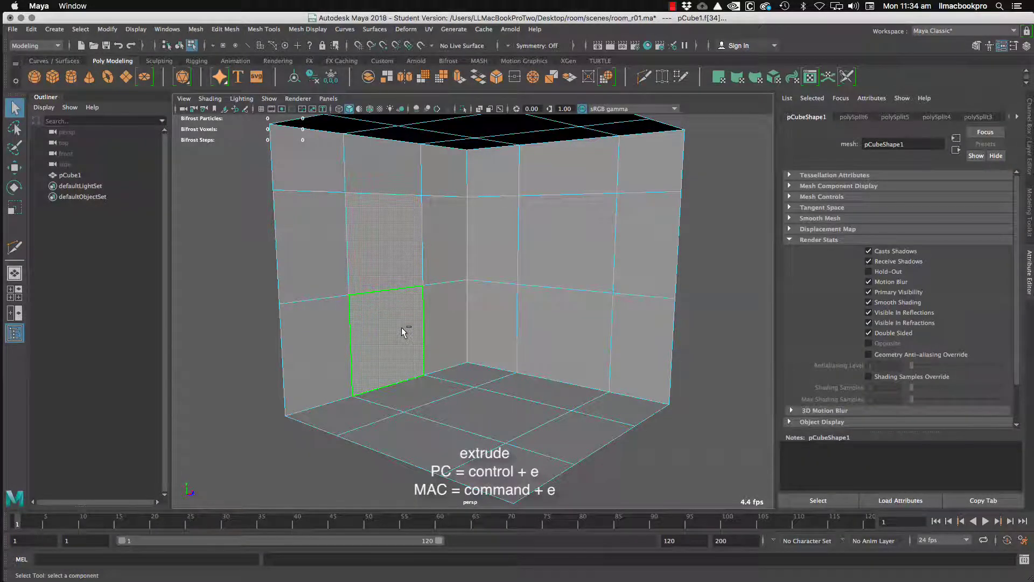
key("super+e")
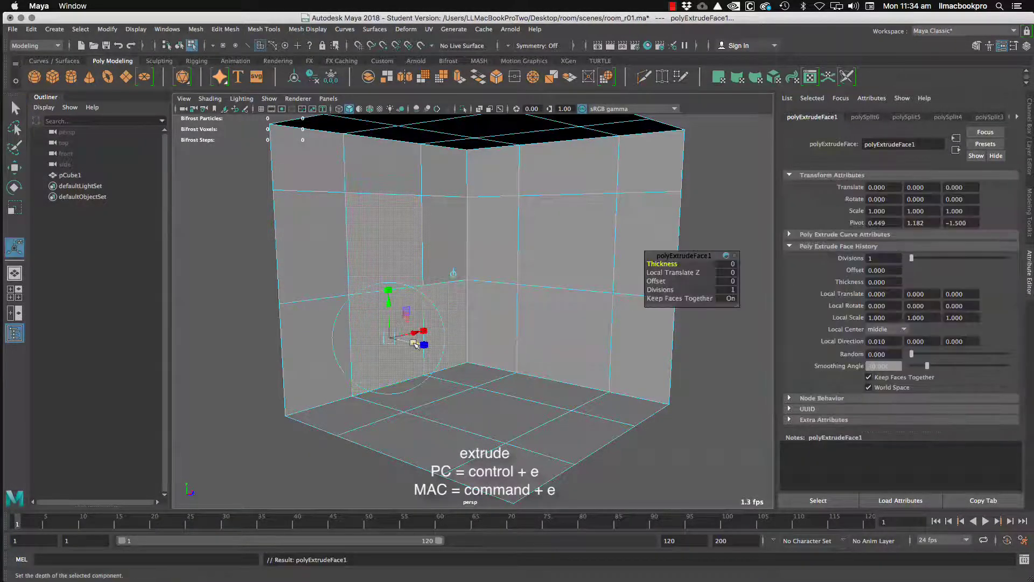
left_click_drag(414, 343, 407, 342)
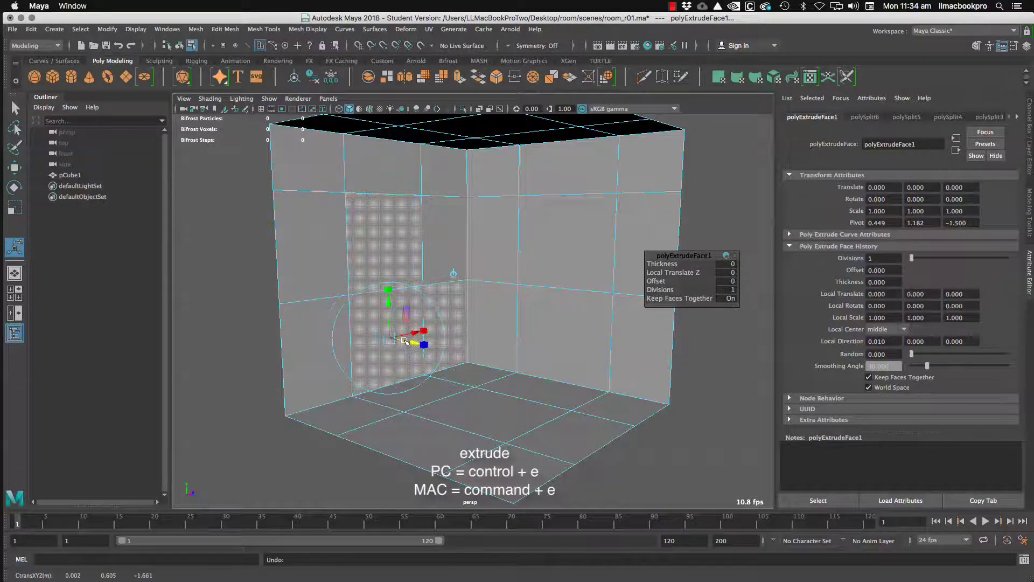
key("super+z")
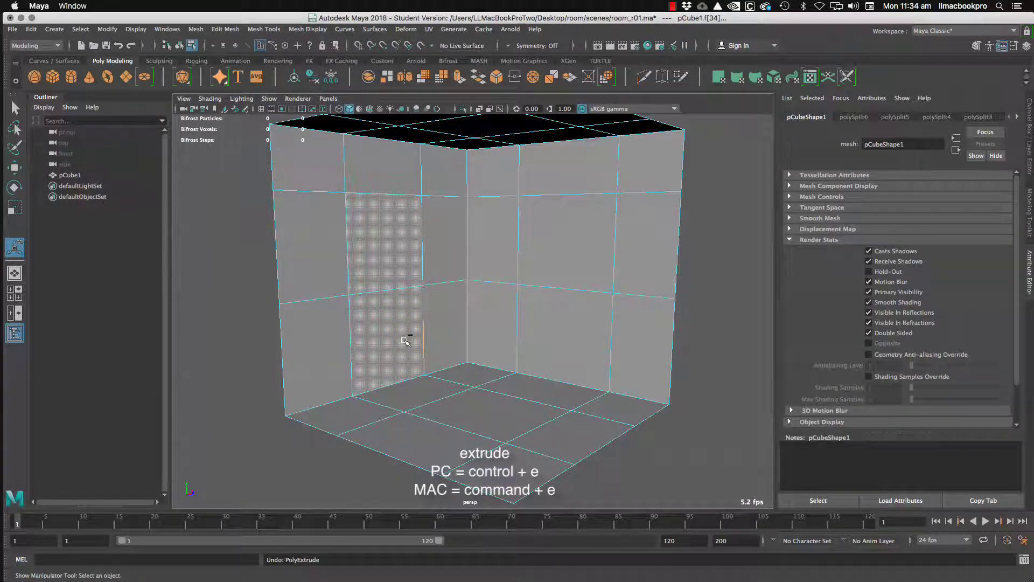
key("super+e")
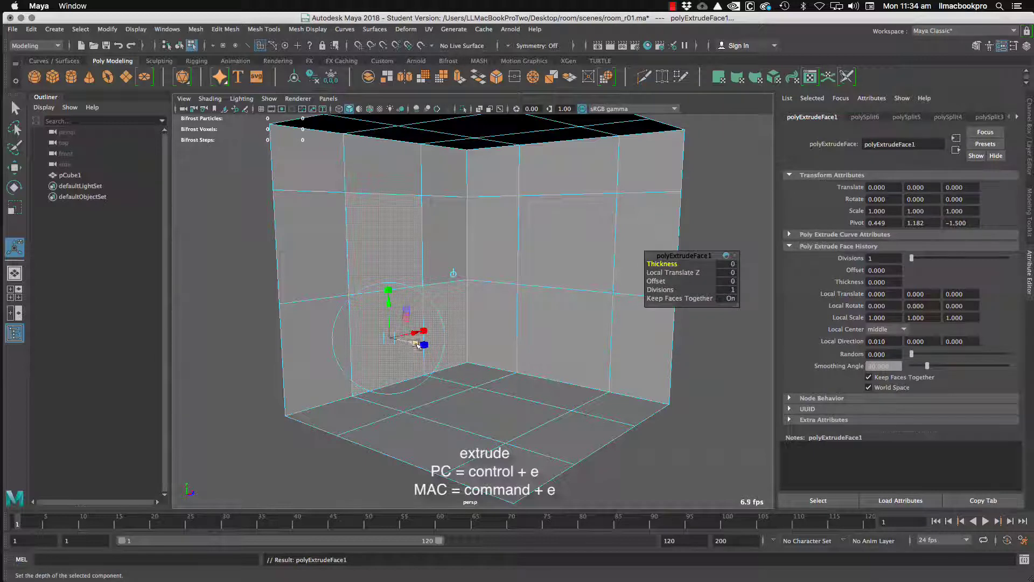
mouse_move(416, 343)
left_mouse_down()
mouse_move(384, 337)
mouse_move(400, 338)
left_mouse_up()
key("super+z")
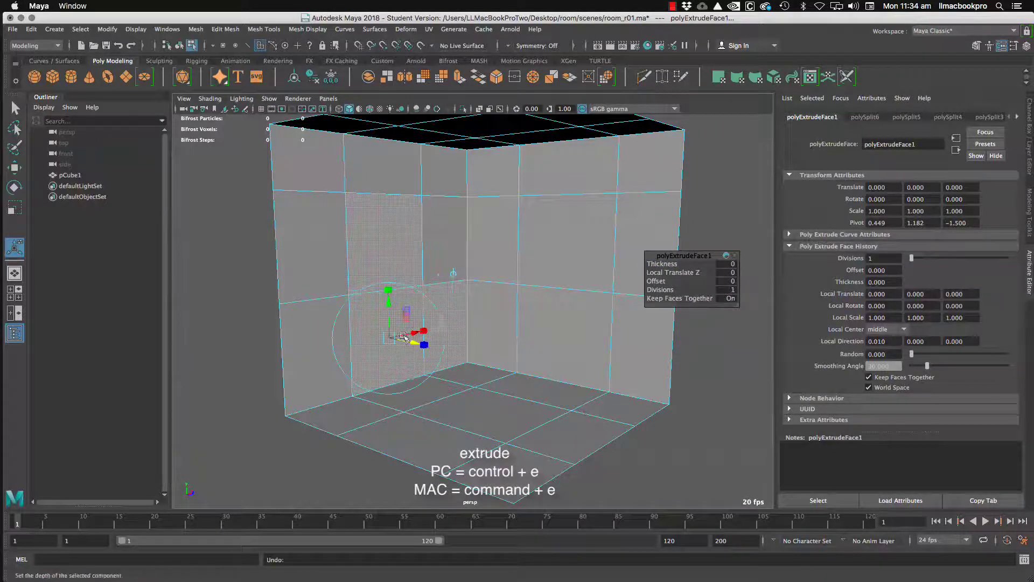
key("super+z")
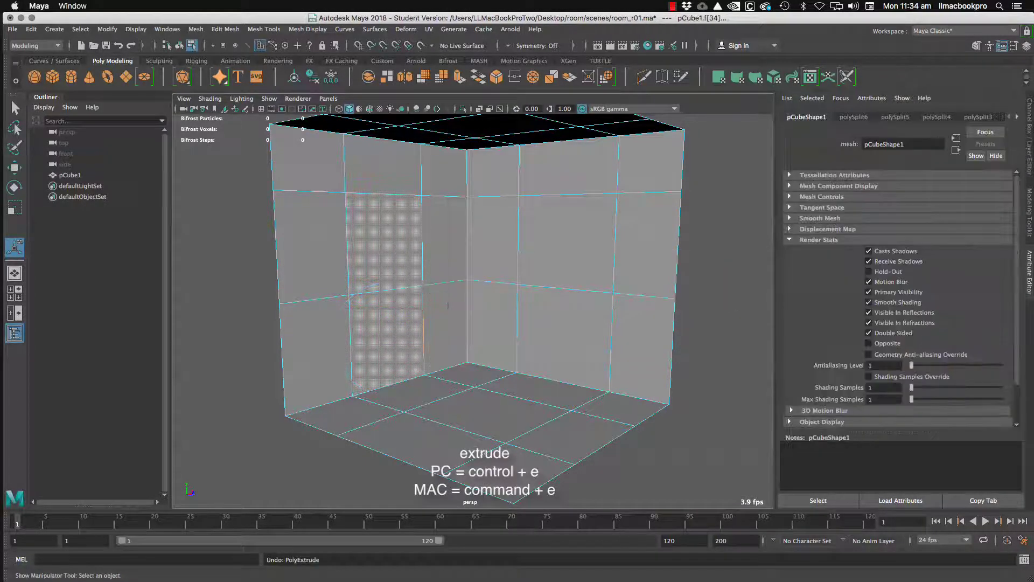
Step: Reselect only the two stacked doorway faces, extrude them outward for wall thickness and delete them to open the doorway
left_click(248, 447)
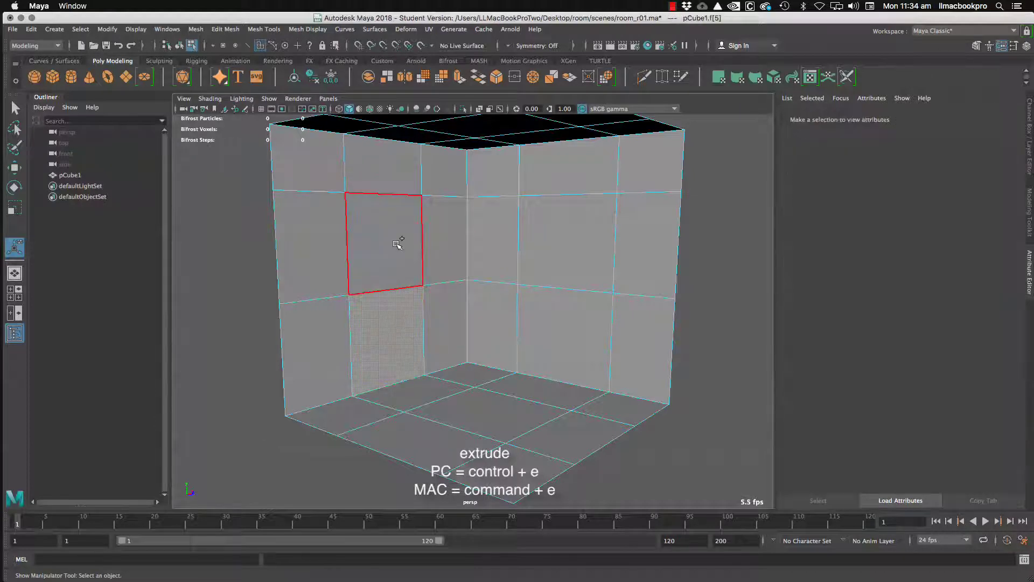
left_click(400, 321)
key("super+e")
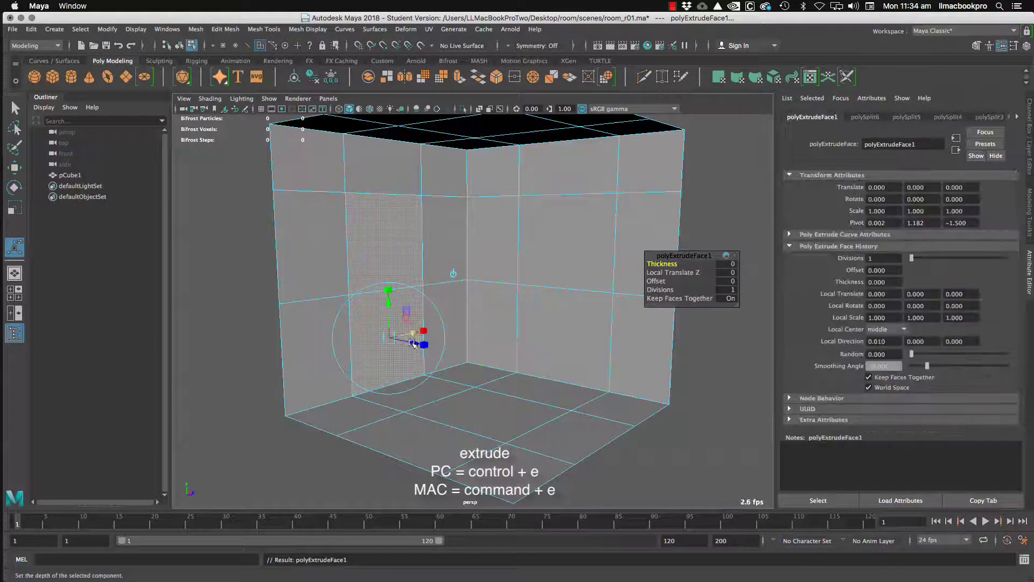
left_click_drag(414, 341, 340, 315)
scroll(397, 339, "up", 3)
key("Delete")
Step: Extrude the window face inset at a local scale of about 0.883, and extrude it again outward by about 0.06
left_click(495, 197)
left_click_drag(539, 224, 528, 265, "alt")
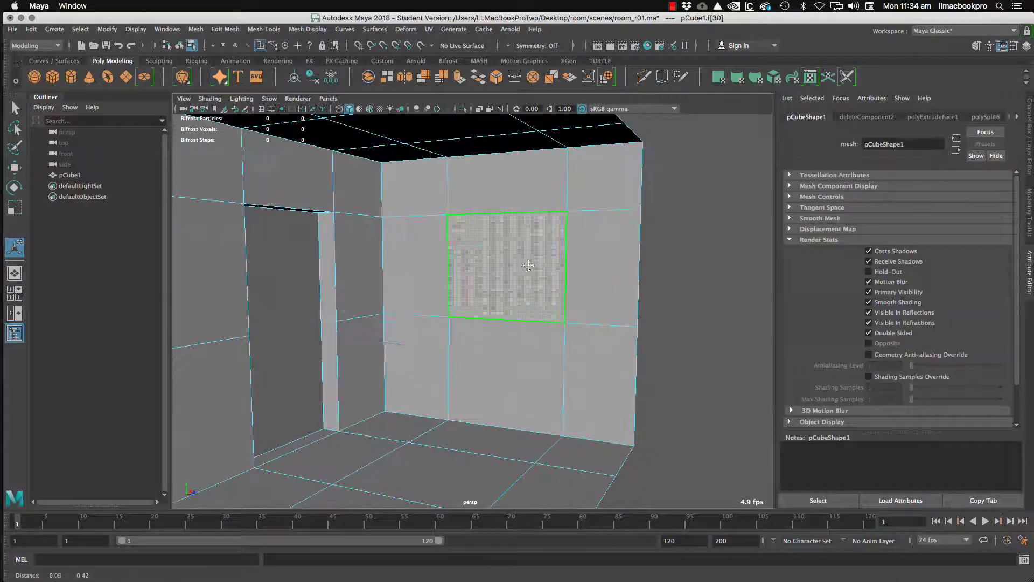
key("ctrl+e")
left_click_drag(403, 257, 517, 283, "alt")
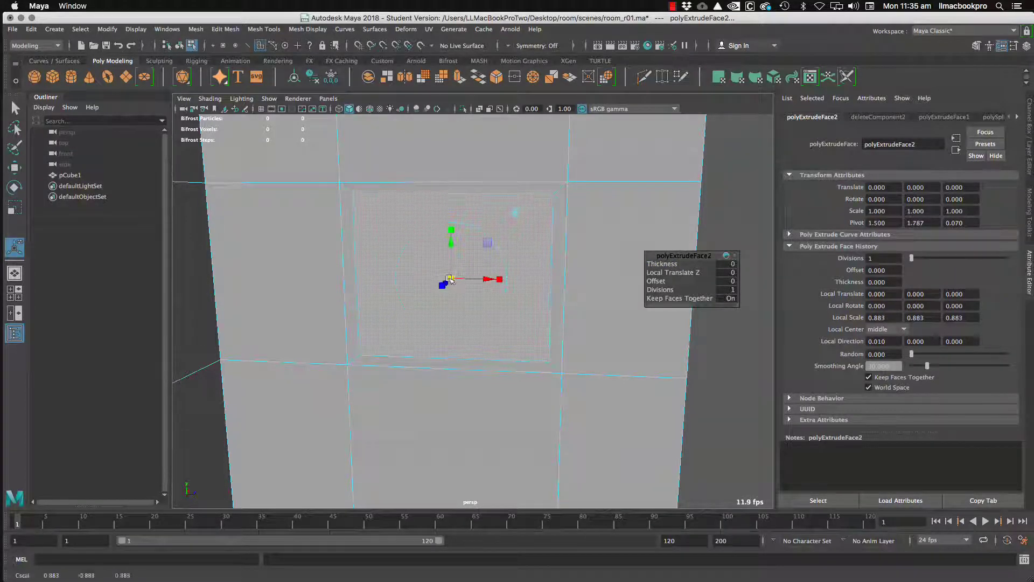
left_click_drag(470, 286, 452, 274, "alt")
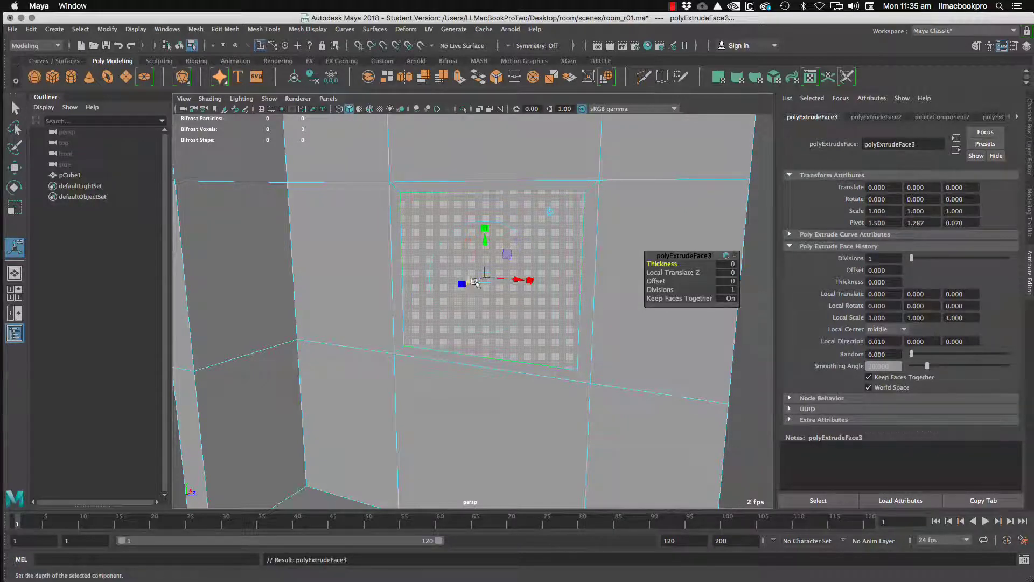
left_click_drag(468, 285, 475, 282)
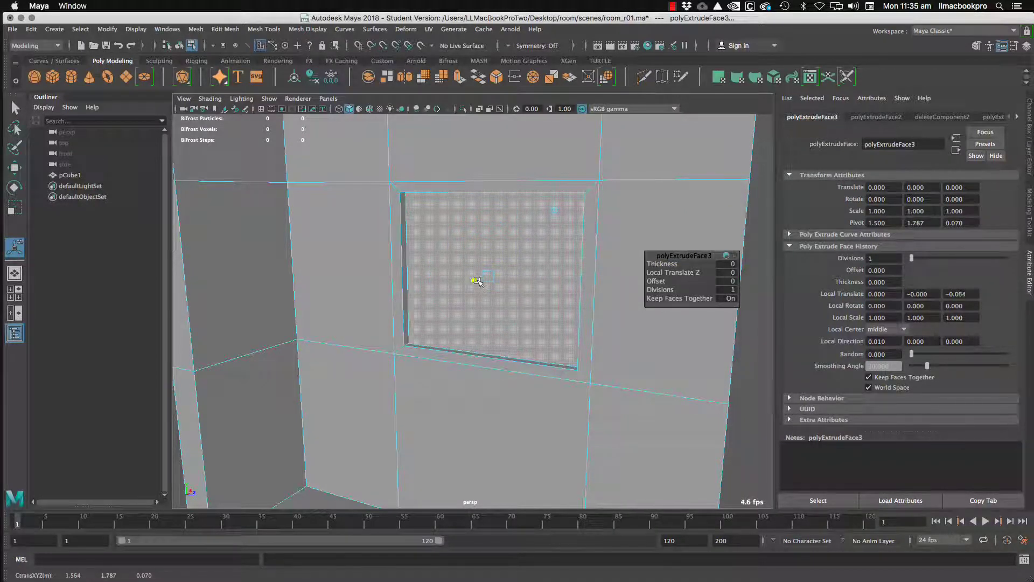
Step: Extrude the recessed window face once more, inset at a local scale of about 0.933, to form an inner frame
left_click_drag(486, 295, 470, 297, "alt")
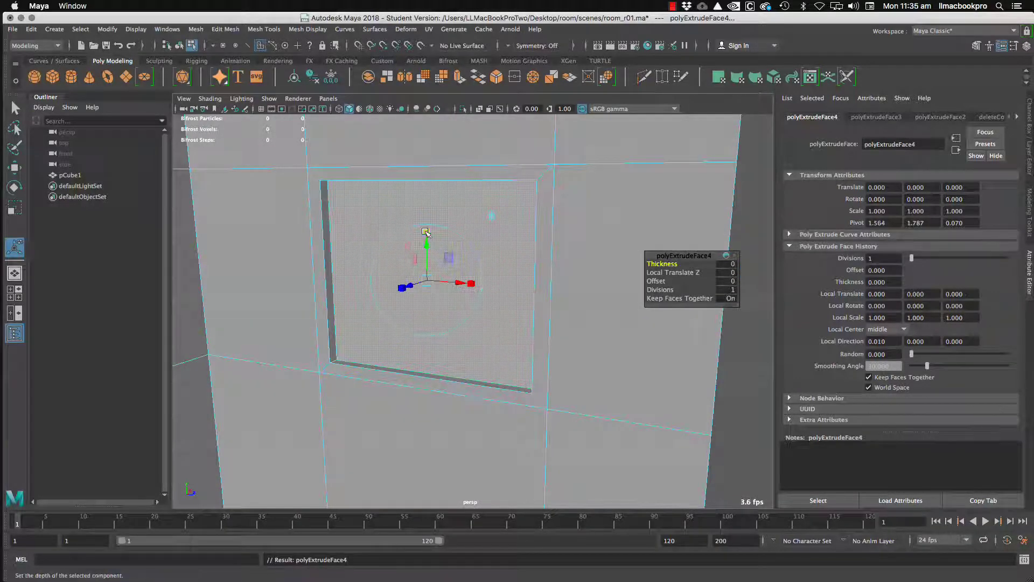
mouse_move(424, 280)
left_mouse_down()
mouse_move(437, 285)
mouse_move(426, 280)
left_mouse_up()
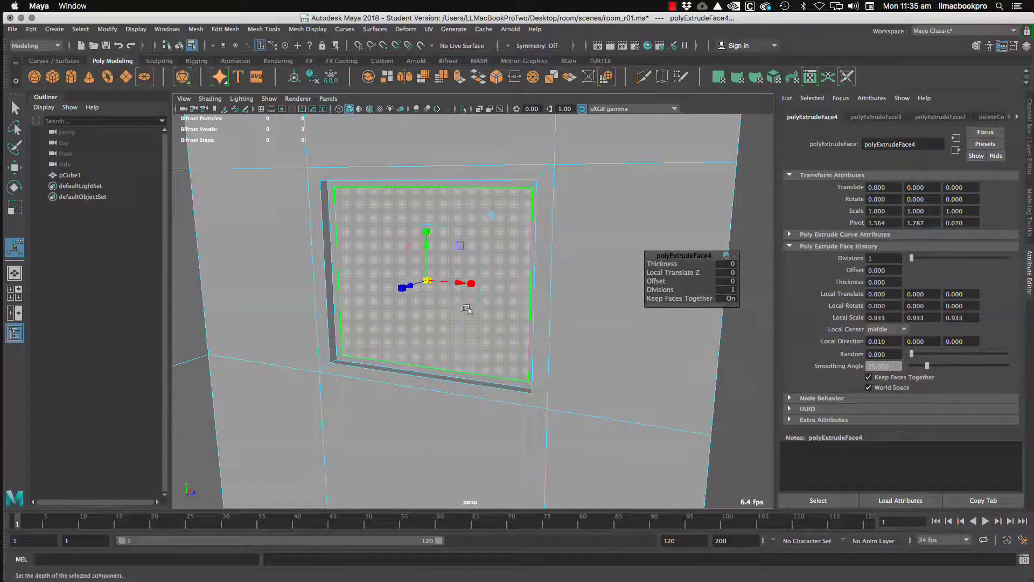
mouse_move(467, 309)
left_mouse_down("alt")
mouse_move(503, 295)
mouse_move(592, 300)
mouse_move(469, 307)
left_mouse_up("alt")
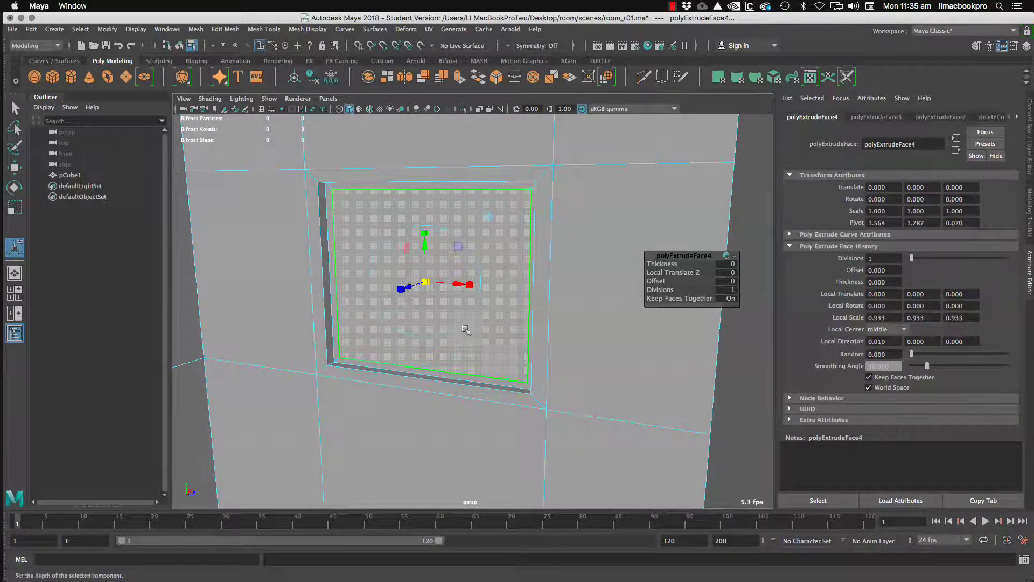
left_click_drag(465, 330, 458, 337, "alt")
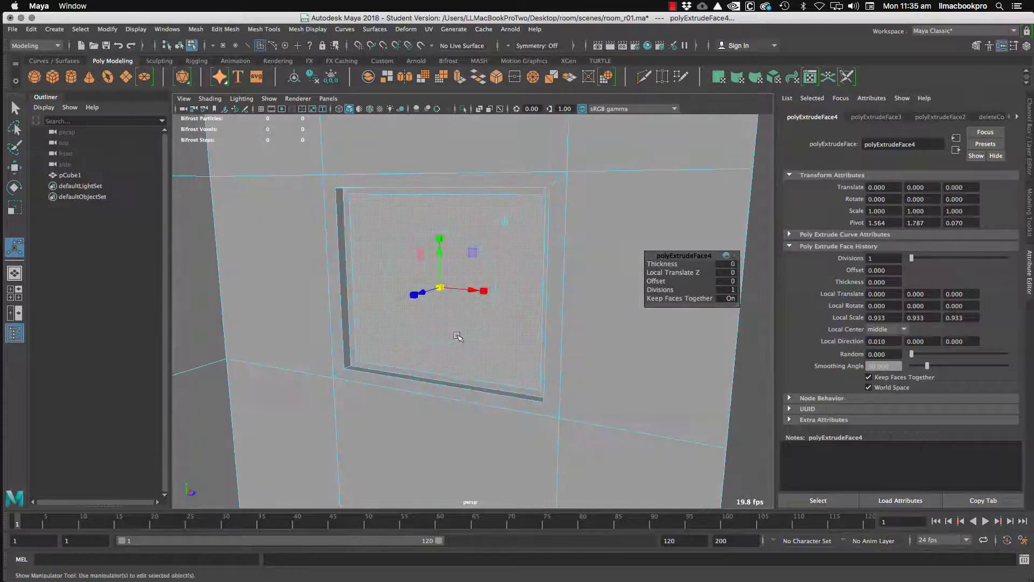
Step: Extrude the inner window face outward by about 0.143 and delete it to open the window
key("ctrl+e")
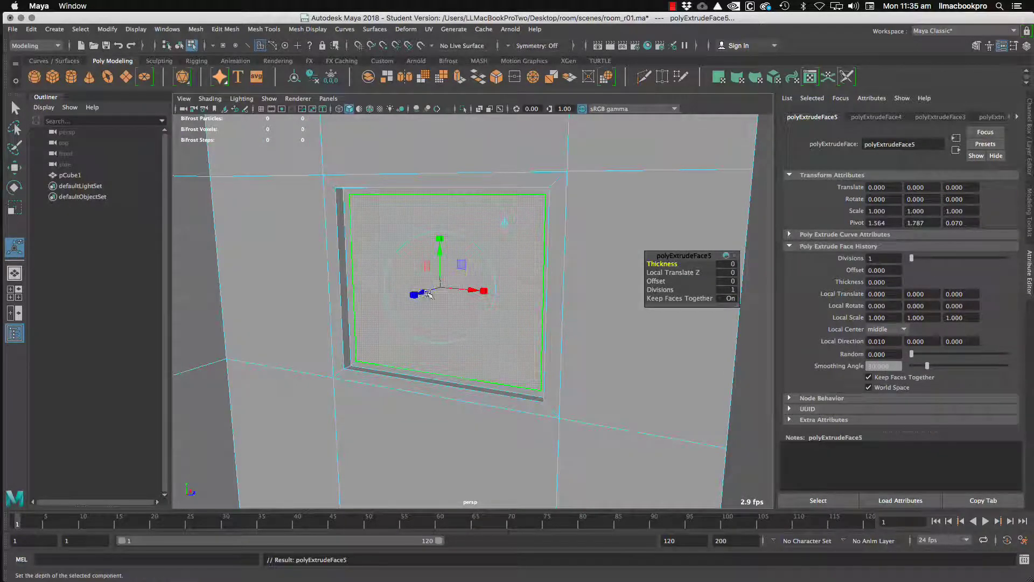
left_click_drag(429, 292, 445, 286)
left_click_drag(453, 294, 399, 306, "alt")
left_click_drag(529, 266, 501, 308)
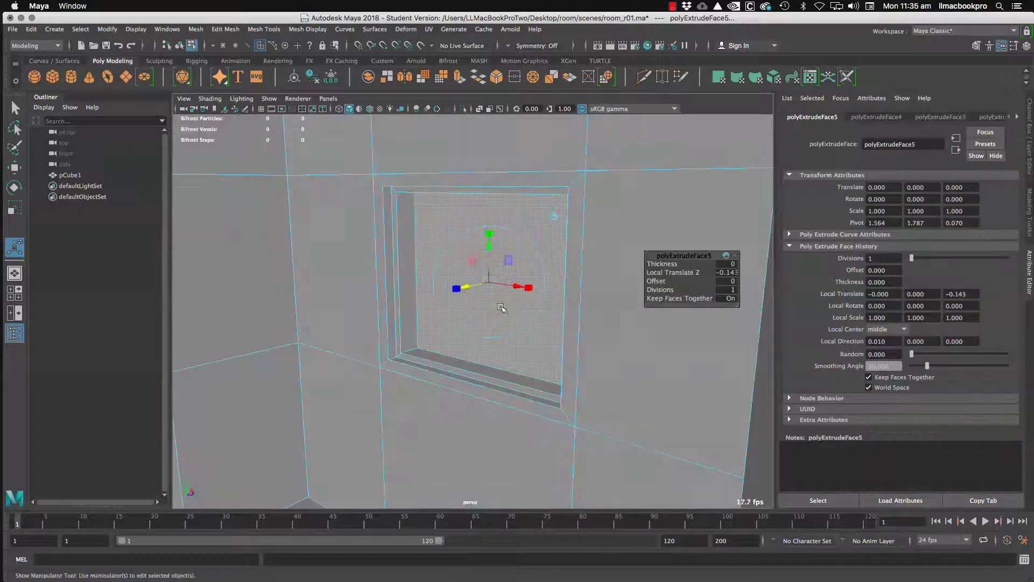
key("Delete")
right_click_drag(560, 300, 510, 300, "alt")
left_click_drag(511, 300, 592, 304, "alt")
right_click_drag(593, 305, 569, 279, "alt")
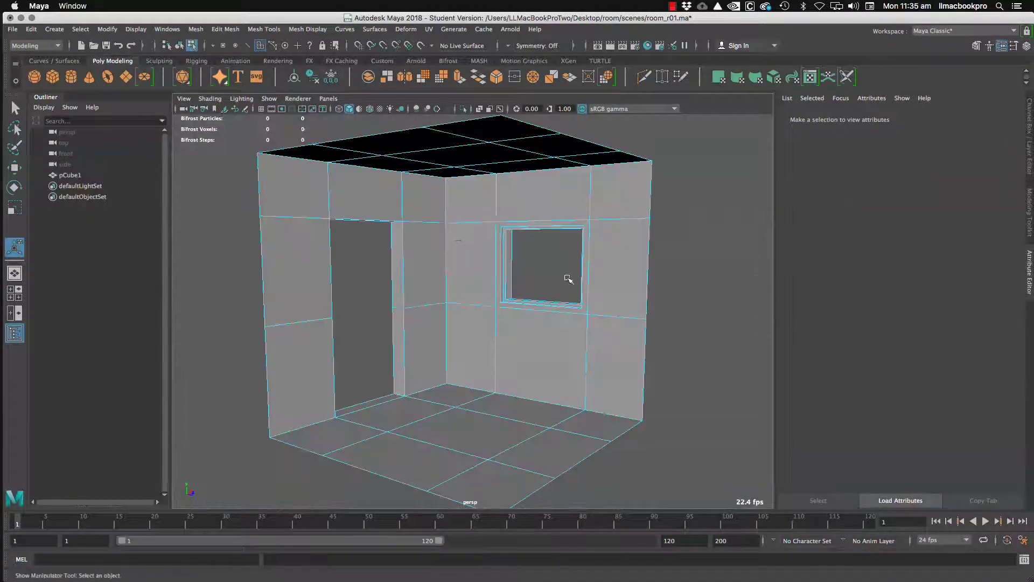
Step: Save the current room scene
left_click(13, 29)
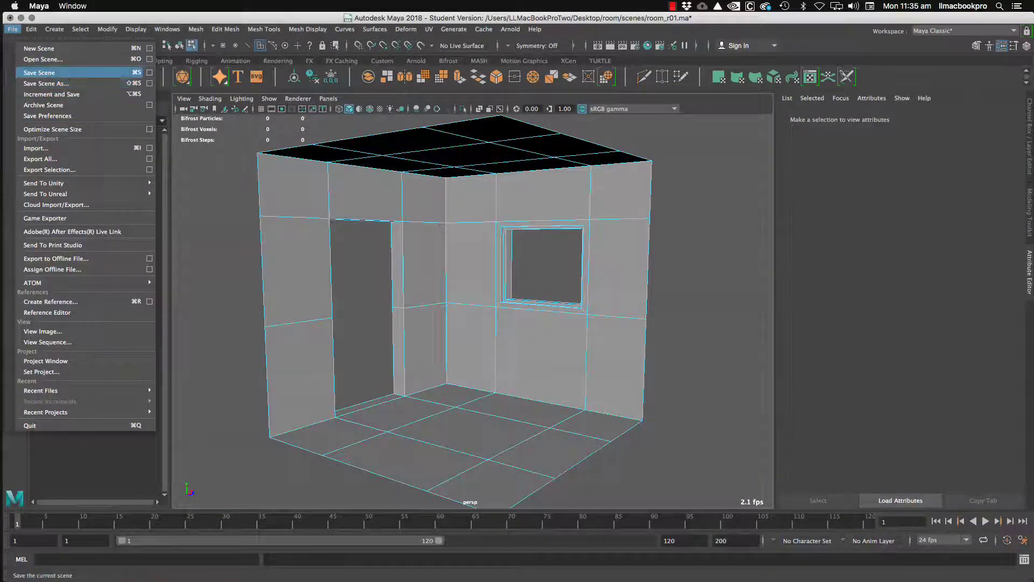
left_click(43, 72)
key("Return")
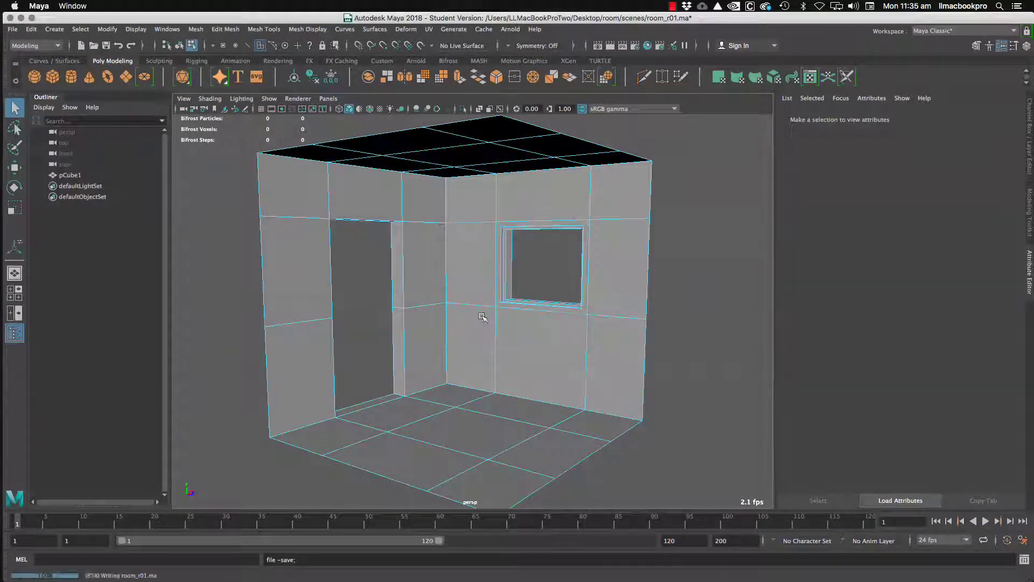
Step: Return the room mesh to object mode and turn on the Poly Count heads-up display
middle_click_drag(533, 332, 548, 309, "alt")
right_click_drag(489, 209, 562, 189)
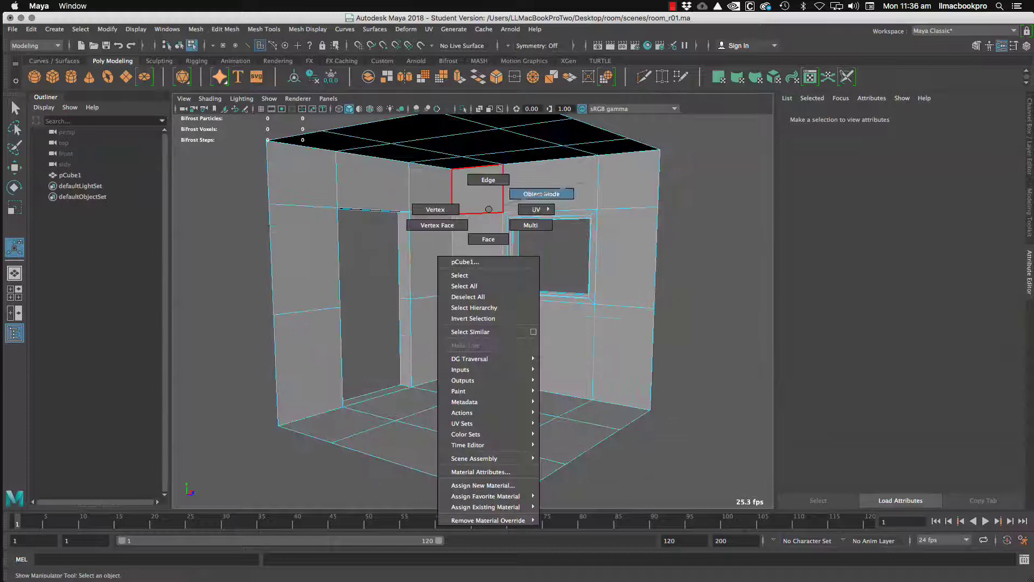
left_click(542, 194)
left_click(108, 30)
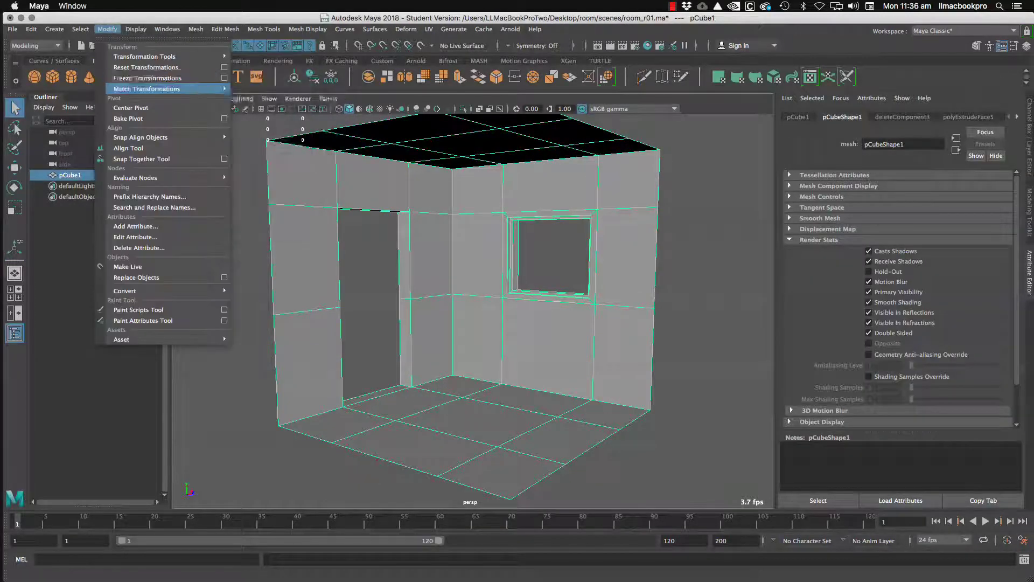
mouse_move(128, 35)
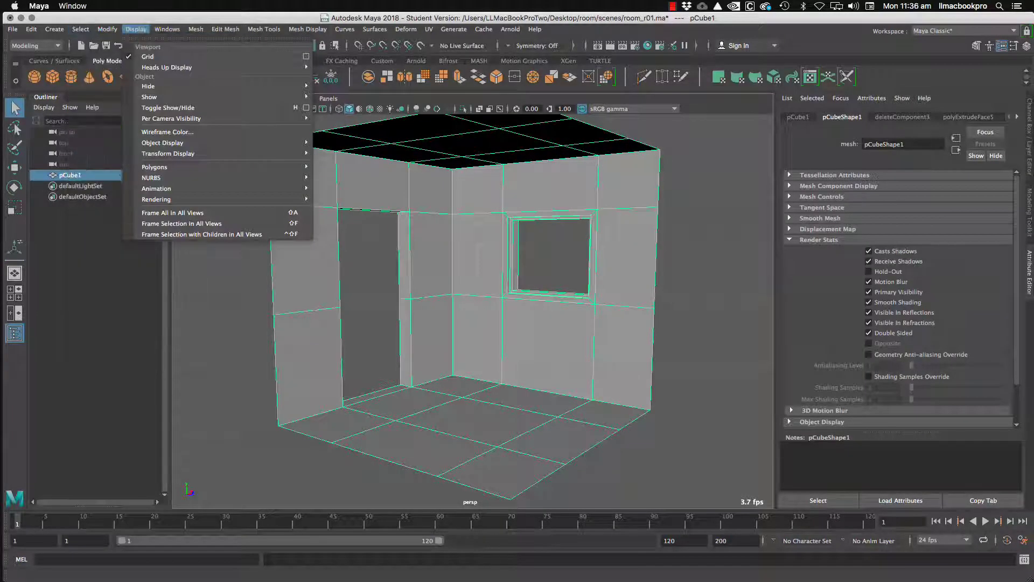
mouse_move(215, 67)
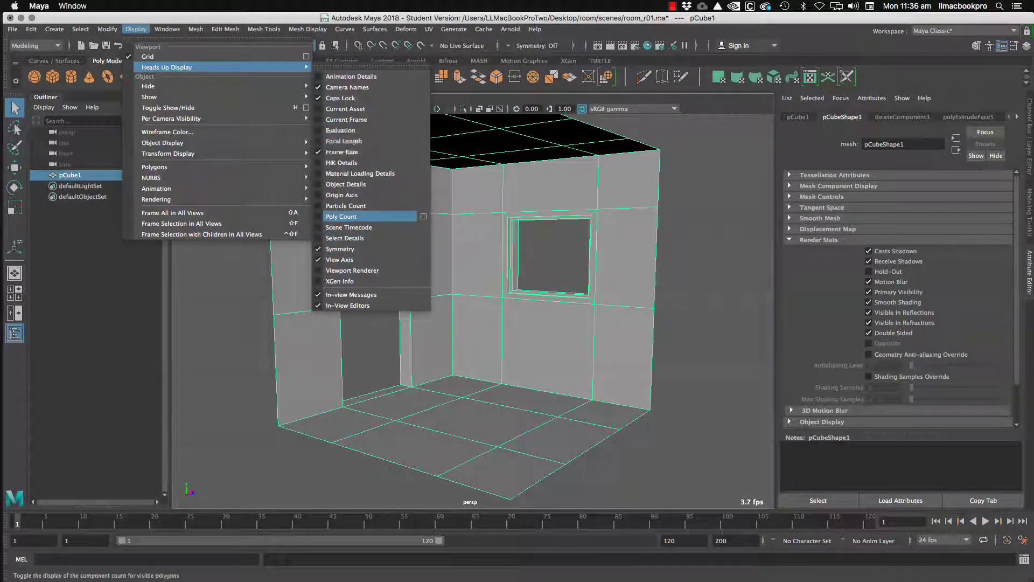
left_click(358, 216)
Step: Examine the room's walls, ceiling and floor from several angles for edges that add unneeded polygons
left_click_drag(410, 234, 494, 239, "alt")
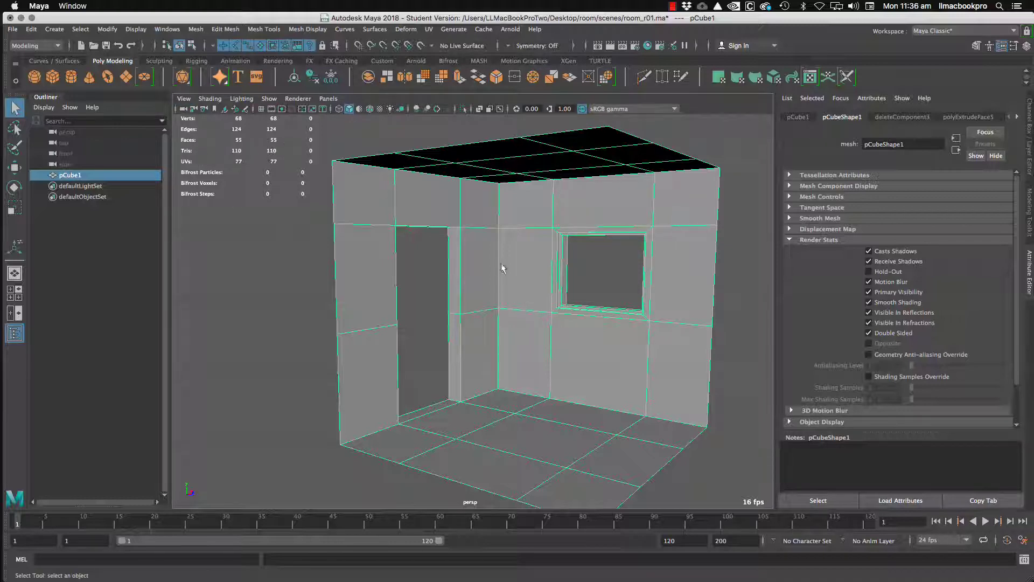
left_click_drag(584, 321, 551, 267, "alt")
middle_click_drag(552, 267, 555, 293, "alt")
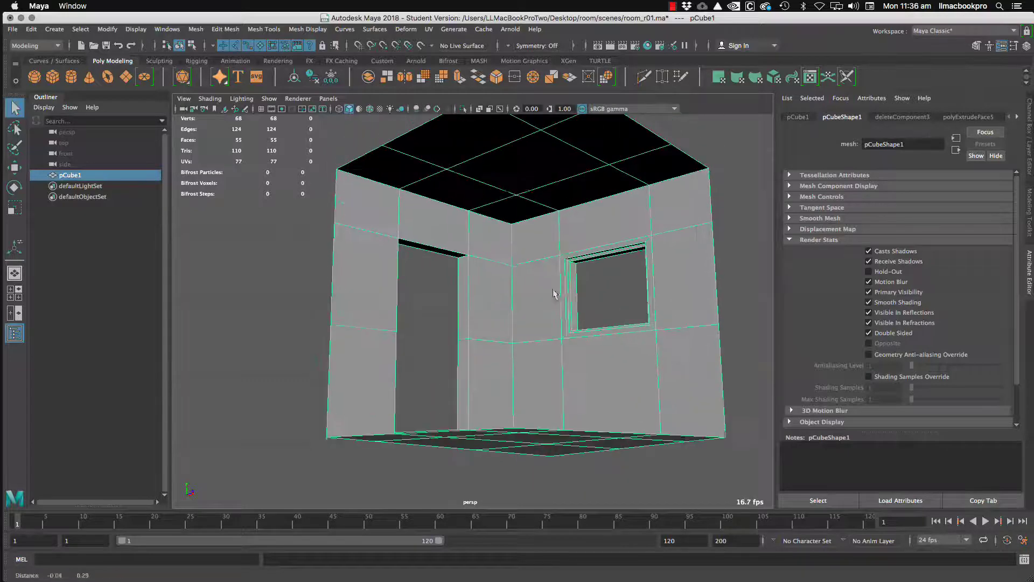
left_click_drag(554, 293, 549, 297, "alt")
middle_click_drag(550, 298, 546, 308, "alt")
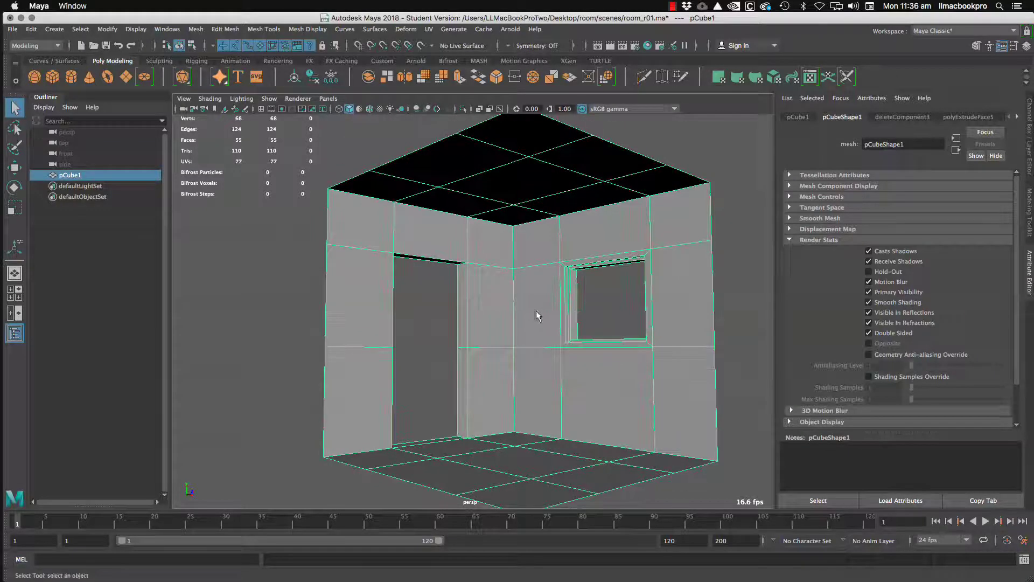
left_click_drag(536, 302, 536, 298, "alt")
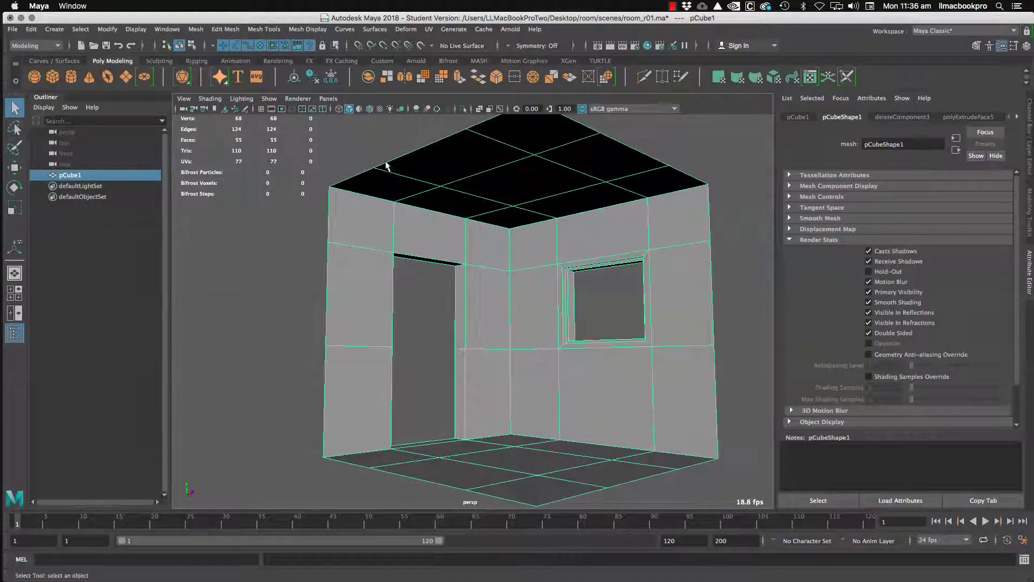
left_click_drag(640, 267, 553, 232, "alt")
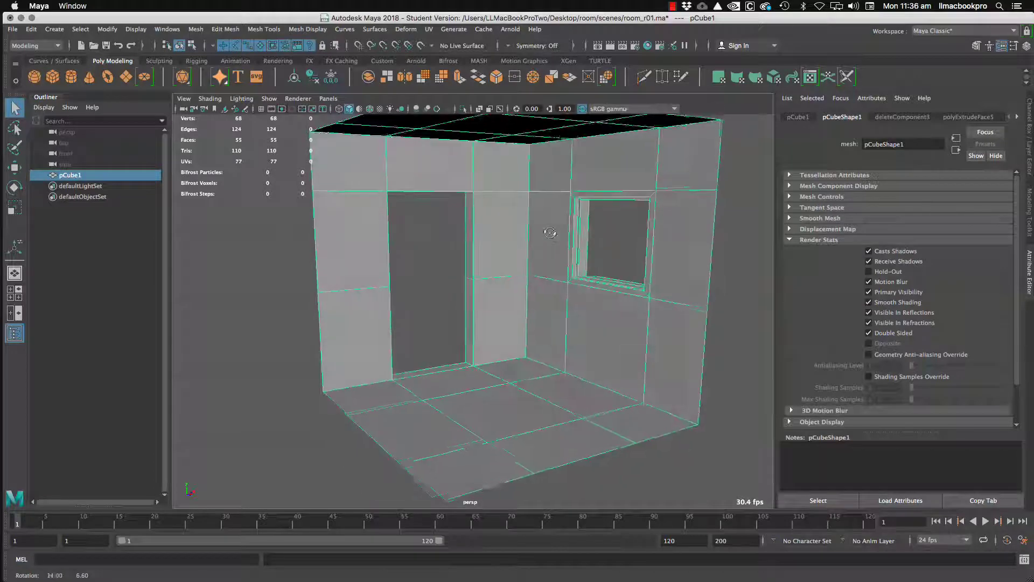
middle_click_drag(554, 234, 564, 264, "alt")
left_click_drag(563, 263, 513, 280, "alt")
Step: Select the redundant horizontal and vertical edges dividing the wall around the doorway in edge mode and delete them
right_click(496, 260)
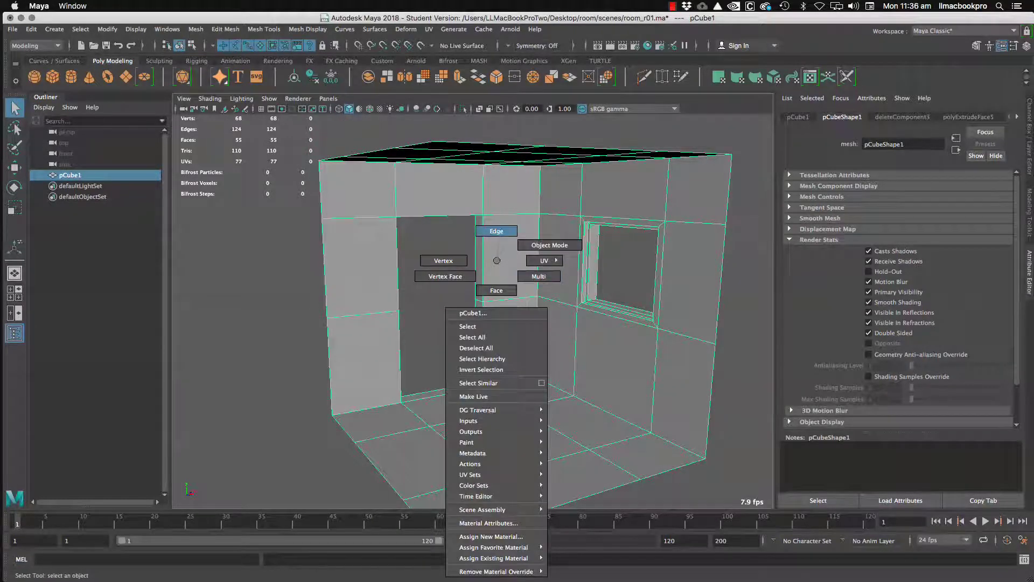
left_click(496, 231)
left_click(508, 300)
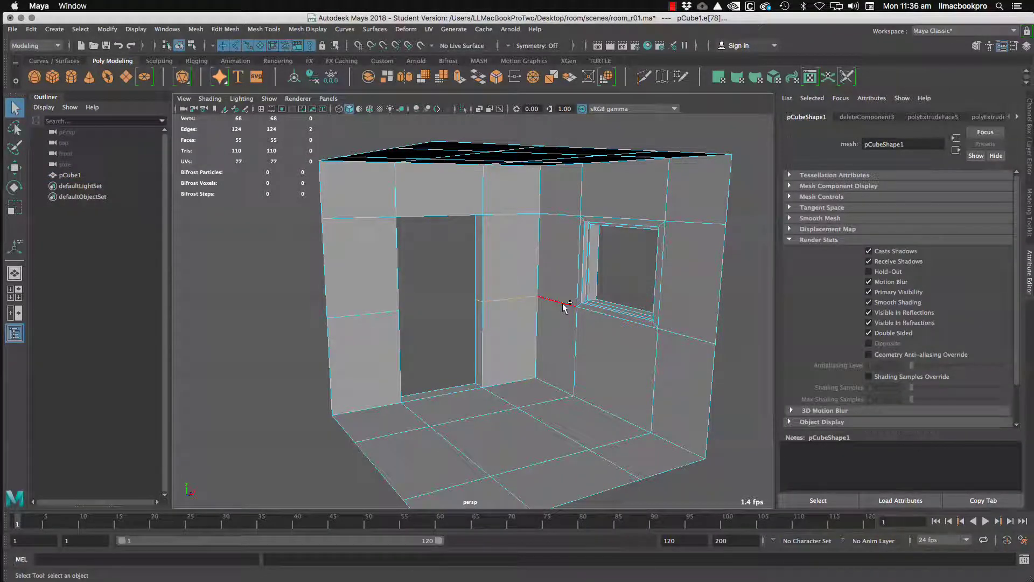
left_click_drag(481, 371, 549, 305, "alt")
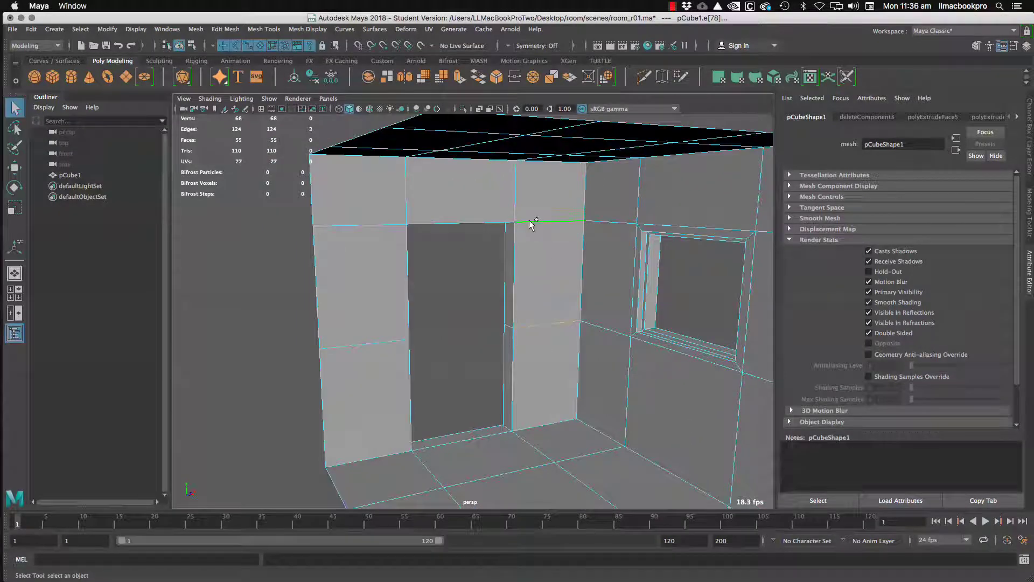
left_click(516, 191, "shift")
left_click(409, 195, "shift")
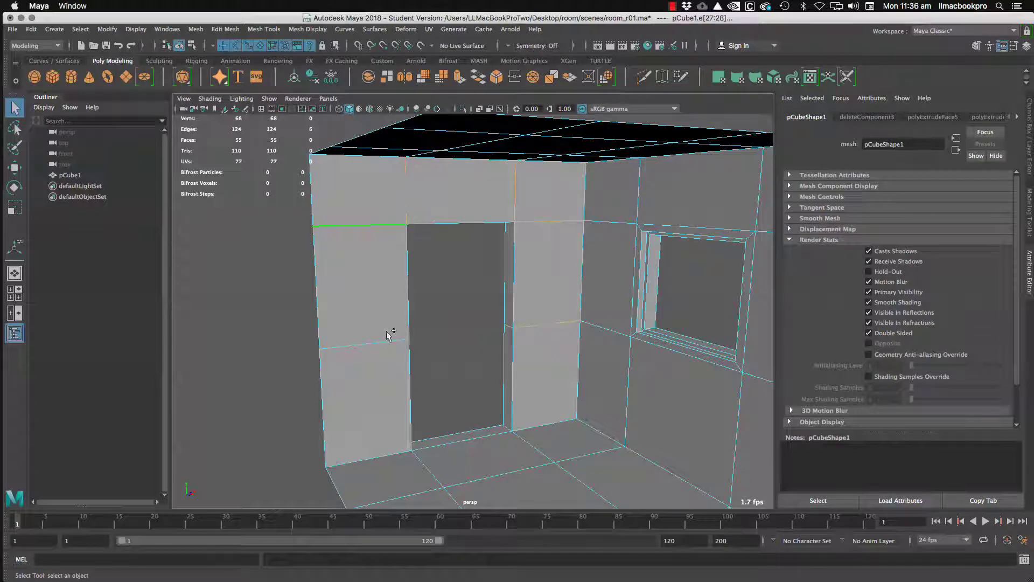
left_click_drag(494, 343, 421, 259, "alt")
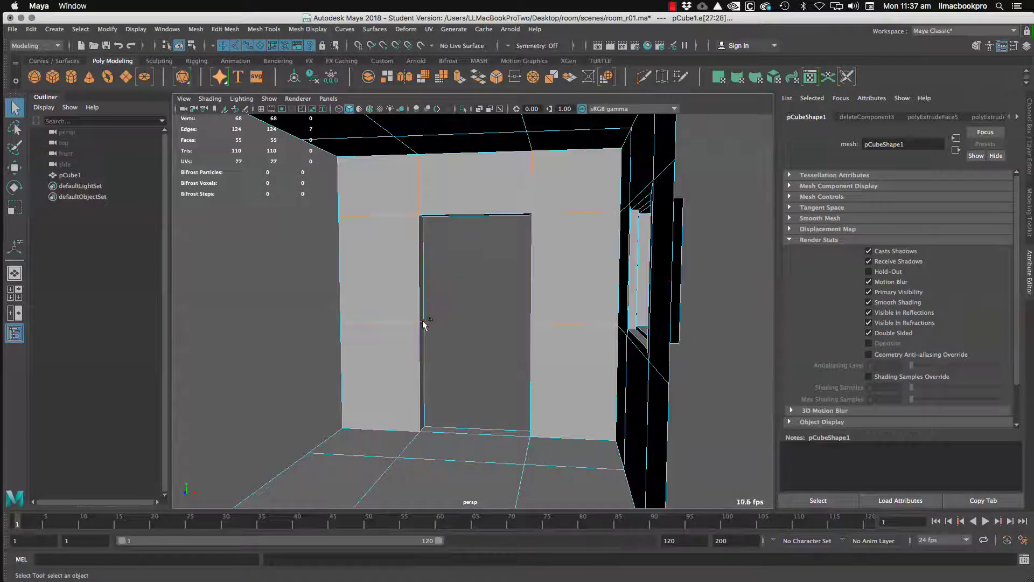
scroll(481, 344, "up", 3)
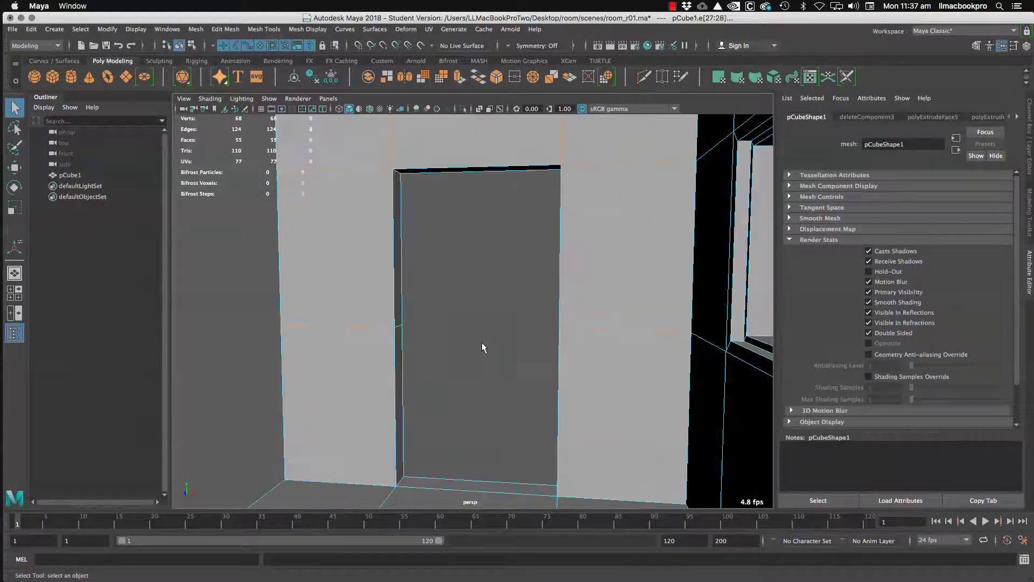
left_click_drag(497, 340, 512, 356, "alt")
middle_click_drag(511, 351, 558, 329, "alt")
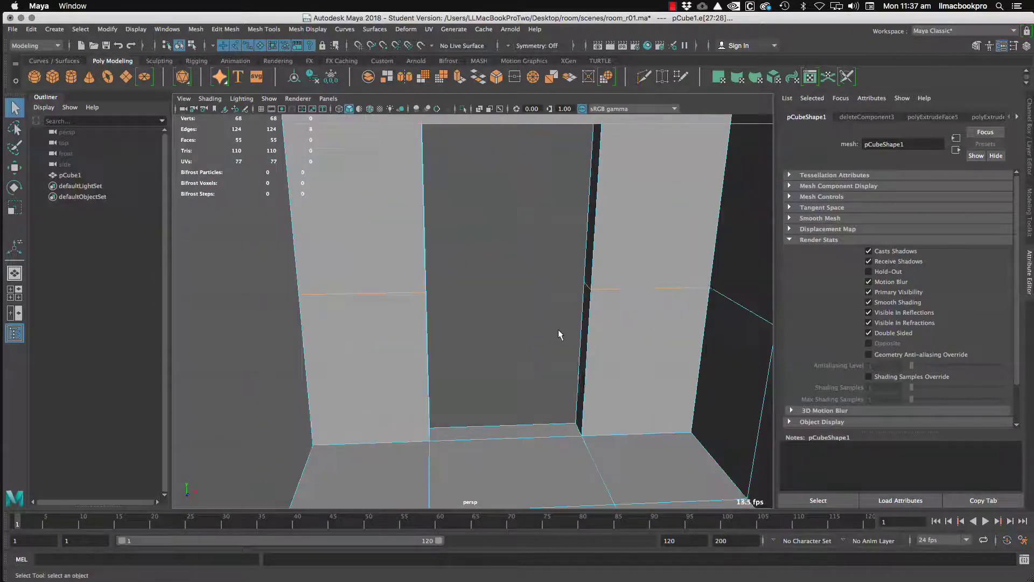
left_click_drag(558, 329, 574, 322, "alt")
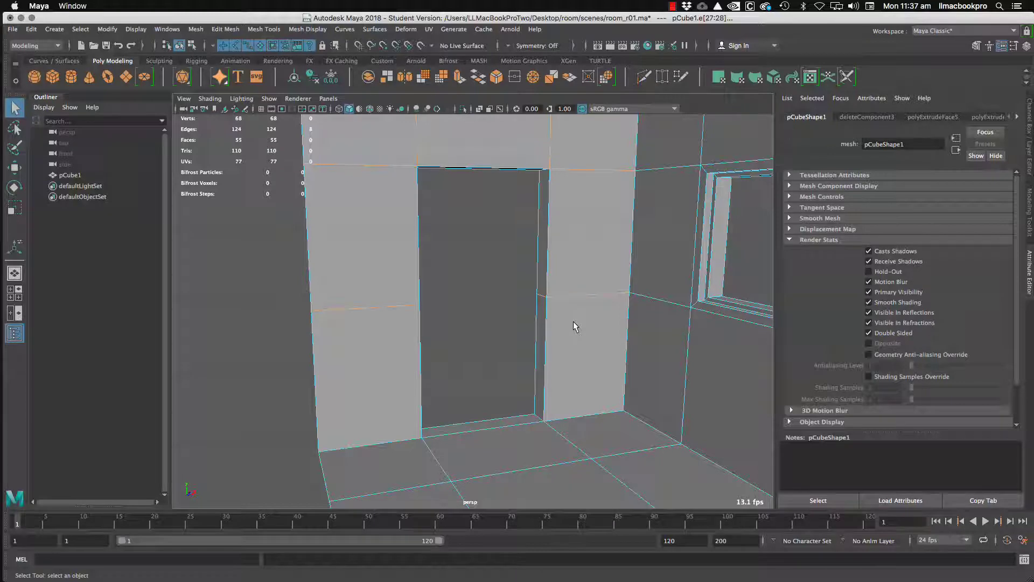
key("t")
key("Delete")
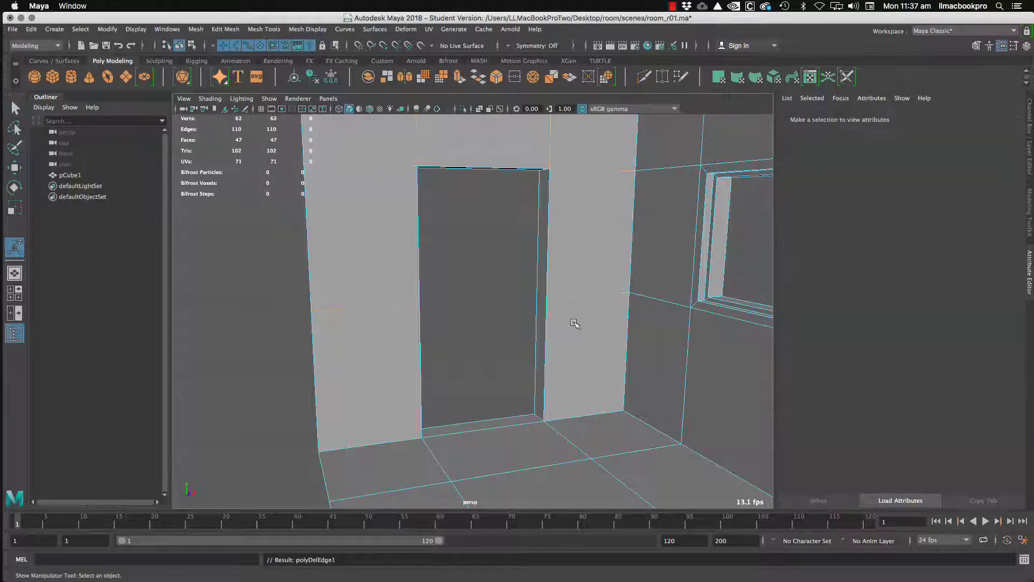
Step: Cut two diagonal edges with Multi-Cut, joining the doorway's upper corners to the wall's upper corners
right_click_drag(575, 324, 522, 288, "alt")
middle_click_drag(522, 288, 537, 355, "alt")
left_click_drag(508, 302, 531, 342, "alt")
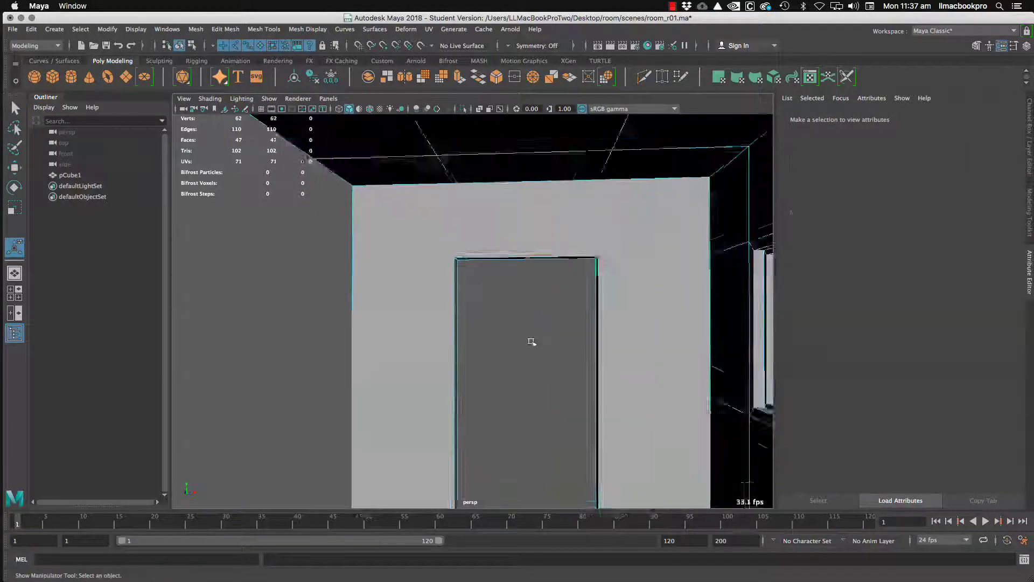
right_click_drag(532, 342, 561, 355, "alt")
middle_click_drag(560, 356, 490, 295, "alt")
left_click_drag(490, 296, 499, 273, "alt")
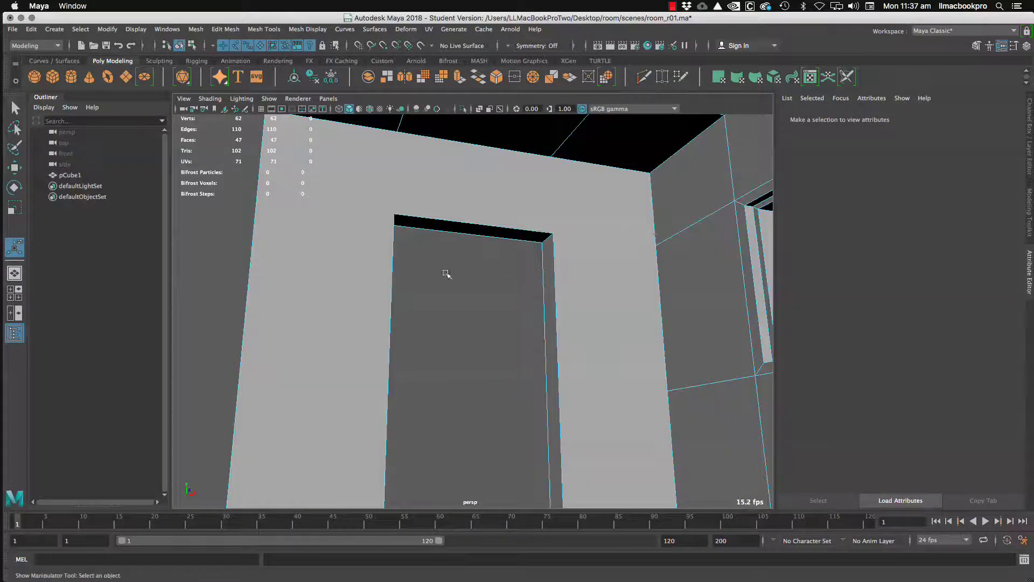
left_click(644, 77)
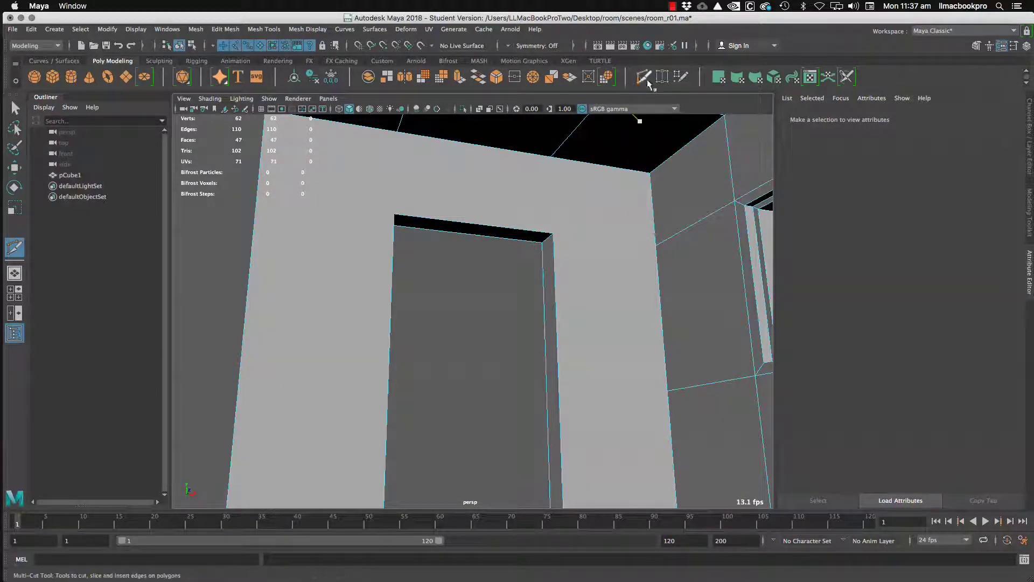
left_click_drag(582, 237, 596, 252, "alt")
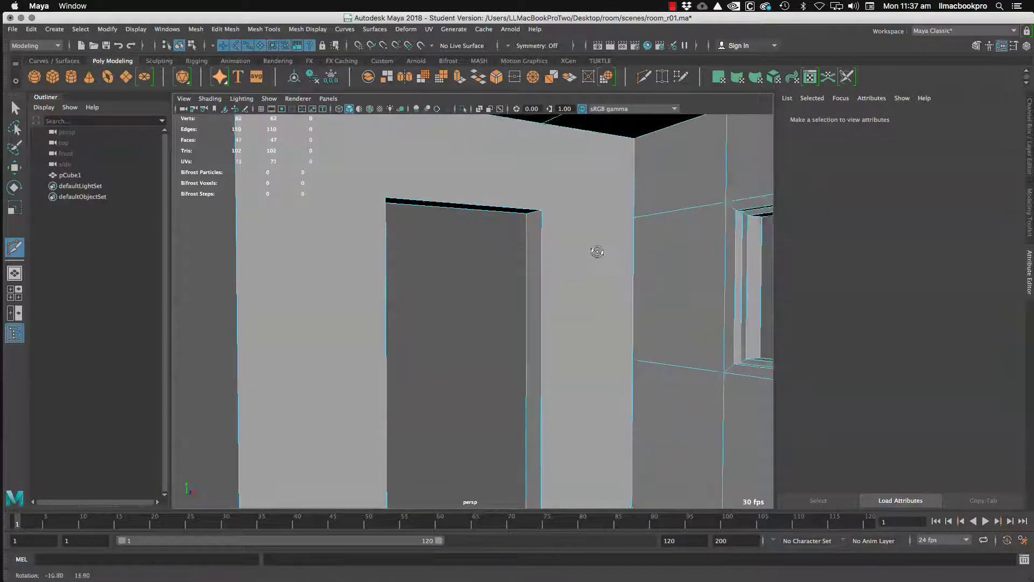
middle_click_drag(595, 252, 576, 297, "alt")
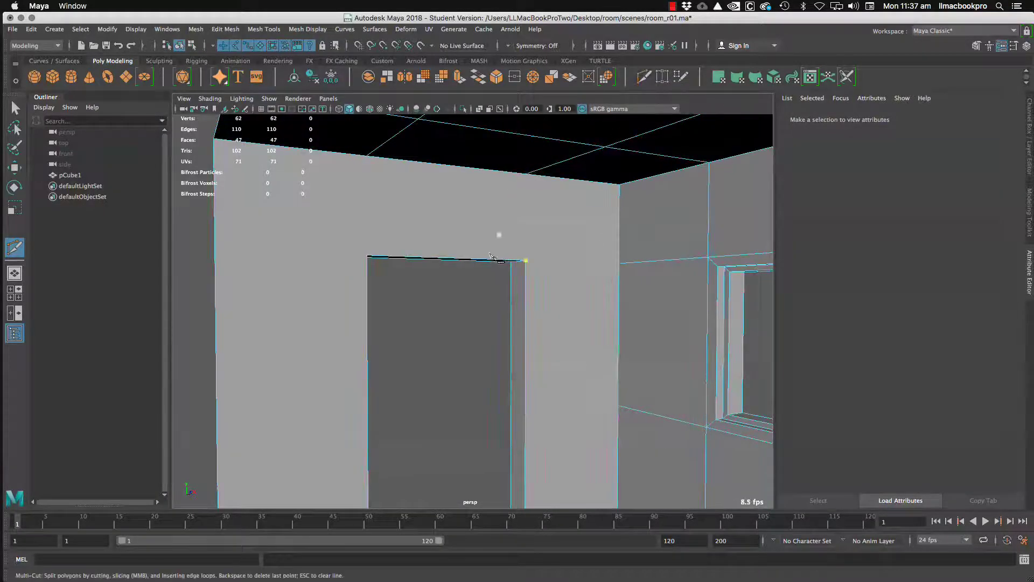
left_click(526, 261)
left_click_drag(519, 260, 404, 231, "alt")
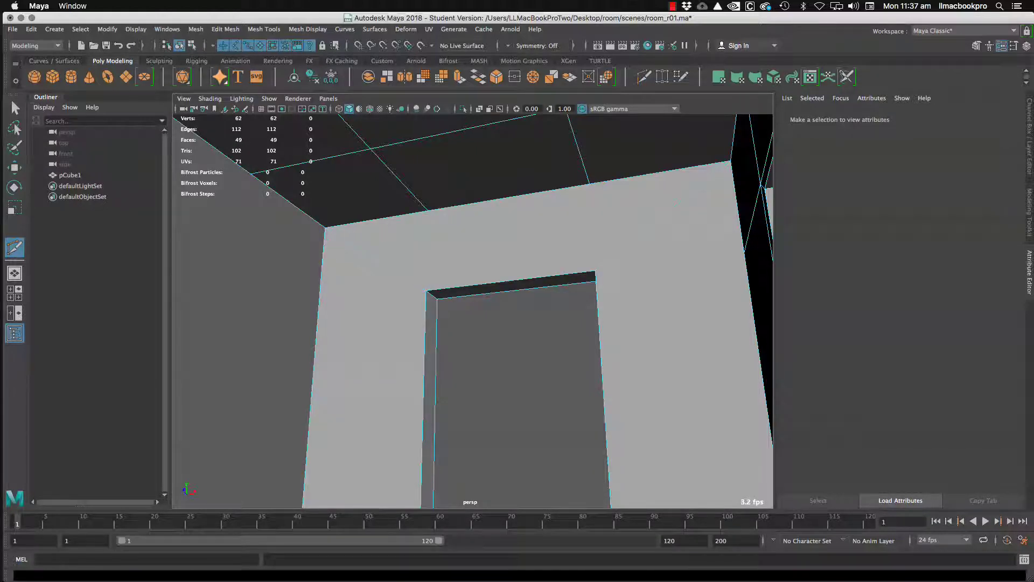
Step: Select all the interior grid edges of the ceiling and delete them together with their vertices
left_click(15, 107)
middle_click_drag(652, 308, 660, 409, "alt")
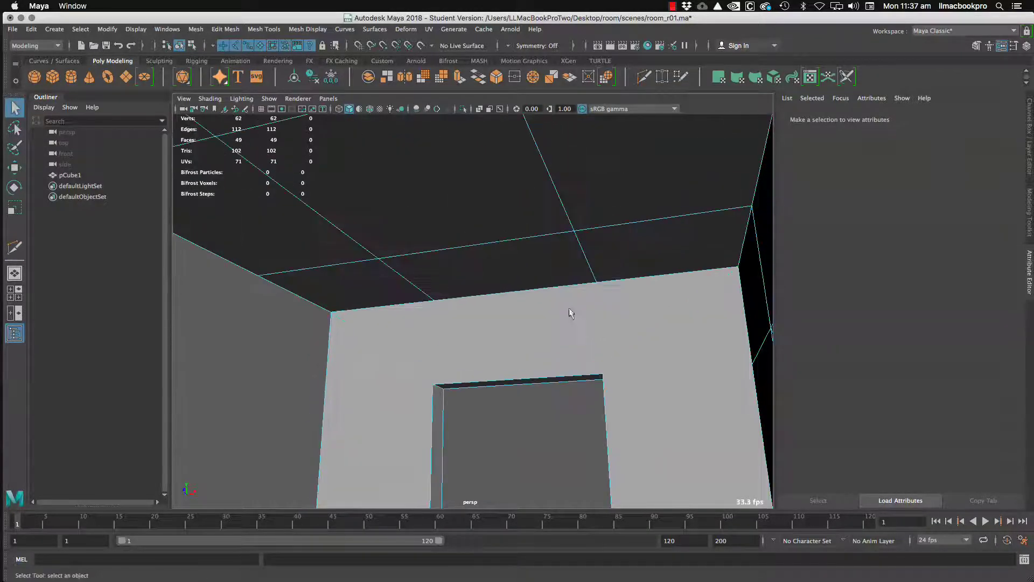
scroll(570, 306, "down", 5)
left_click_drag(575, 302, 614, 275, "alt")
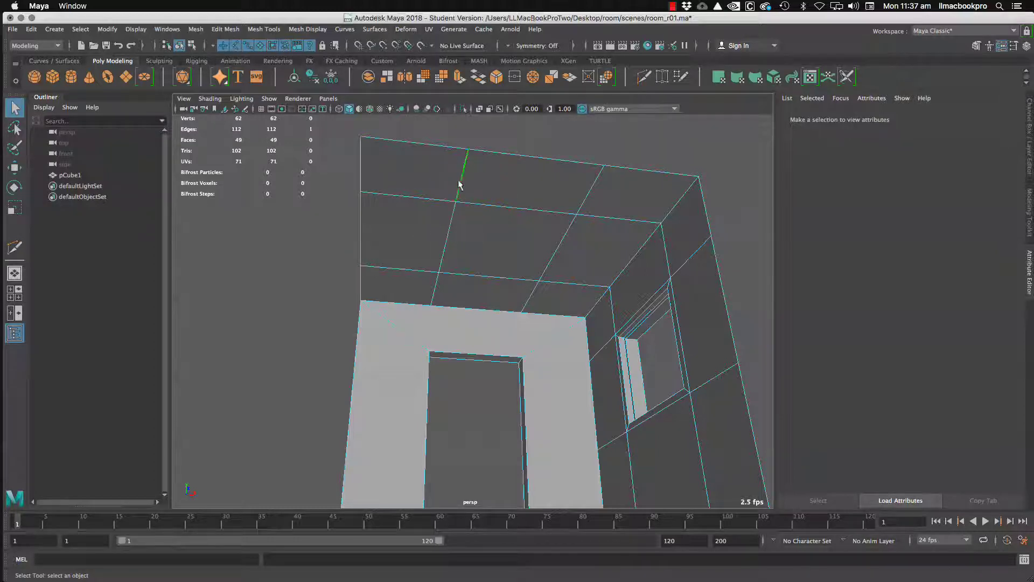
left_click(446, 260, "shift")
left_click(439, 287, "shift")
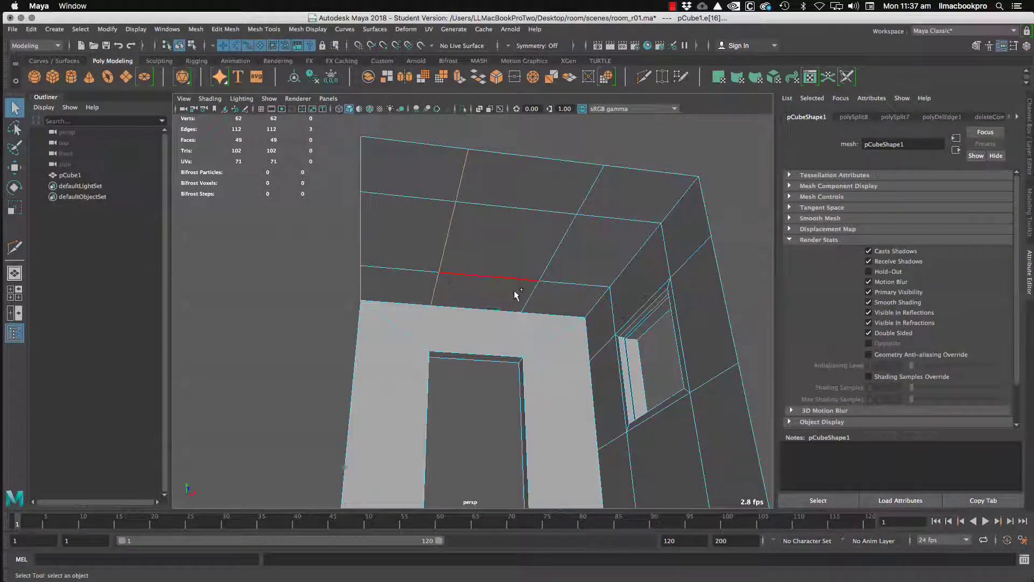
left_click(581, 202, "shift")
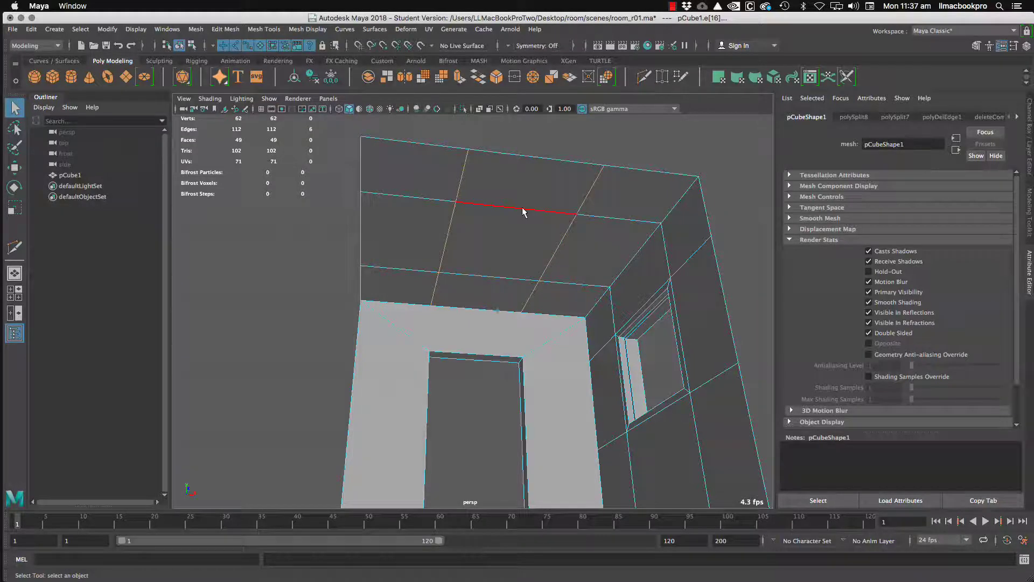
double_click(498, 276, "shift")
key("ctrl+Delete")
Step: Examine the remaining edges on the doorway wall, the room corner and the window wall
left_click_drag(587, 254, 609, 308, "alt")
scroll(609, 307, "up", 3)
middle_click_drag(553, 279, 519, 247, "alt")
left_click_drag(520, 247, 455, 282, "alt")
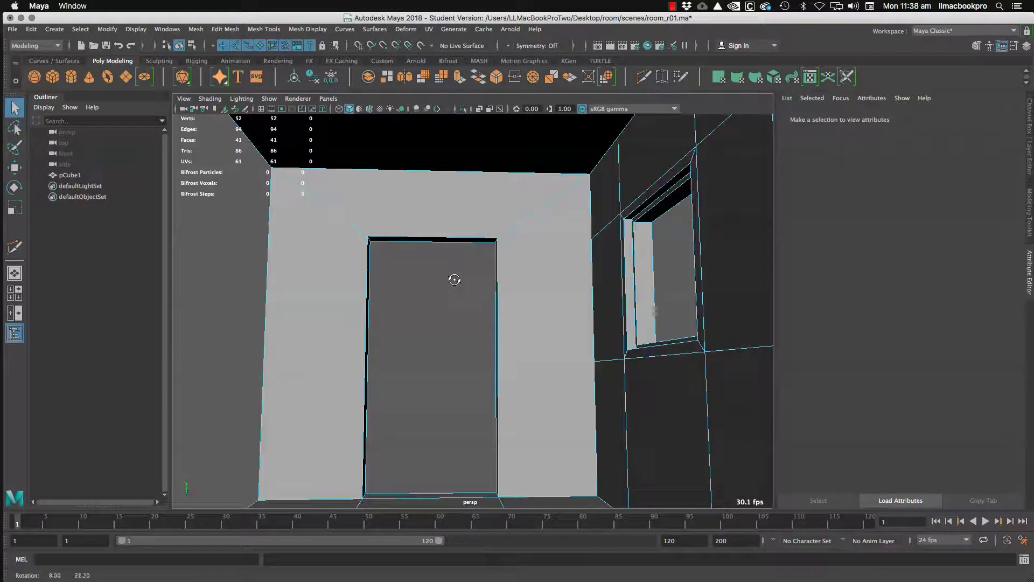
left_click(373, 172)
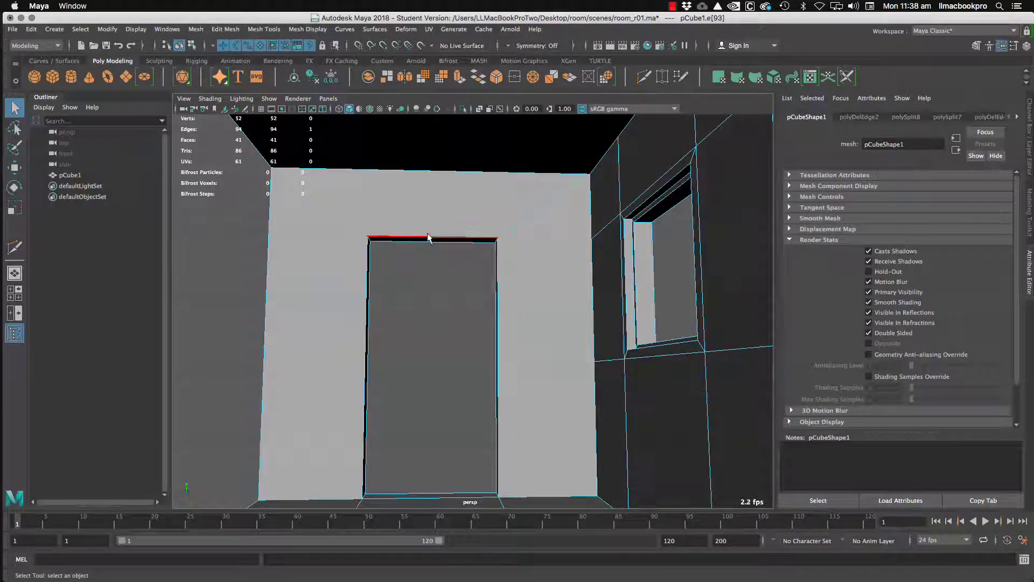
left_click_drag(512, 329, 545, 326, "alt")
left_click(456, 326)
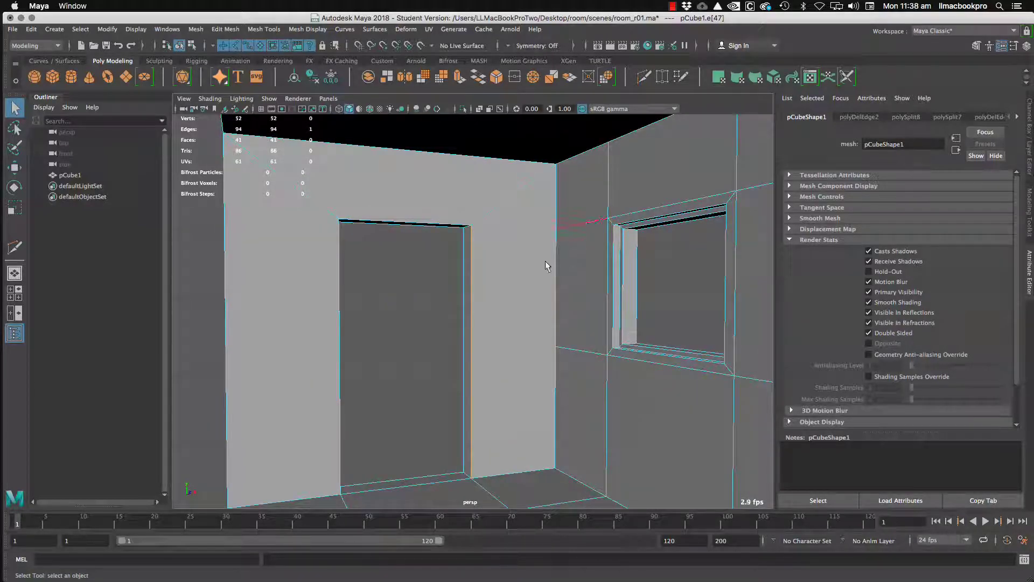
left_click_drag(553, 286, 560, 235, "alt")
left_click(522, 195)
left_click_drag(522, 195, 516, 358, "alt")
scroll(516, 354, "down", 3)
left_click_drag(522, 319, 573, 321, "alt")
scroll(573, 321, "up", 3)
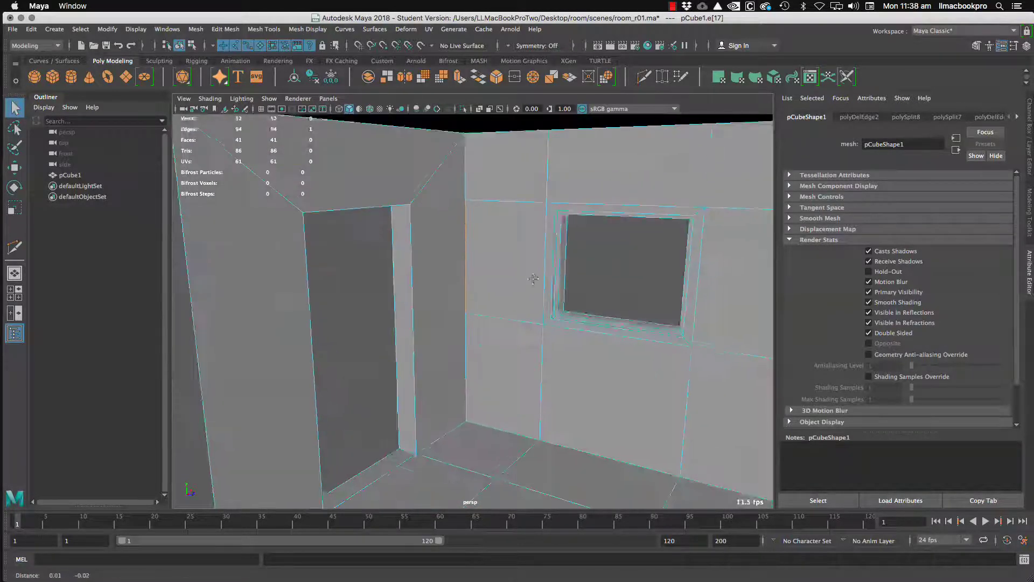
left_click_drag(533, 280, 541, 253, "alt")
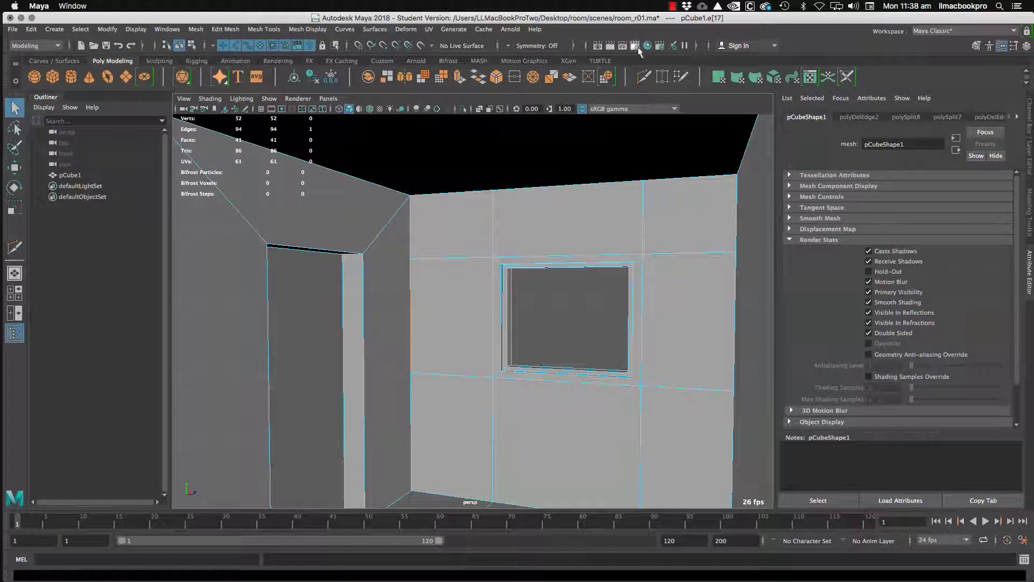
Step: Cut two diagonal edges with Multi-Cut, joining the upper corners of the grid face around the window to the window wall's upper corners
left_click(643, 77)
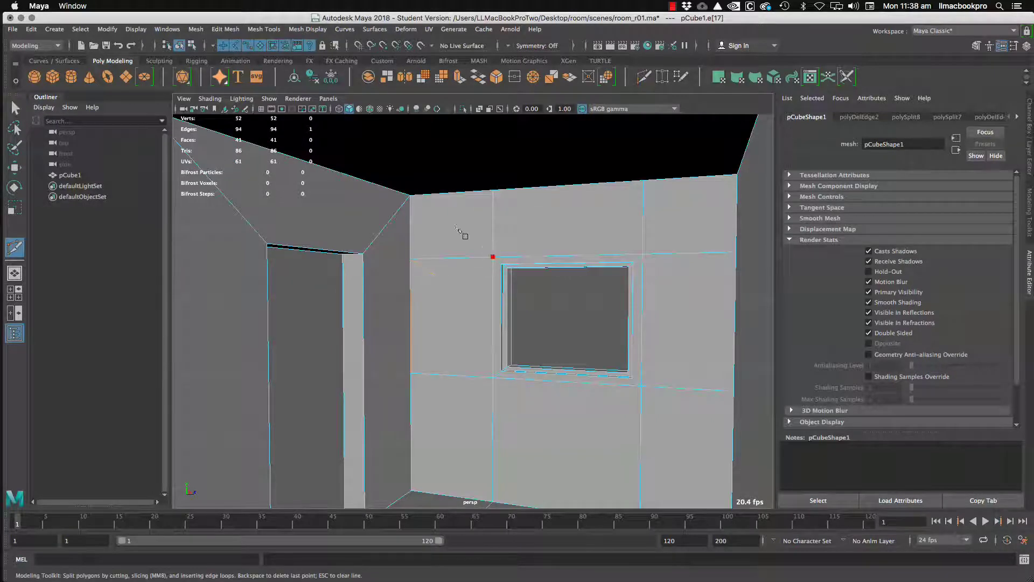
left_click(411, 197)
key("Return")
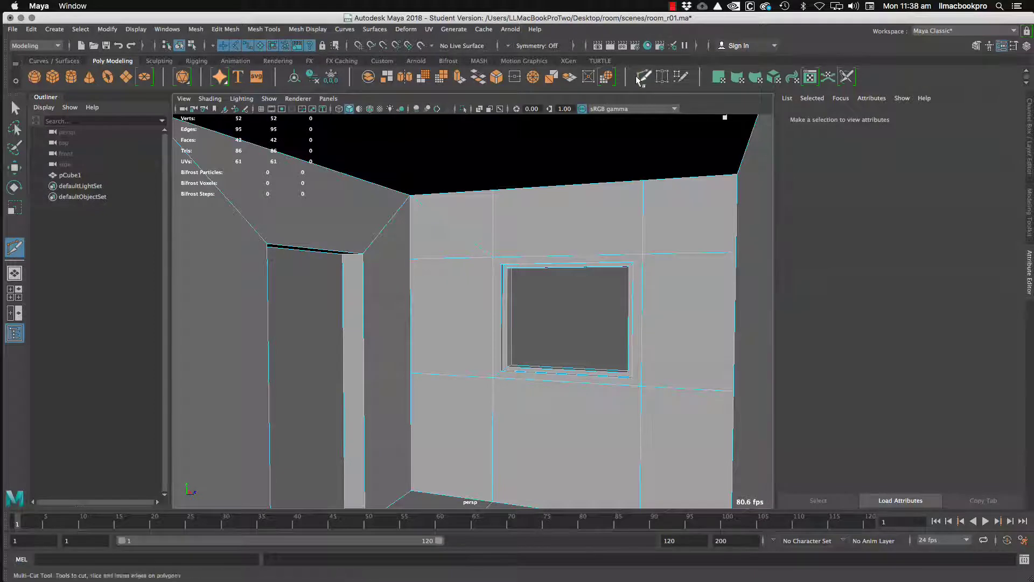
key("q")
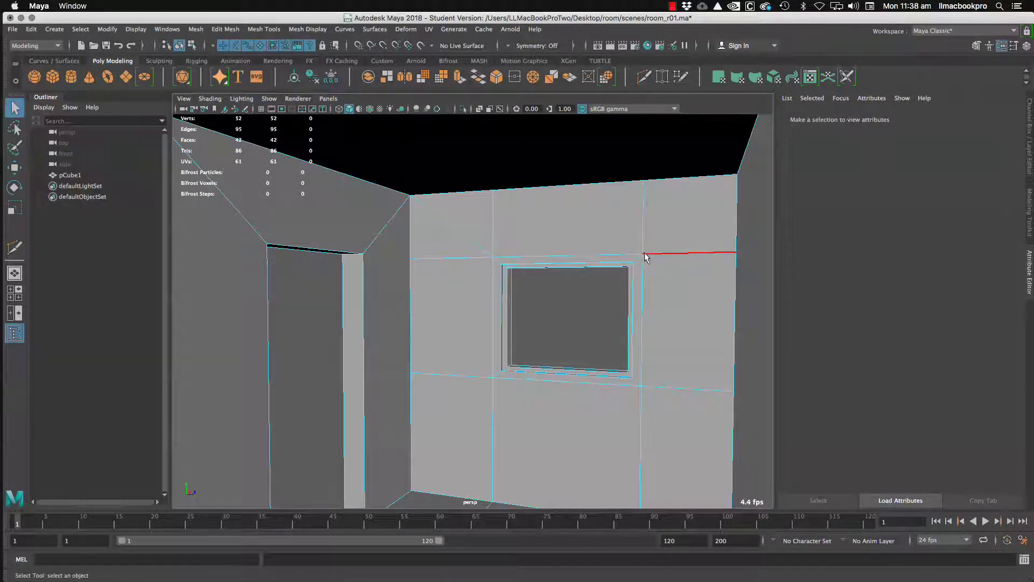
left_click(643, 76)
key("q")
left_click(689, 253)
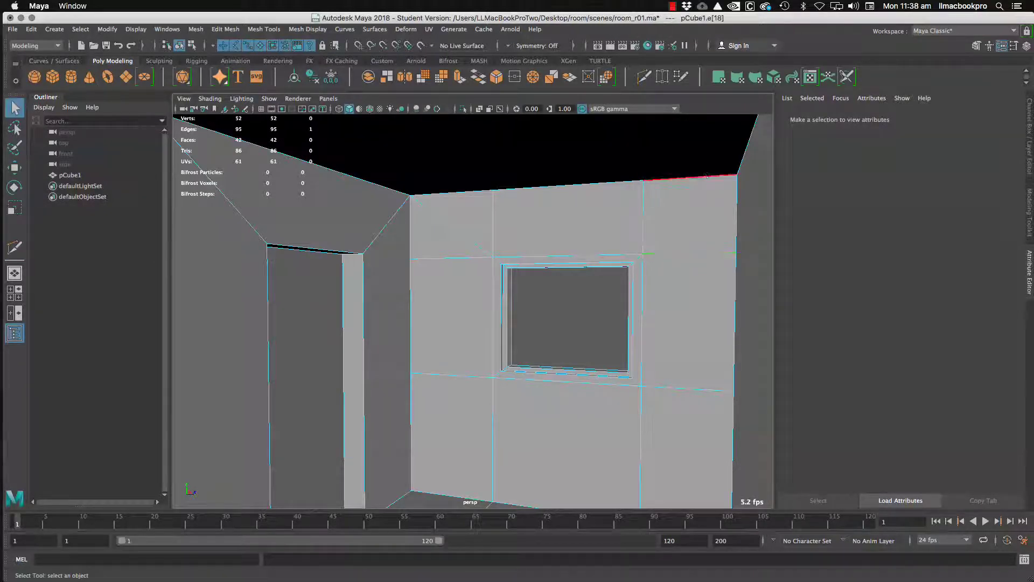
left_click(643, 76)
left_click(738, 175)
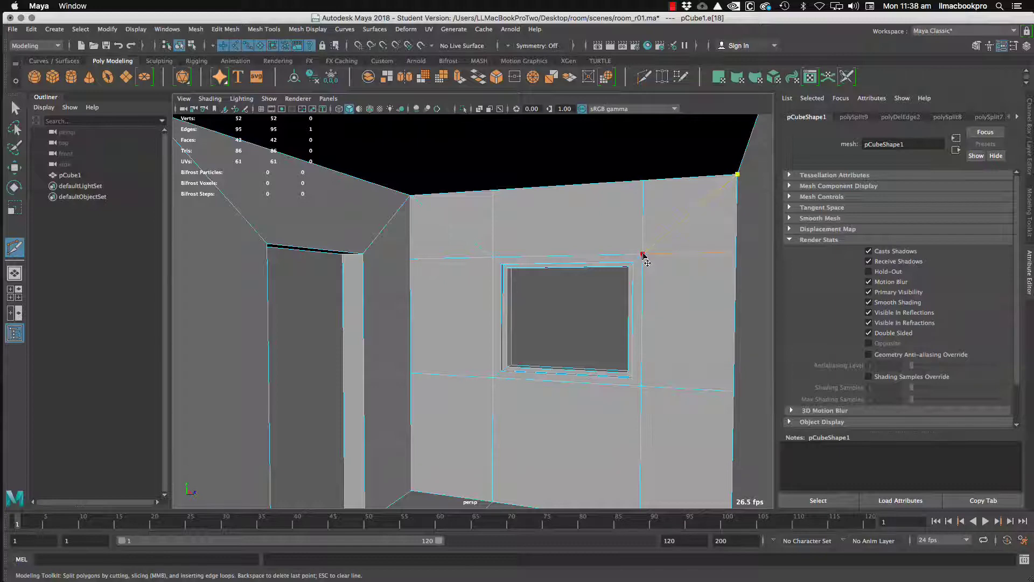
left_click(643, 254)
key("Return")
Step: Cut two diagonal edges joining the lower corners of the grid face around the window to the window wall's lower corners
left_click_drag(750, 331, 677, 283, "alt")
left_click(584, 300)
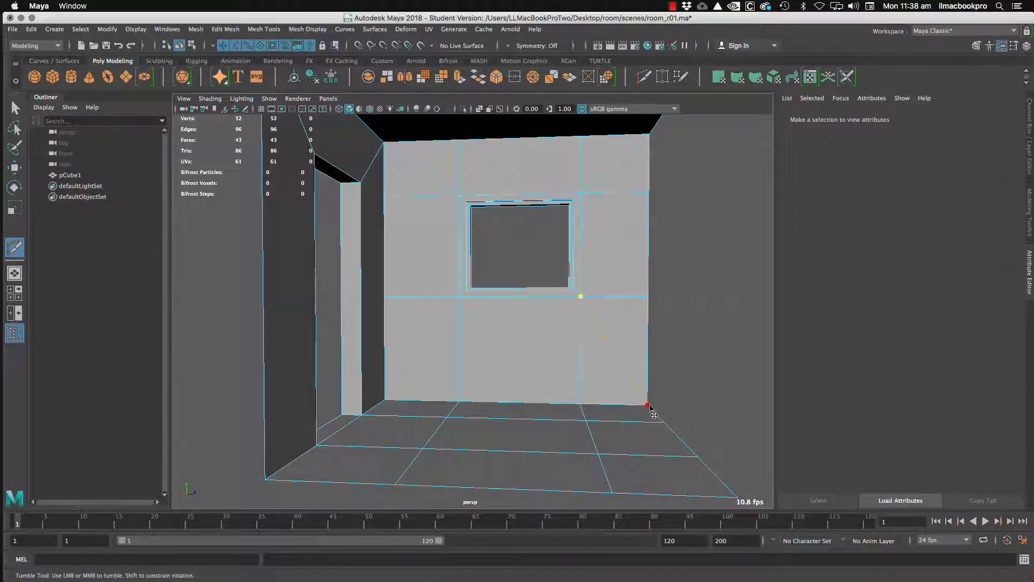
left_click(459, 297)
key("q")
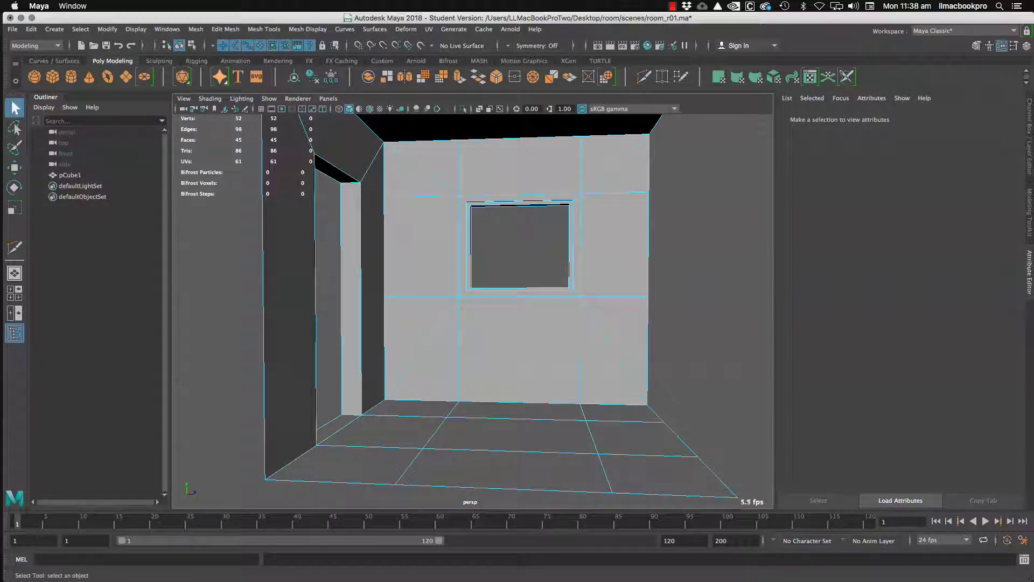
Step: Select the horizontal and vertical edges running from the window surround to the wall's borders in edge mode and delete them together with their vertices
scroll(455, 293, "up", 3)
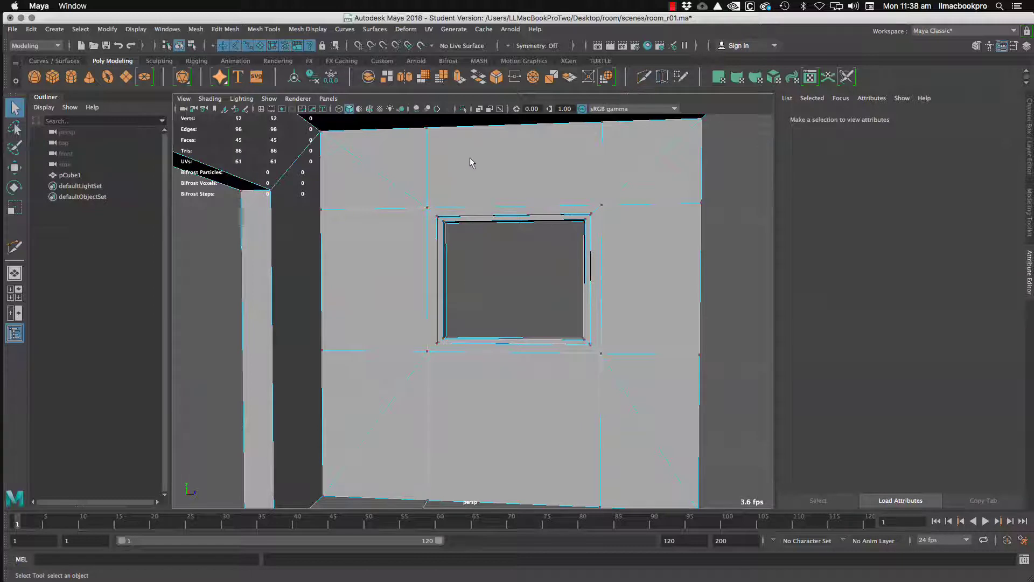
right_click(465, 160)
left_click(465, 132)
left_click(426, 161)
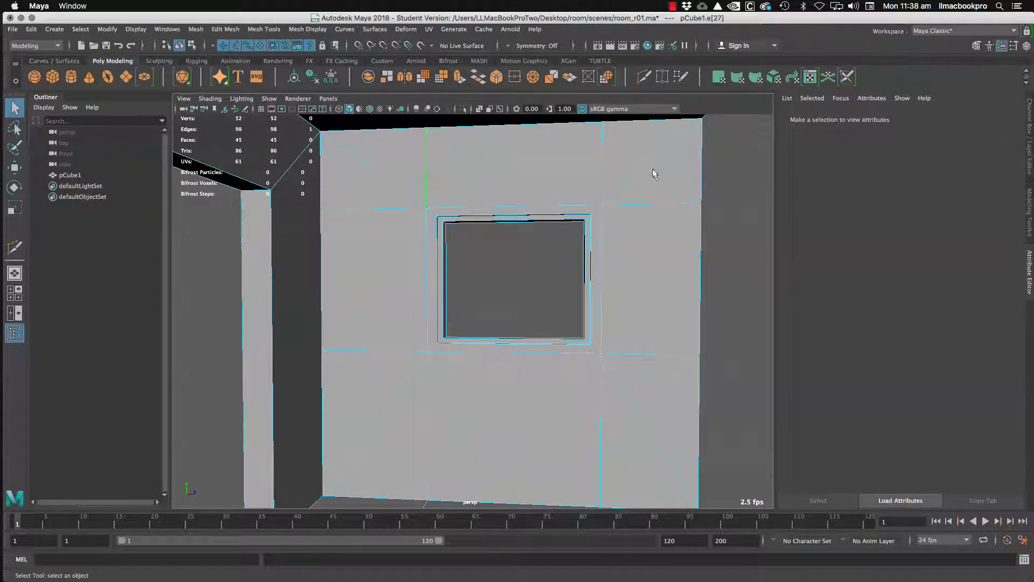
left_click(668, 210, "shift")
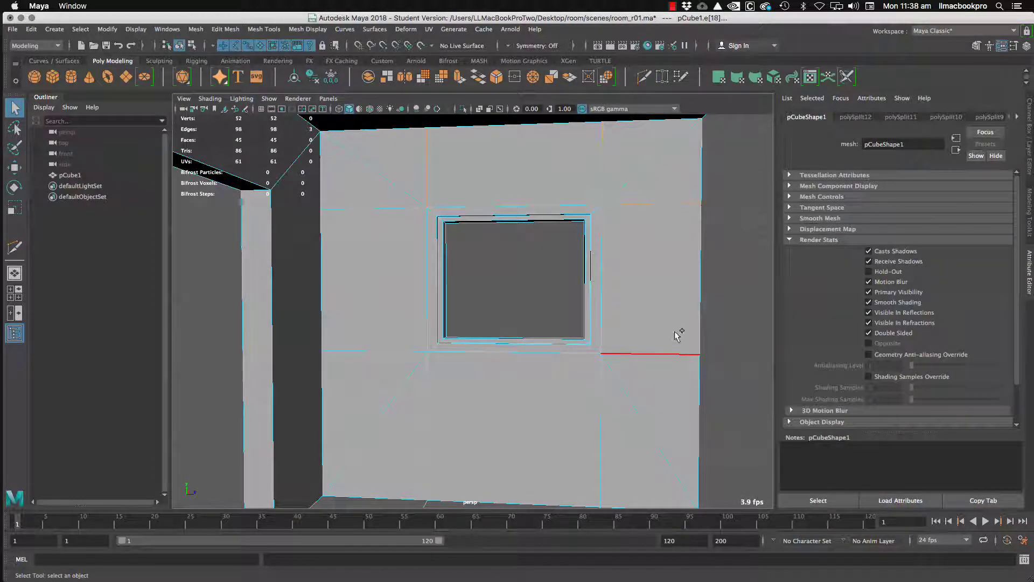
left_click(672, 357, "shift")
left_click(606, 405, "shift")
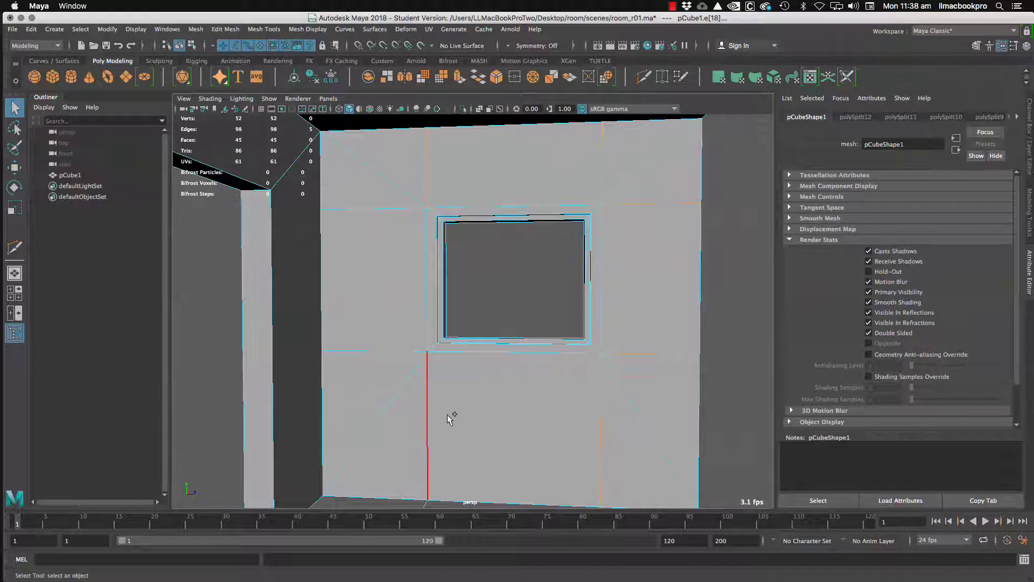
left_click(393, 353, "shift")
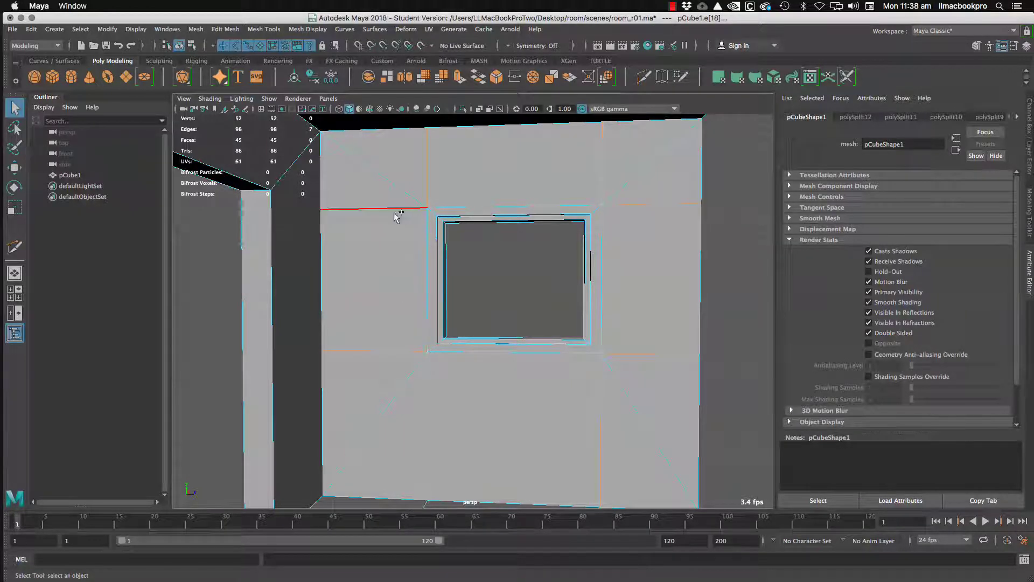
key("Delete")
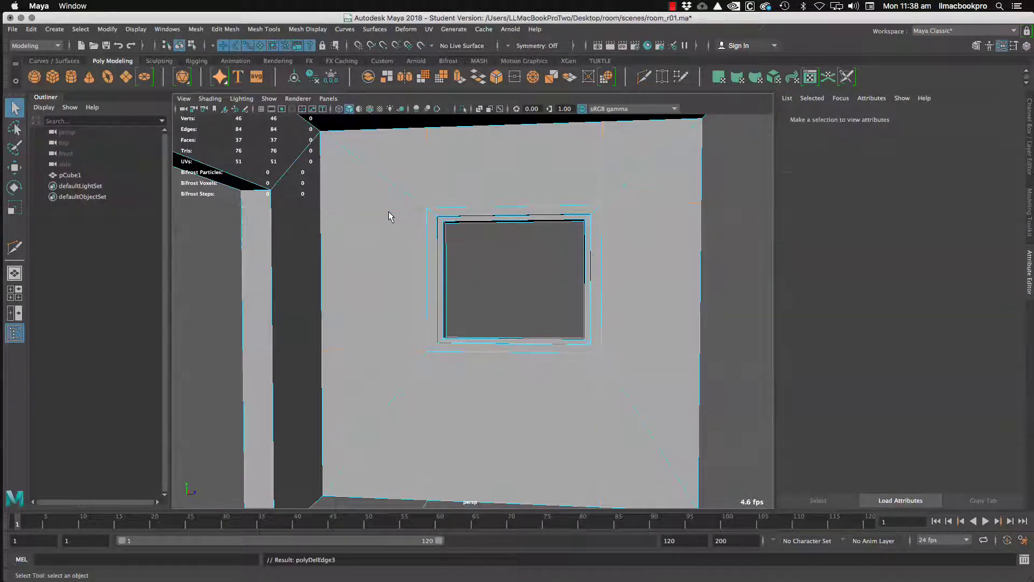
Step: Select the two floor edge loops running out from the window wall and delete them together with their vertices
scroll(409, 234, "down", 5)
mouse_move(603, 356)
left_mouse_down("alt")
mouse_move(526, 350)
mouse_move(616, 357)
left_mouse_up("alt")
middle_click_drag(586, 303, 582, 197, "alt")
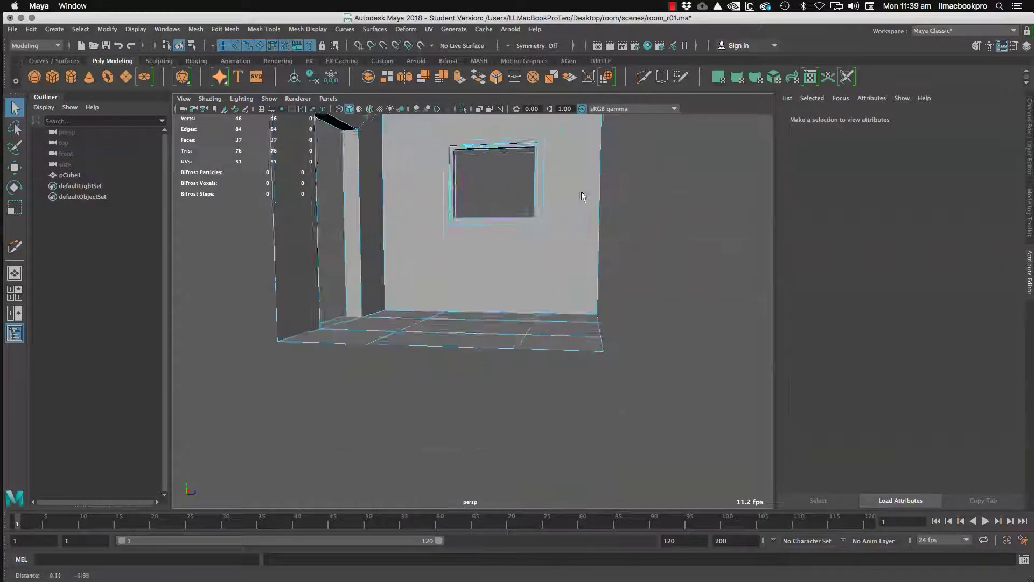
left_click_drag(582, 196, 513, 219, "alt")
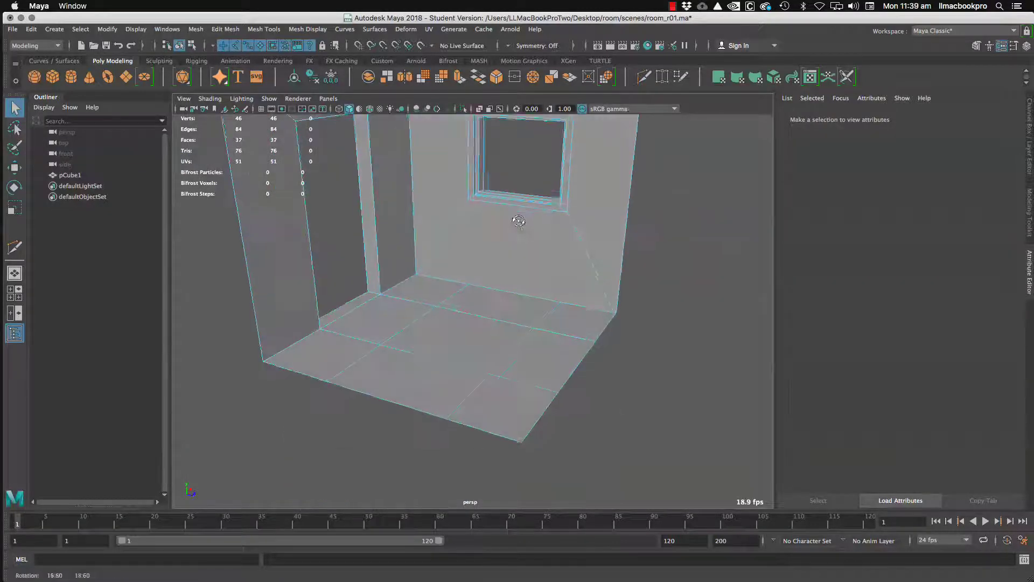
double_click(451, 299)
double_click(548, 320, "shift")
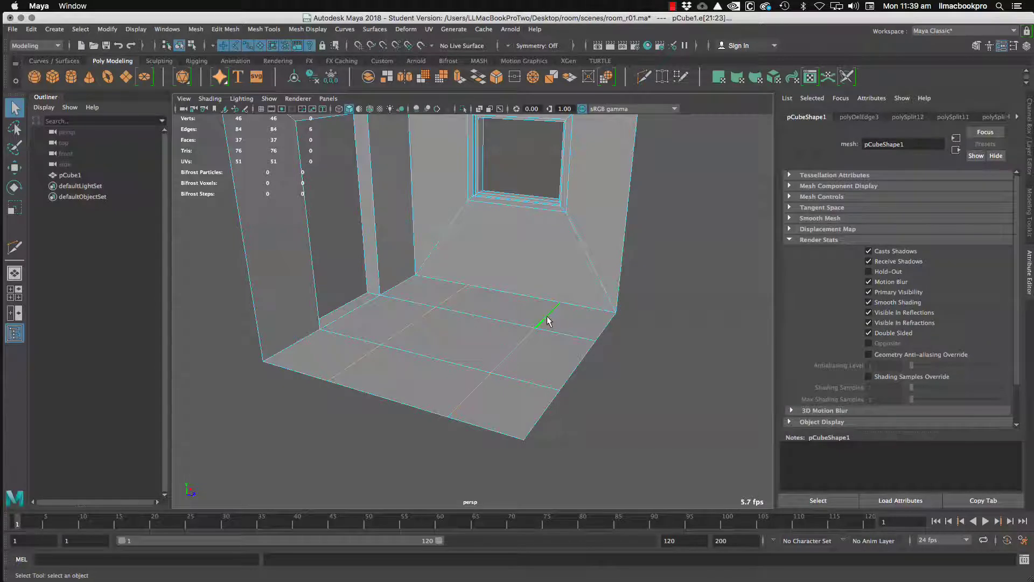
key("Delete")
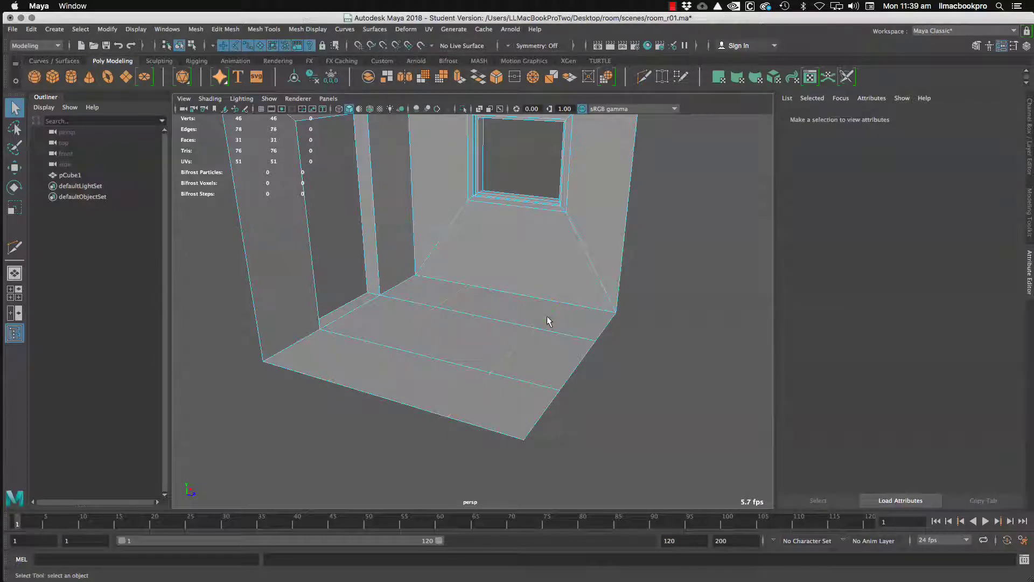
mouse_move(548, 320)
left_mouse_down("alt")
mouse_move(478, 316)
mouse_move(562, 318)
mouse_move(492, 323)
mouse_move(542, 325)
left_mouse_up("alt")
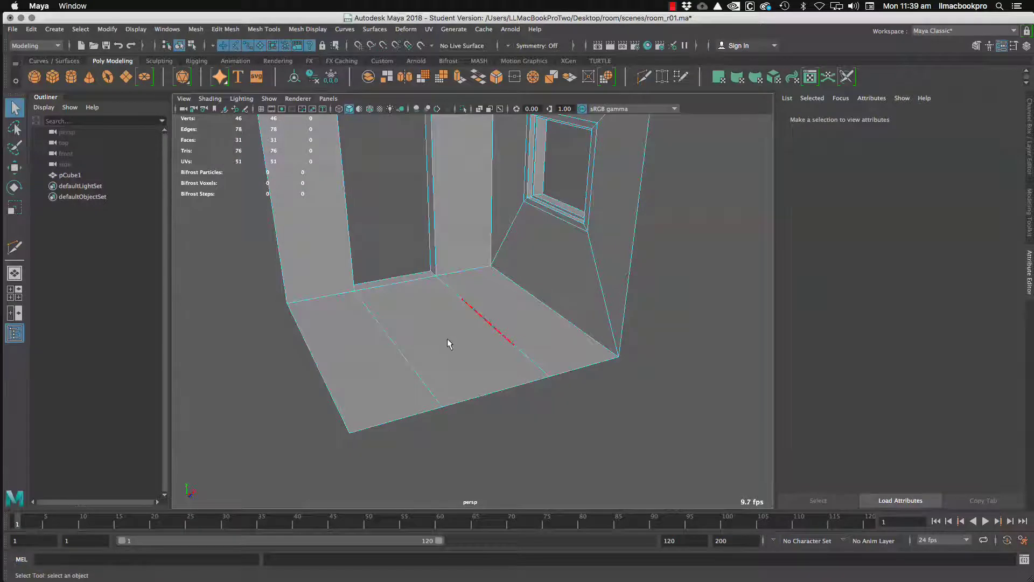
key("ctrl+z")
left_click_drag(451, 344, 506, 333, "alt")
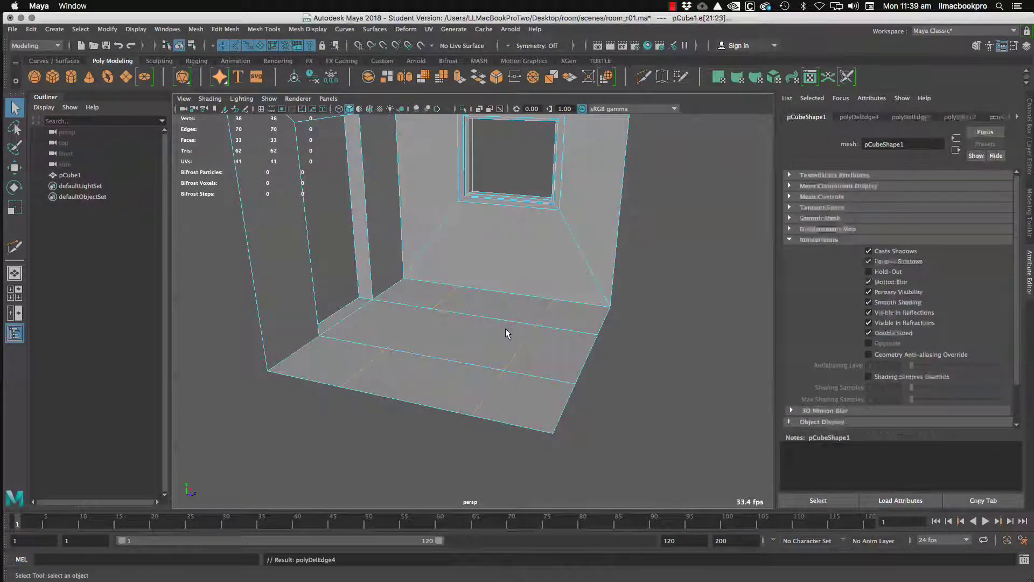
key("Delete")
Step: Examine the remaining floor edges that meet the doorway, and the topology of the doorway and window walls from several angles
left_click(479, 318)
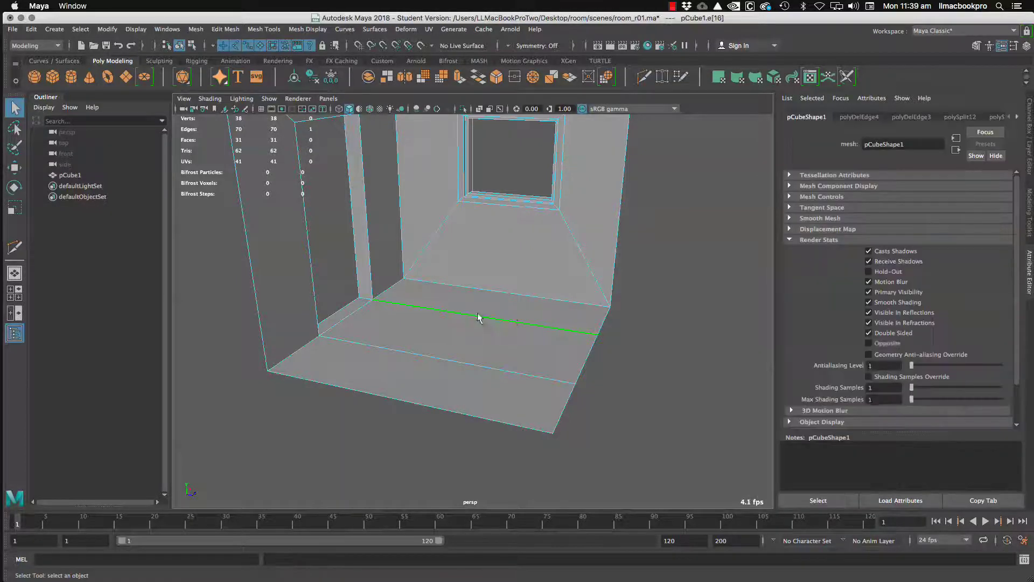
left_click_drag(478, 317, 526, 300, "alt")
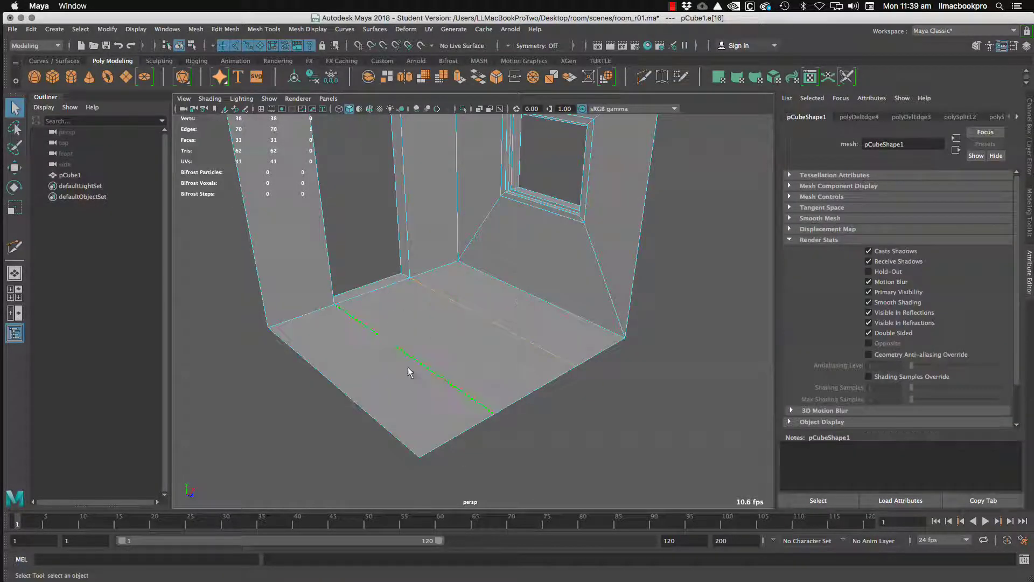
left_click(538, 296, "shift")
mouse_move(522, 312)
left_mouse_down("alt")
mouse_move(533, 269)
mouse_move(545, 307)
mouse_move(530, 298)
left_mouse_up("alt")
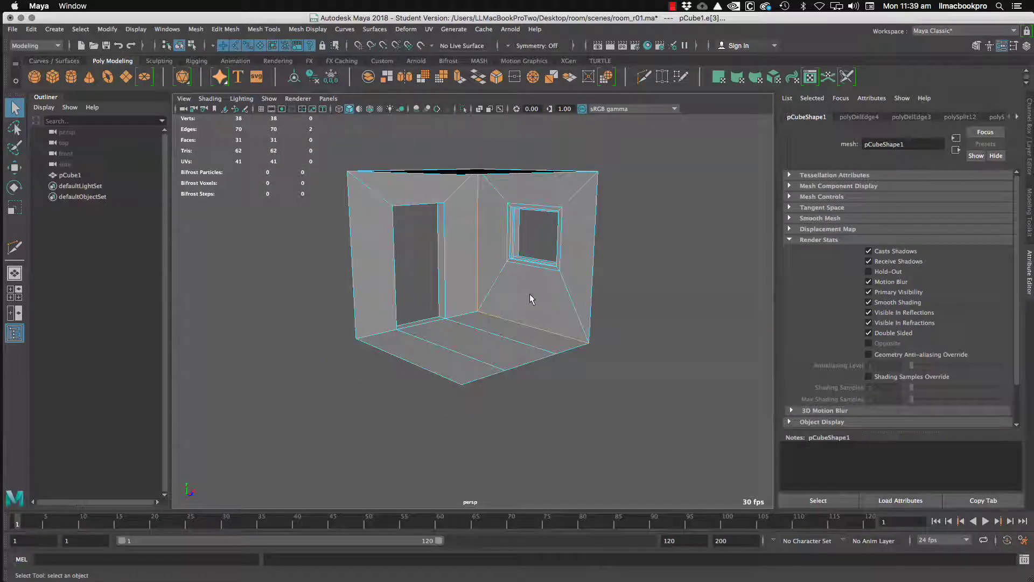
mouse_move(529, 293)
left_mouse_down("alt")
mouse_move(504, 292)
mouse_move(512, 287)
left_mouse_up("alt")
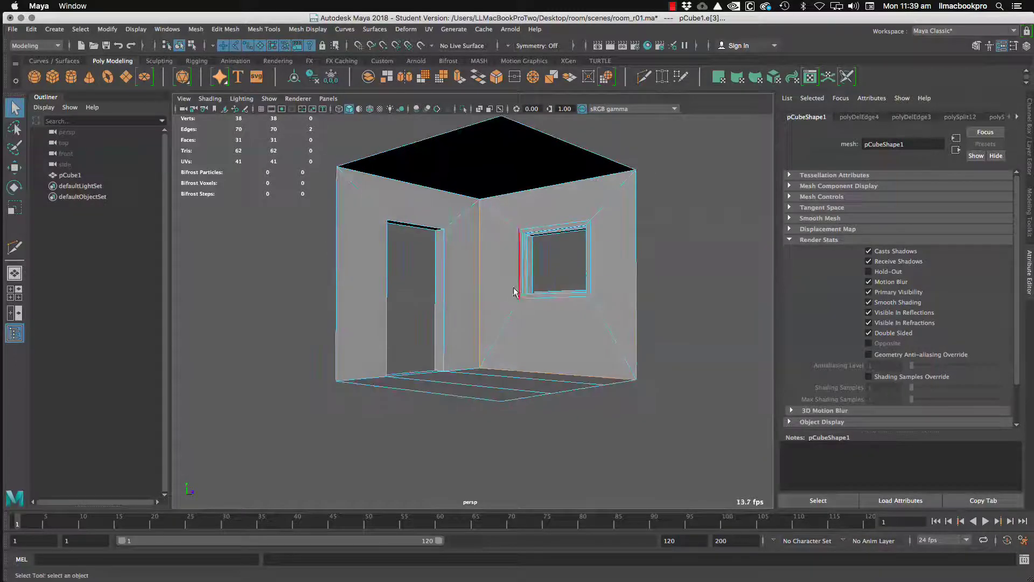
scroll(512, 288, "up", 3)
middle_click_drag(509, 284, 515, 291, "alt")
left_click_drag(515, 291, 542, 326, "alt")
scroll(530, 326, "up", 2)
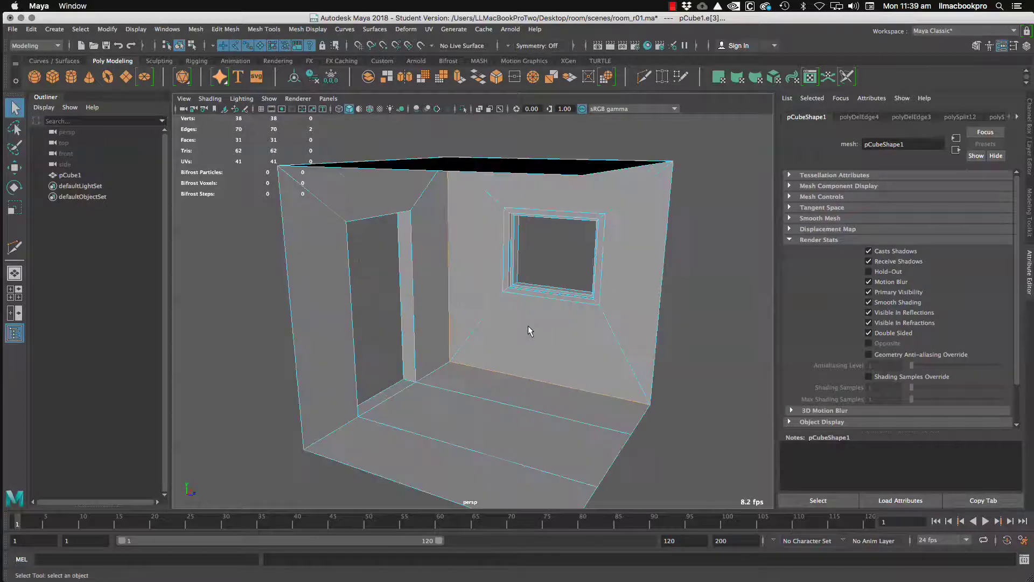
middle_click_drag(529, 325, 555, 318, "alt")
scroll(548, 317, "up", 2)
left_click_drag(549, 318, 515, 297, "alt")
middle_click_drag(515, 297, 504, 304, "alt")
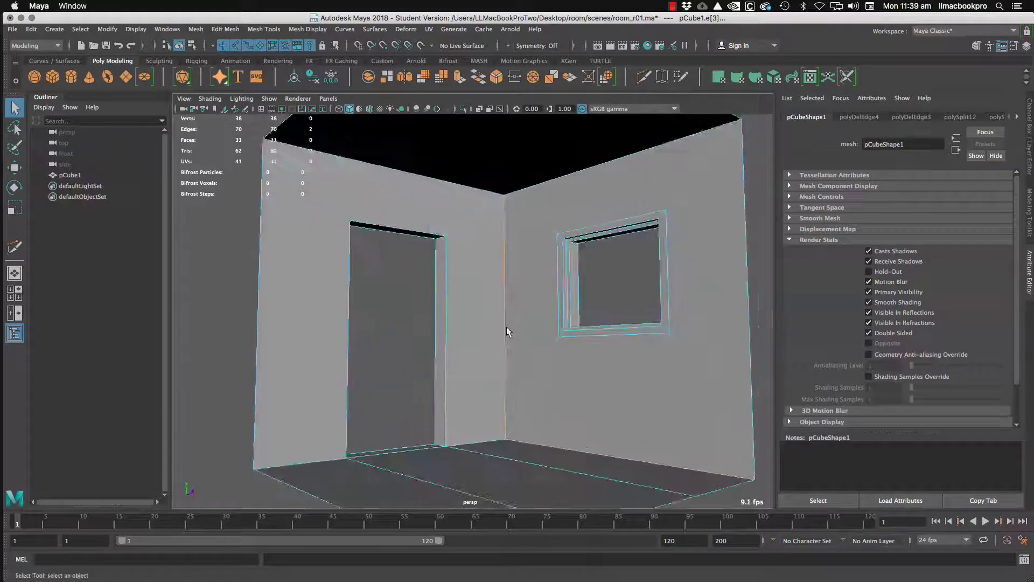
left_click_drag(504, 304, 520, 321, "alt")
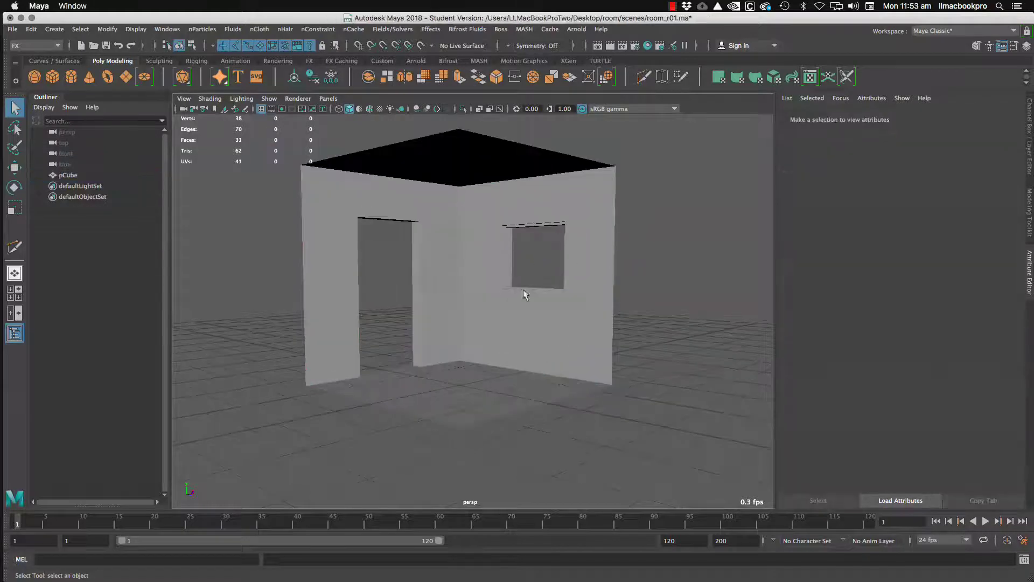
Step: Select the room mesh, frame it in the view and rename it room_geo
left_click(523, 289)
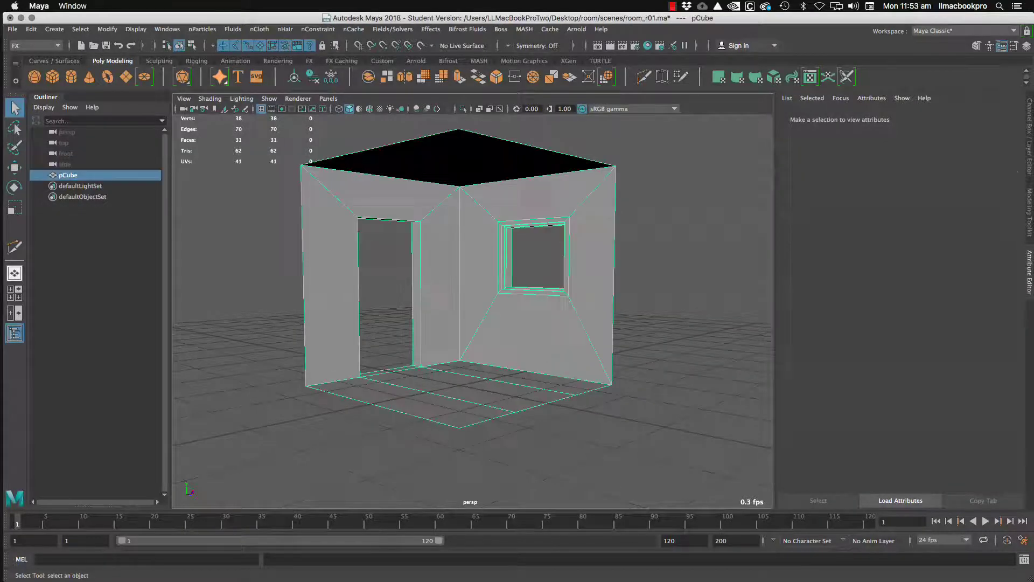
key("f")
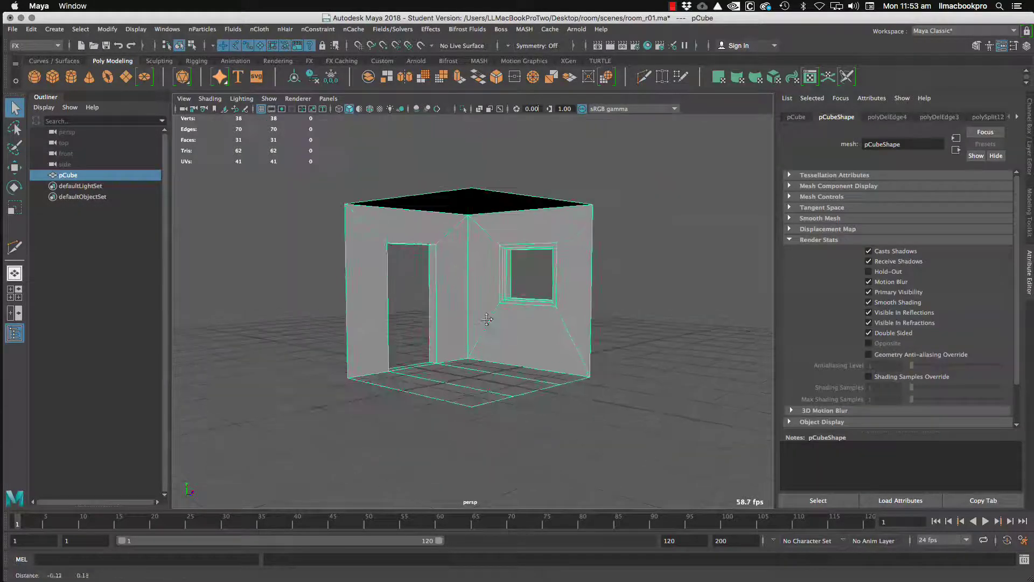
double_click(86, 175)
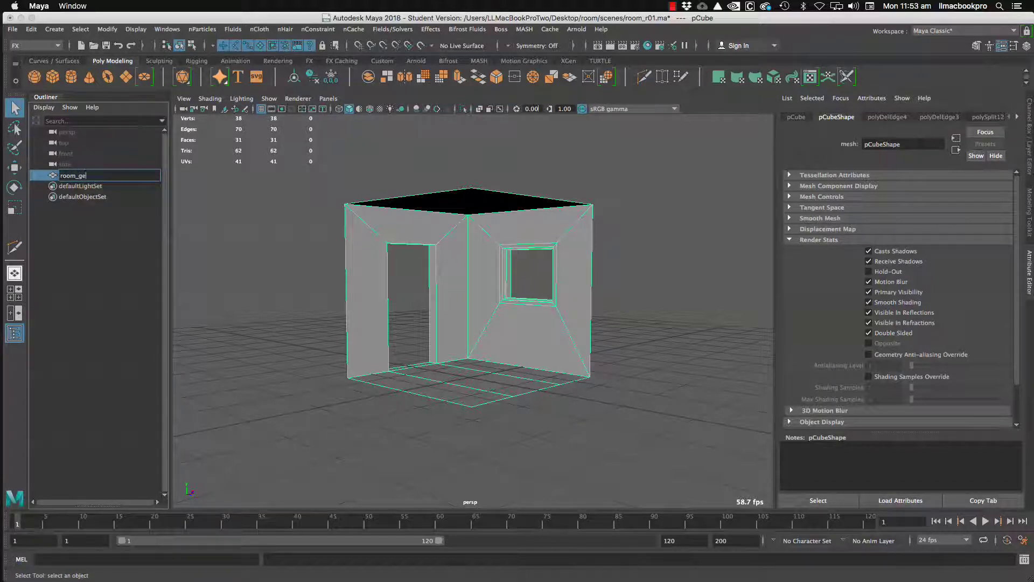
key("Return")
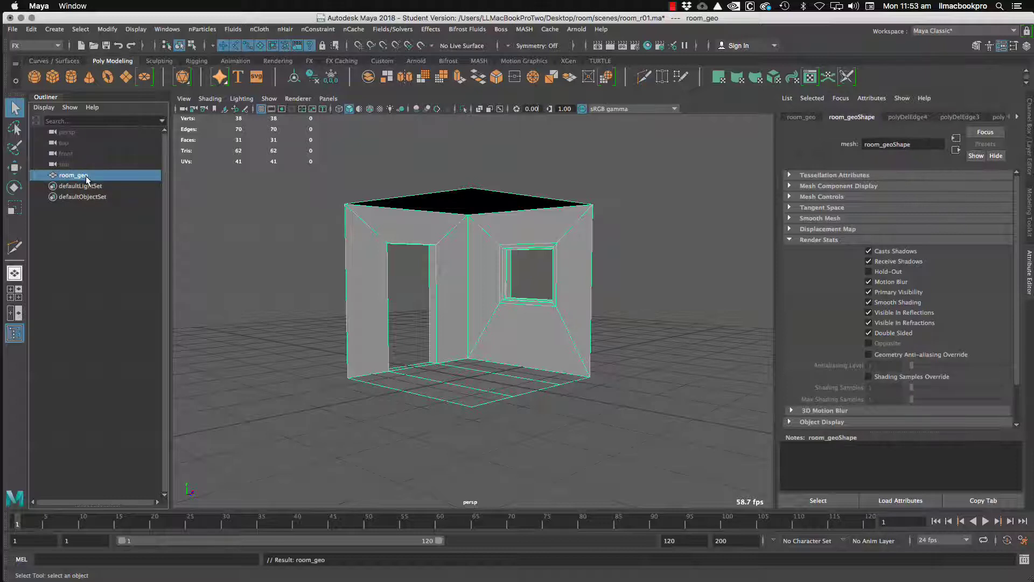
Step: Display room_geo's channels in the Channel Box and examine its construction history inputs down to polyCube1
left_click(591, 250)
scroll(590, 250, "down", 3)
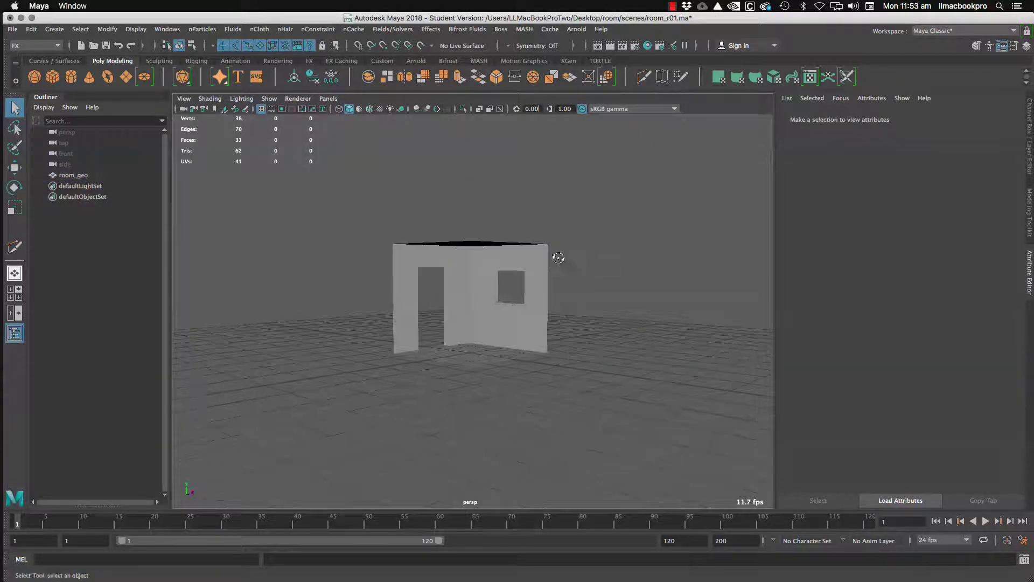
left_click_drag(557, 257, 512, 259, "alt")
left_click(512, 259)
key("ctrl+a")
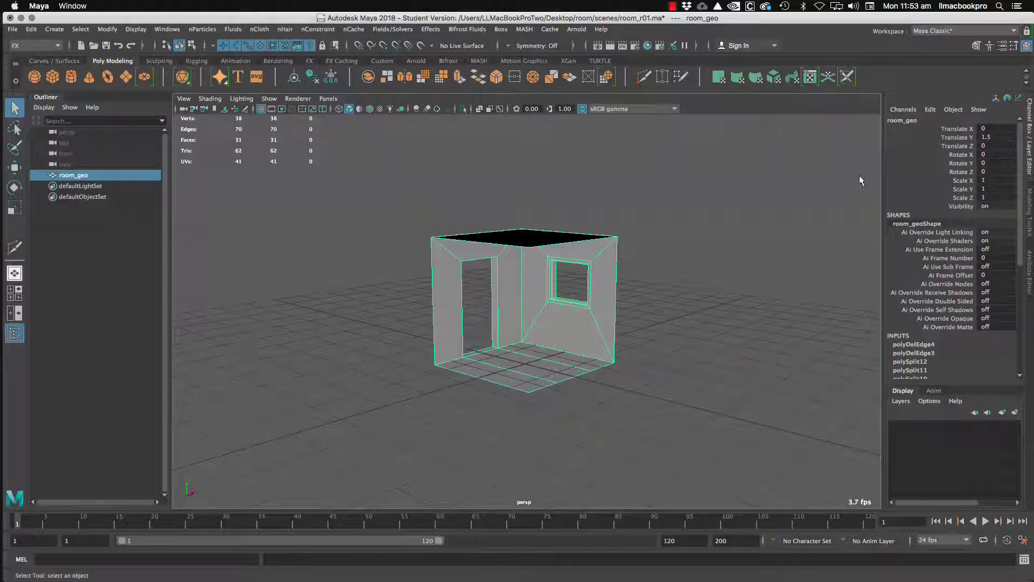
left_click_drag(703, 224, 569, 235, "alt")
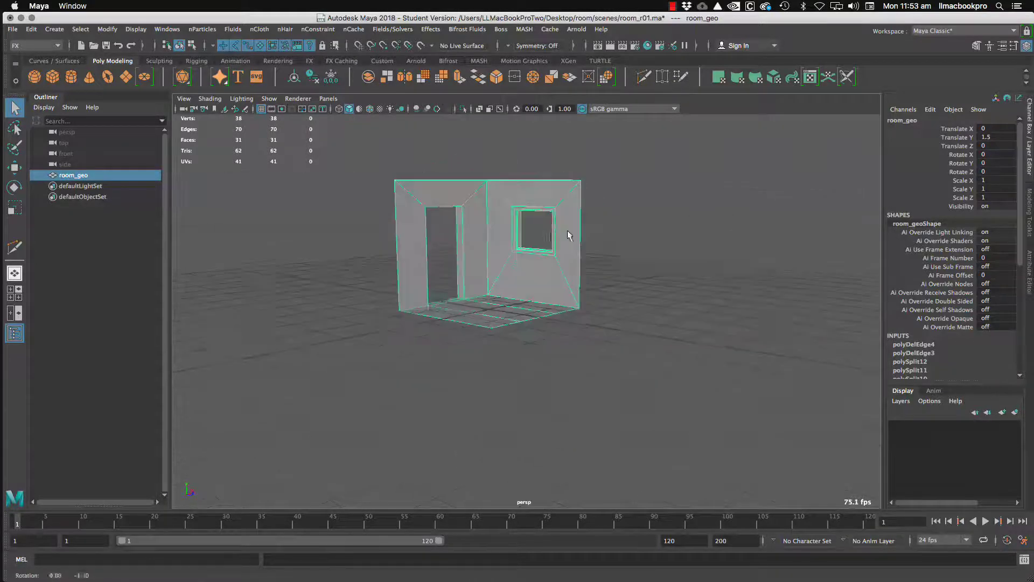
right_click_drag(568, 231, 567, 277, "alt")
middle_click_drag(567, 276, 565, 328, "alt")
left_click_drag(566, 329, 526, 295, "alt")
scroll(953, 243, "down", 5)
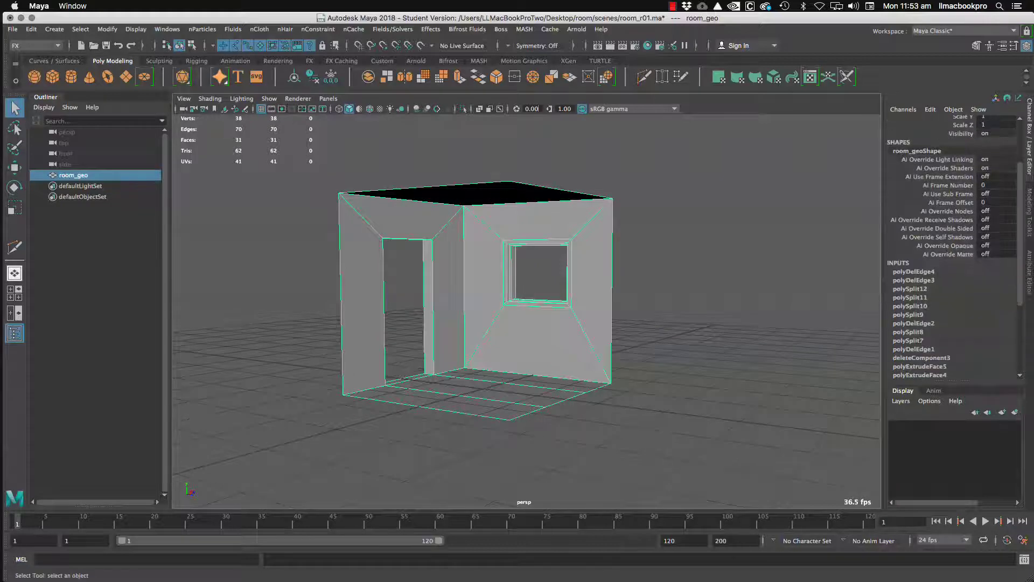
scroll(953, 243, "up", 4)
scroll(982, 163, "down", 5)
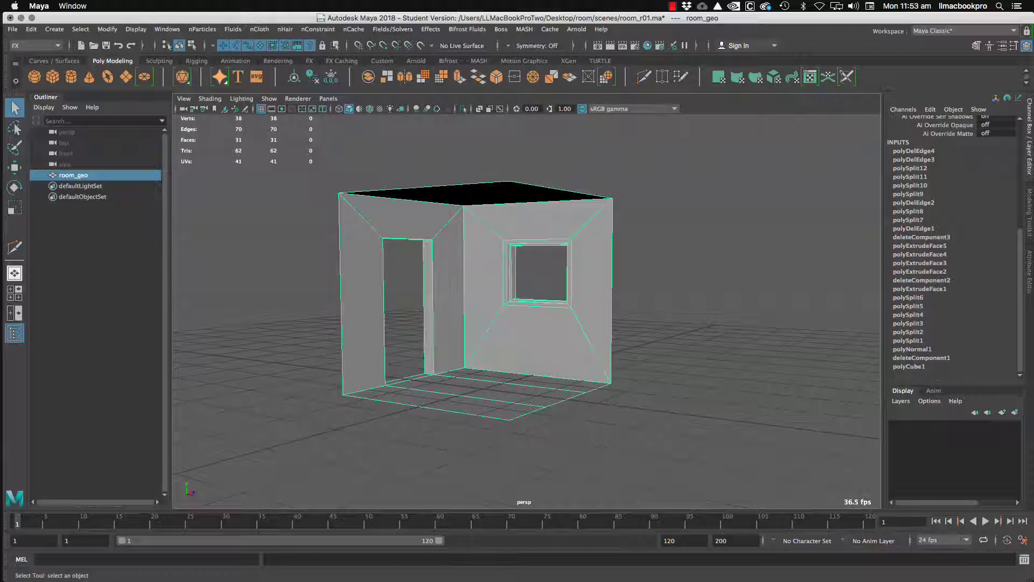
Step: Examine room_geo's transform channels and its list of construction history inputs in the Channel Box
scroll(954, 242, "up", 5)
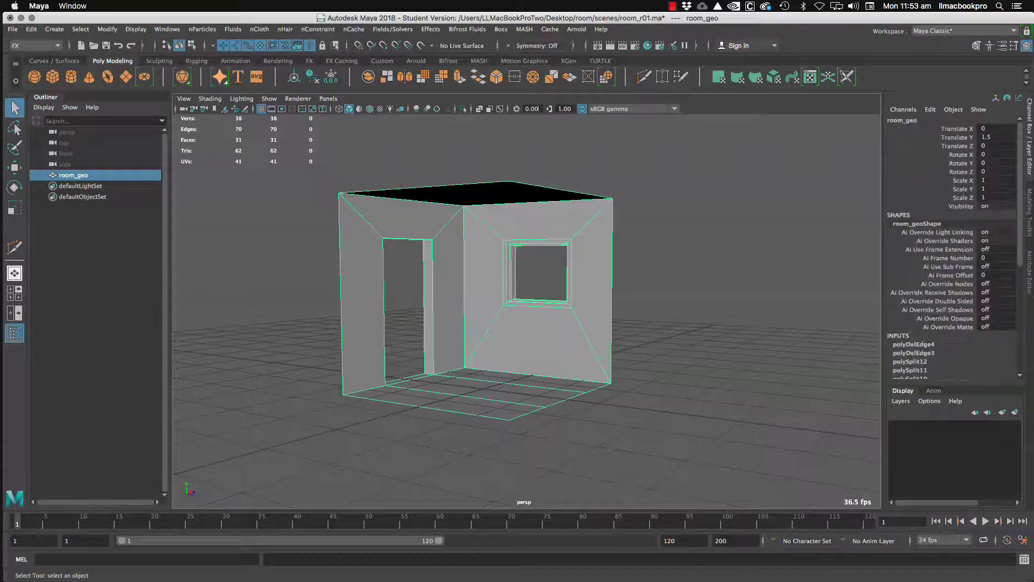
scroll(954, 242, "down", 3)
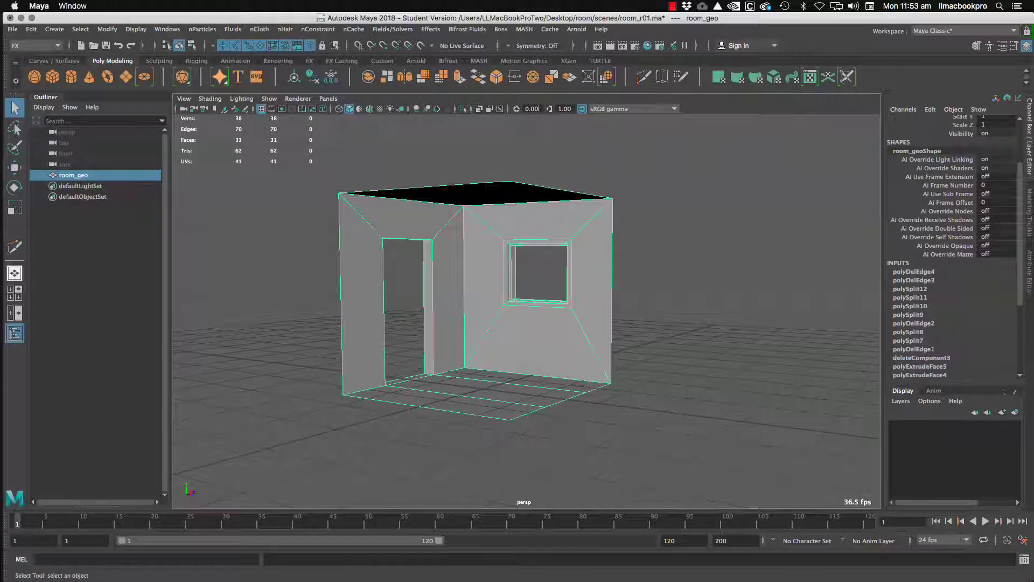
scroll(971, 327, "up", 3)
scroll(971, 327, "down", 3)
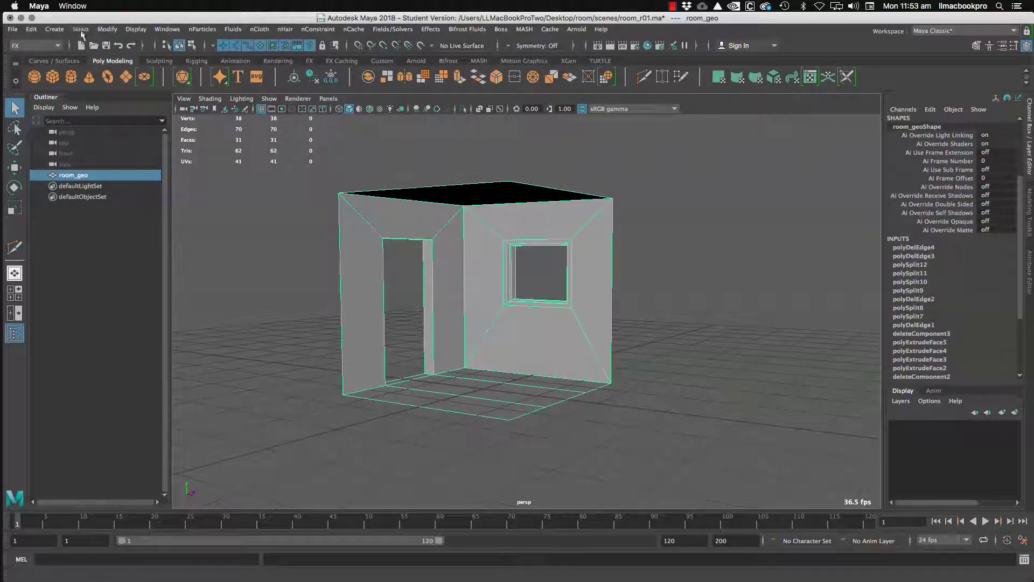
left_click(107, 29)
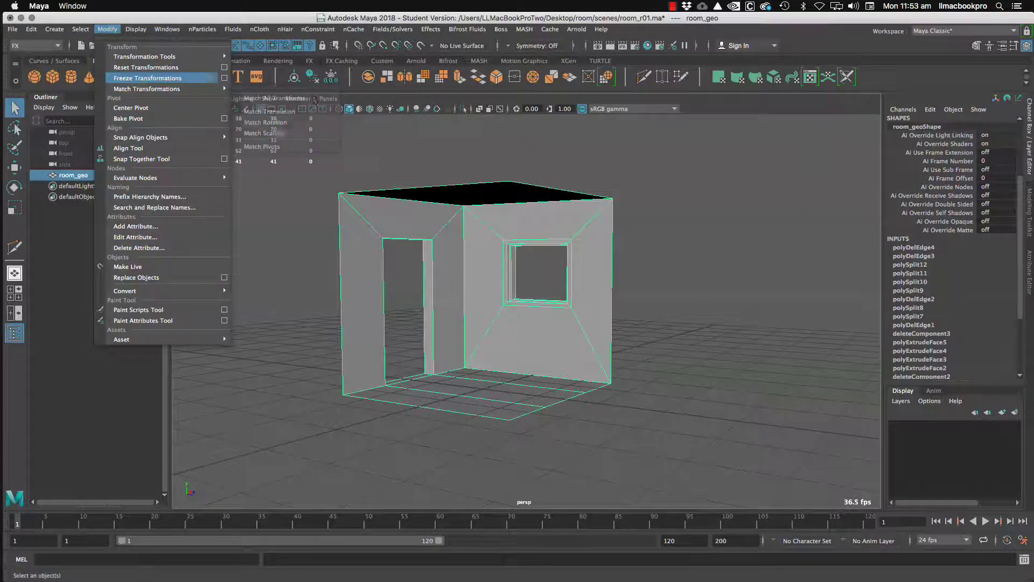
left_click(963, 291)
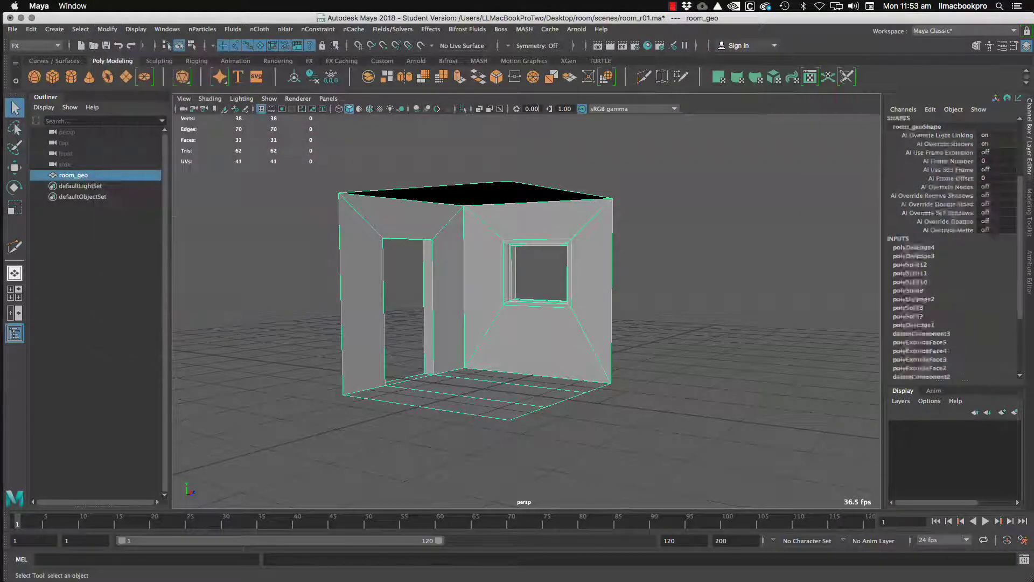
scroll(963, 292, "up", 3)
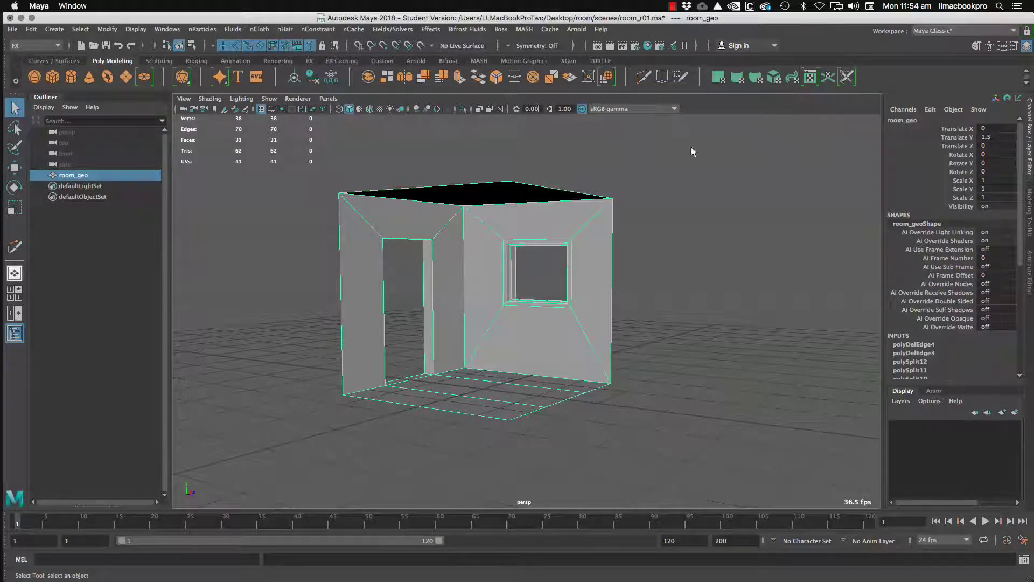
Step: Freeze room_geo's translate, rotate and scale transformations using the default Freeze Transformations settings
left_click(135, 29)
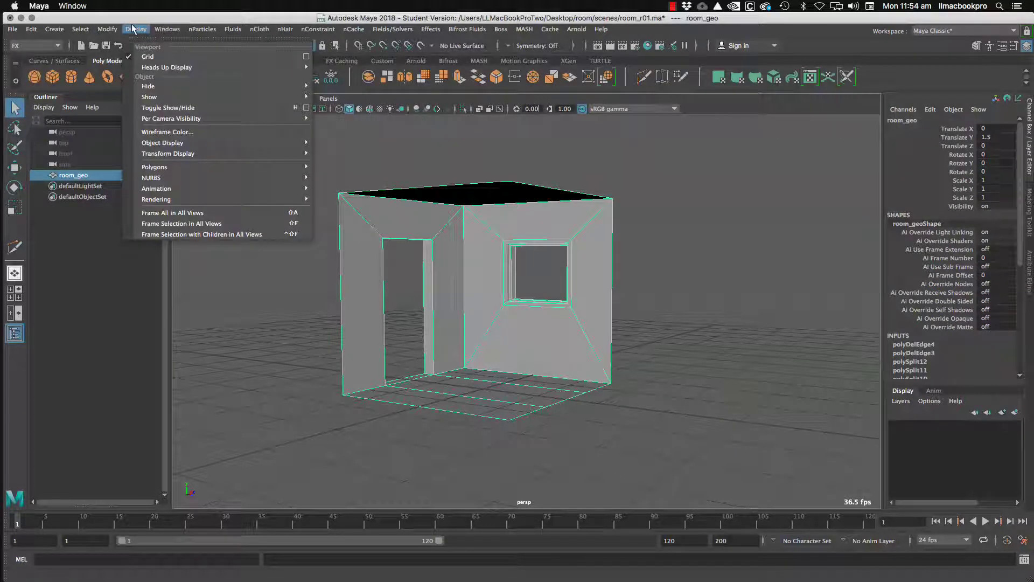
mouse_move(107, 29)
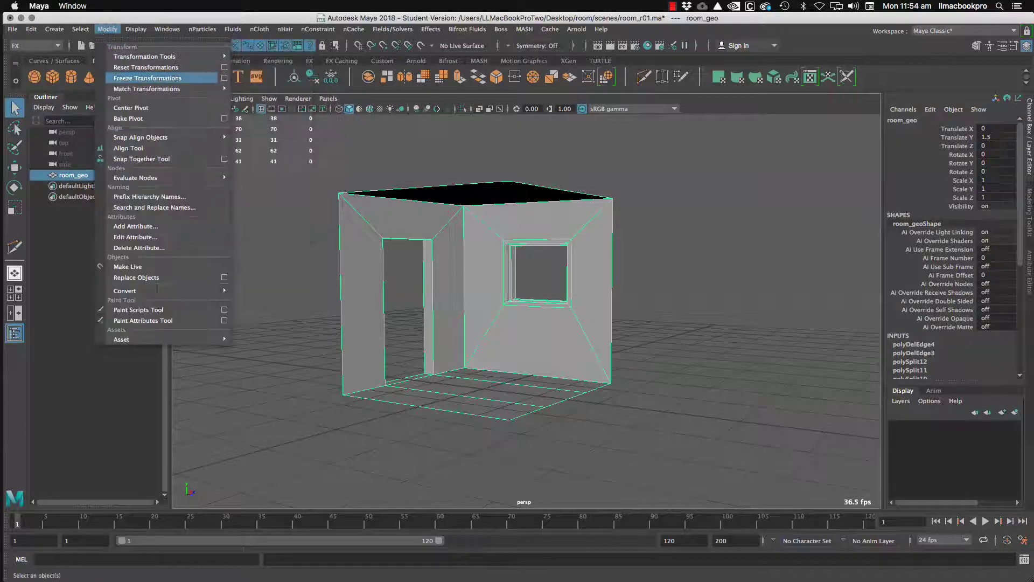
left_click(224, 77)
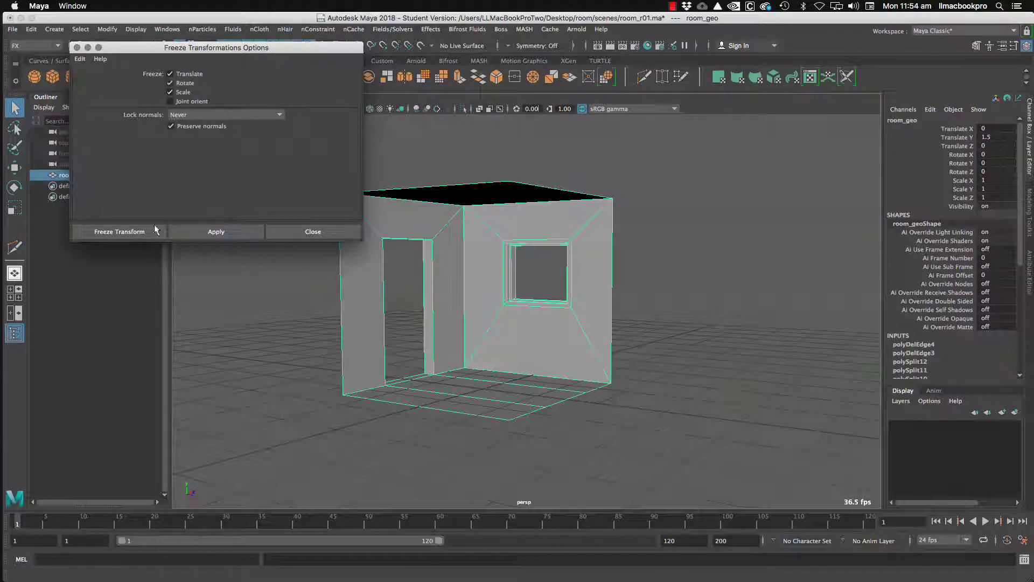
left_click(79, 59)
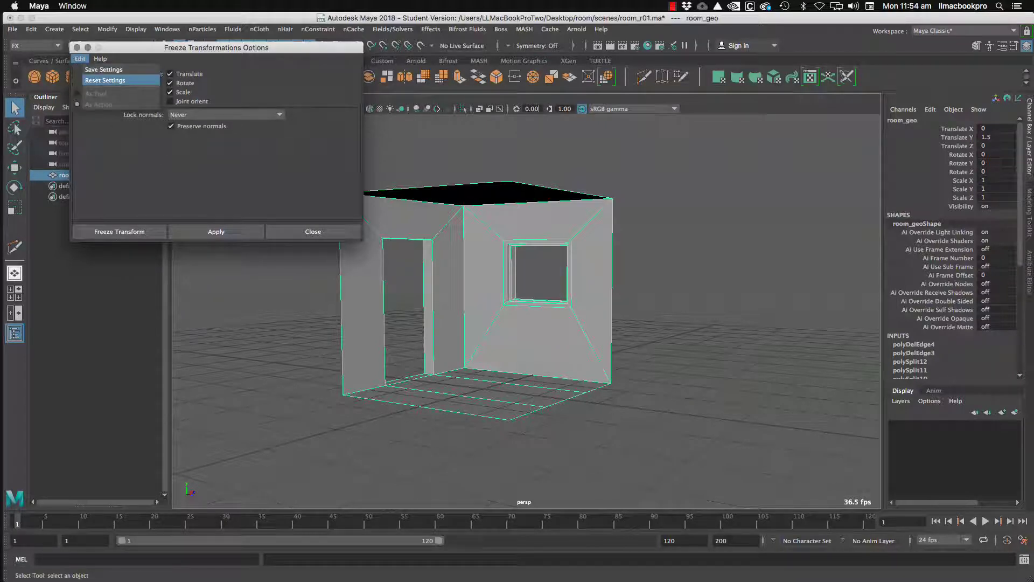
left_click(143, 82)
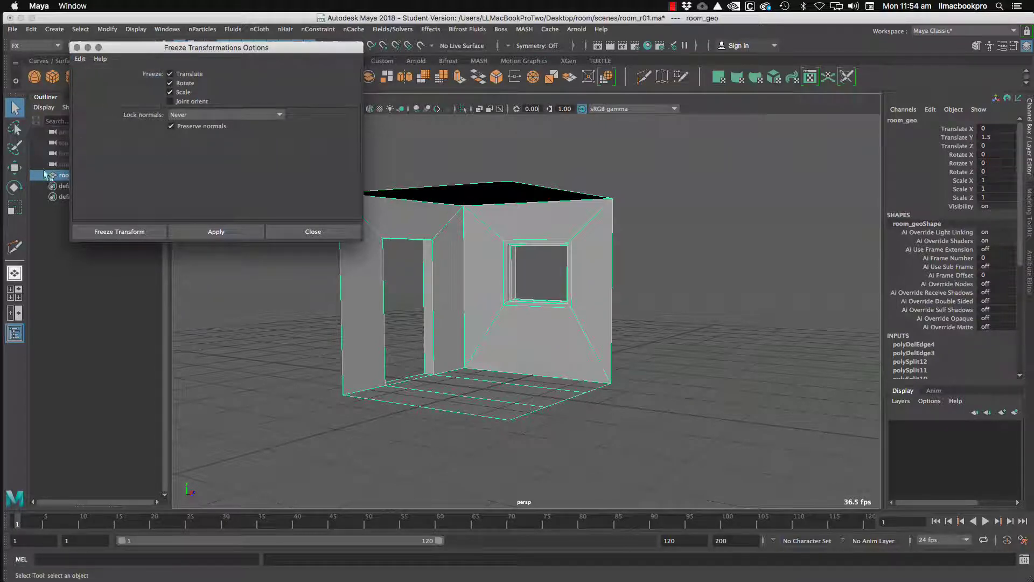
left_click(128, 234)
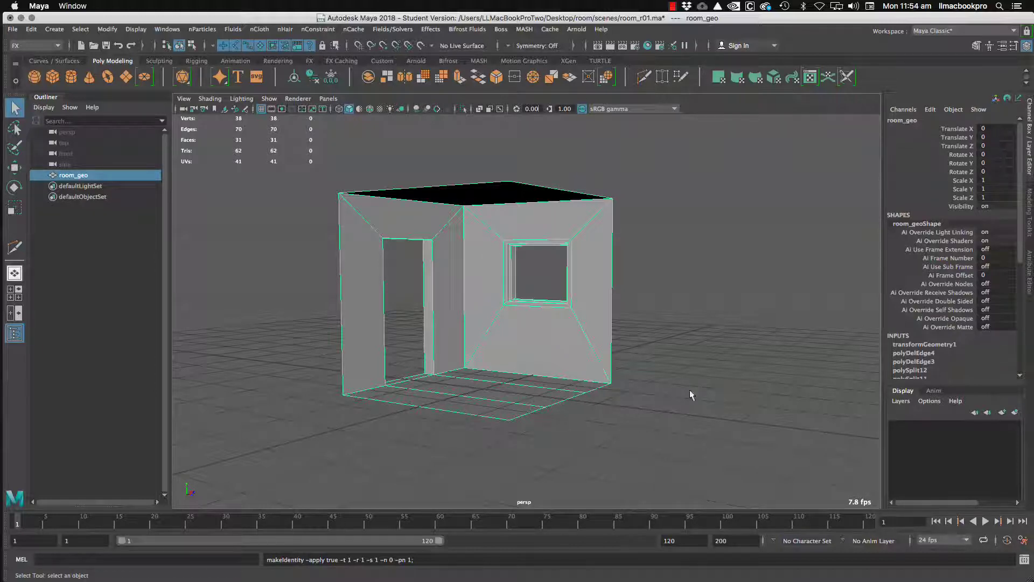
Step: Check room_geo's remaining history inputs and delete the construction history from the mesh
scroll(898, 186, "down", 8)
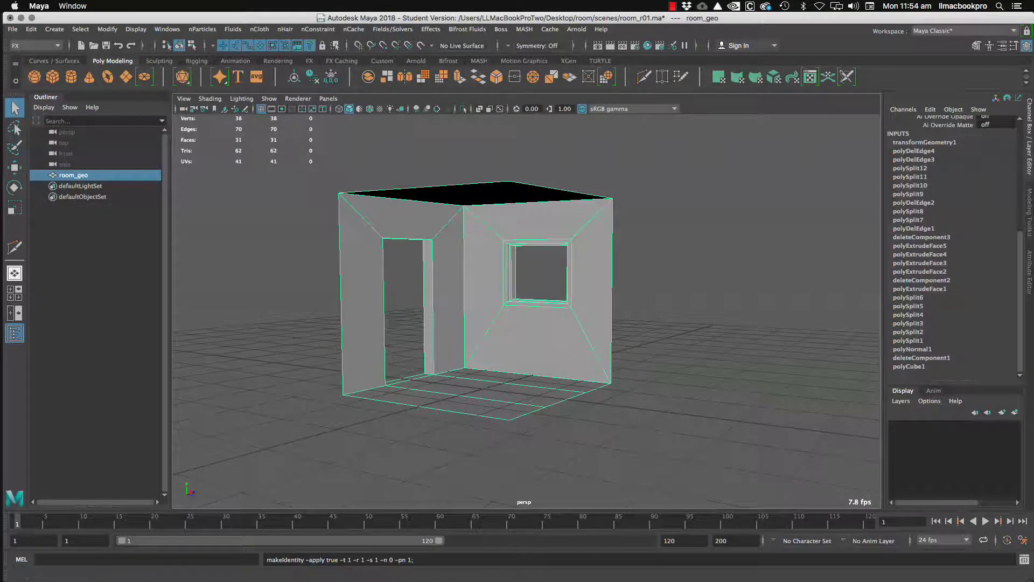
left_click(12, 29)
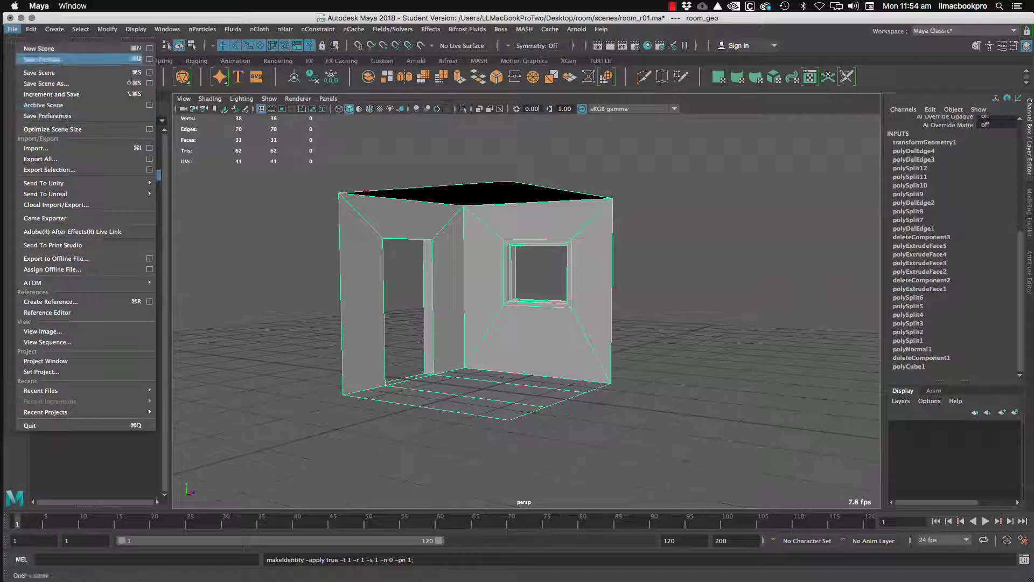
mouse_move(31, 29)
mouse_move(81, 156)
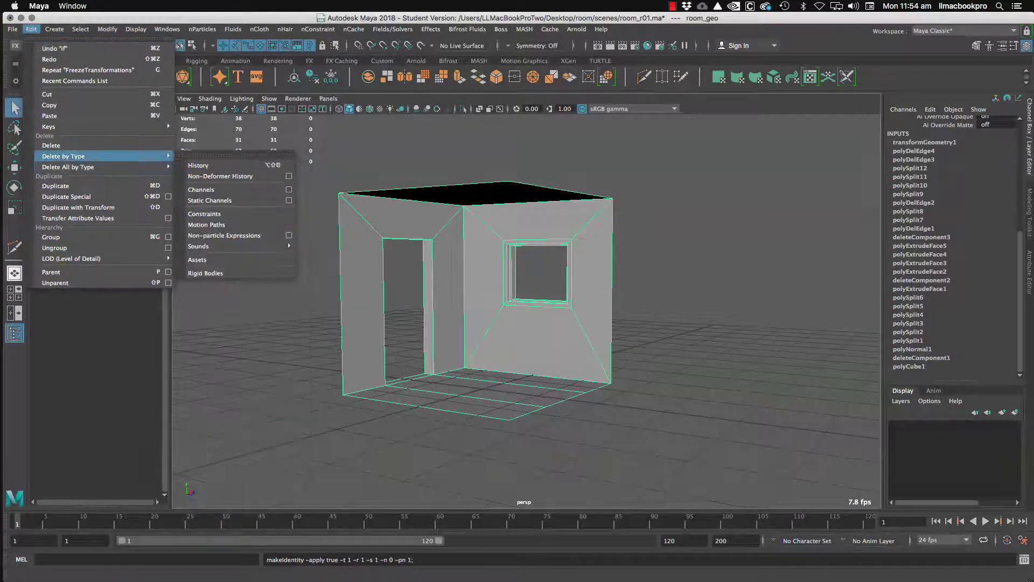
left_click(210, 165)
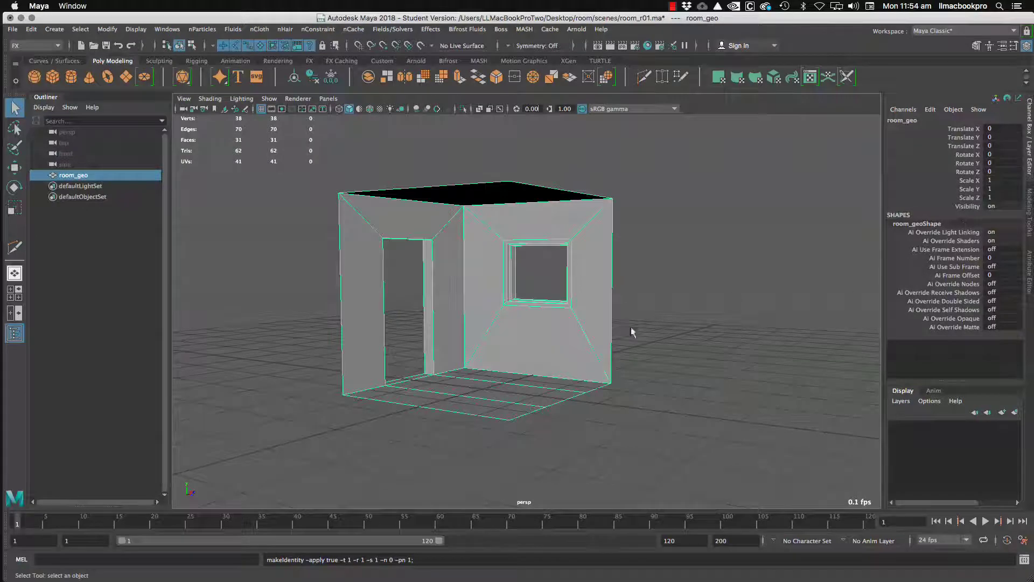
Step: Inspect the cleaned-up room from several angles, clearing the selection and reselecting room_geo
left_click_drag(528, 293, 515, 345, "alt")
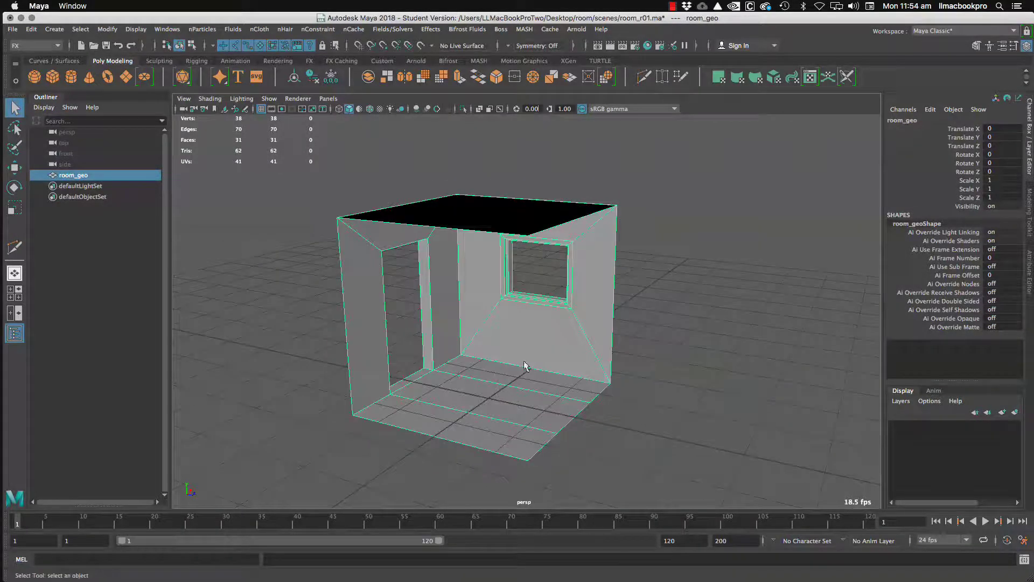
right_click_drag(452, 225, 585, 181)
left_click(586, 180)
scroll(595, 224, "down", 3)
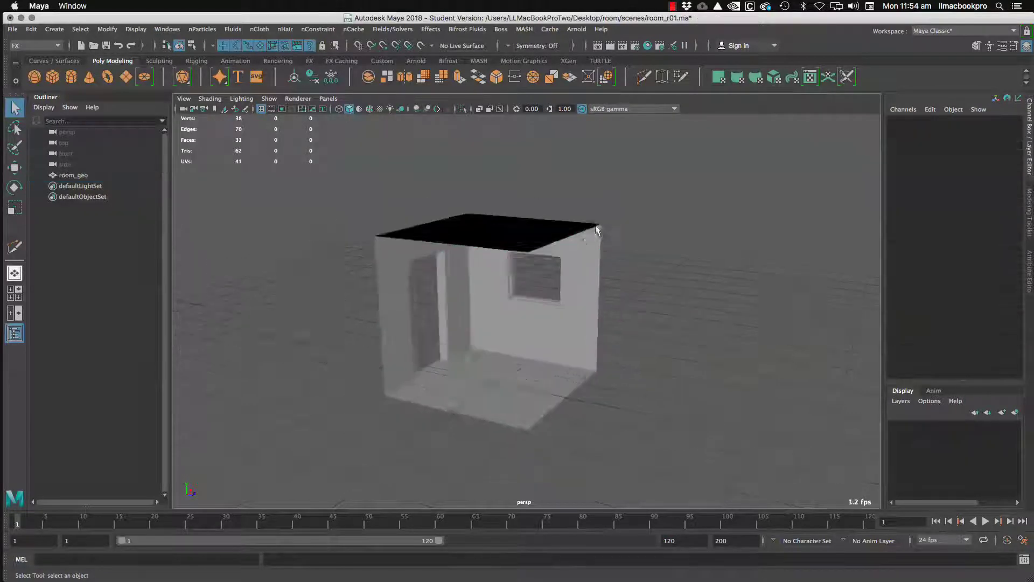
left_click_drag(556, 219, 512, 229, "alt")
left_click(524, 221)
scroll(526, 221, "up", 3)
scroll(515, 235, "up", 2)
middle_click_drag(515, 235, 540, 282, "alt")
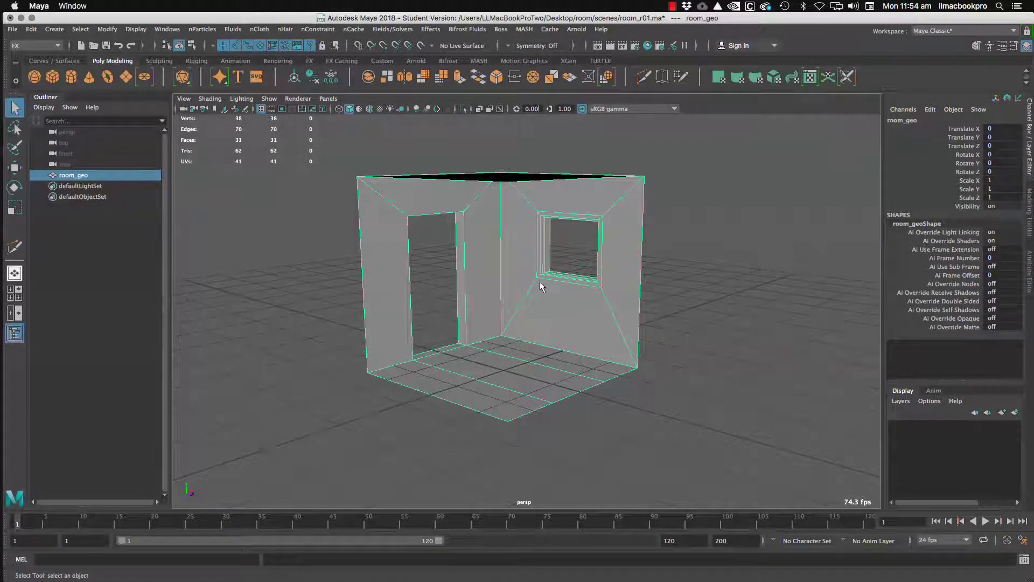
mouse_move(540, 284)
left_mouse_down("alt")
mouse_move(524, 282)
mouse_move(526, 297)
left_mouse_up("alt")
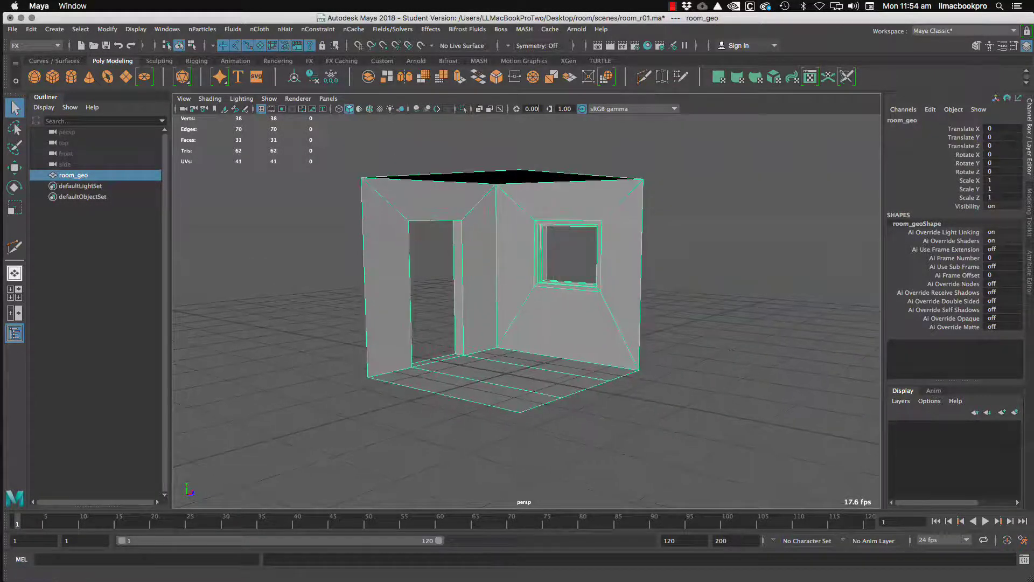
Step: Export the selected mesh as a Maya ASCII file named room_geo into the project's assets folder
left_click(12, 29)
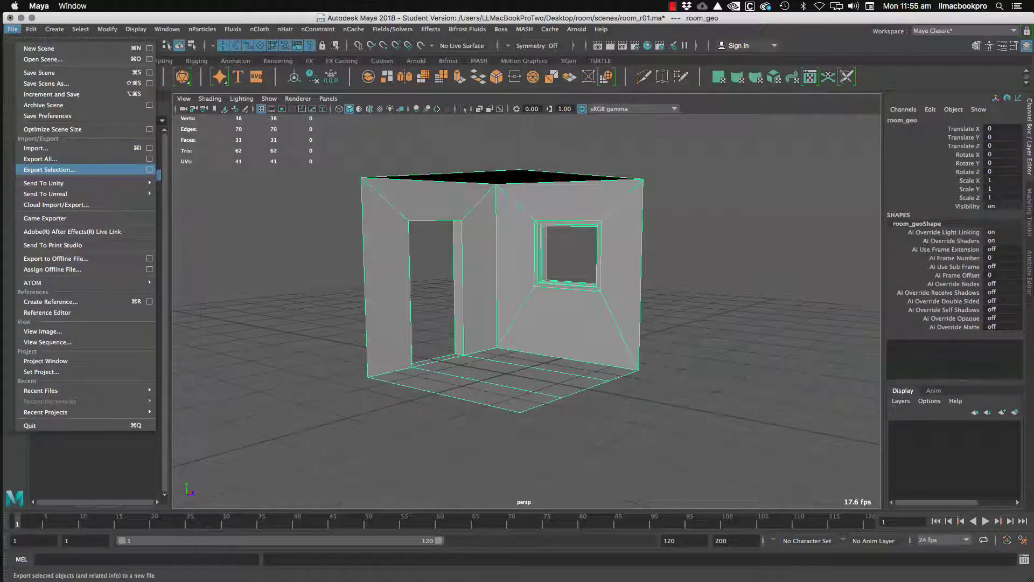
left_click(49, 169)
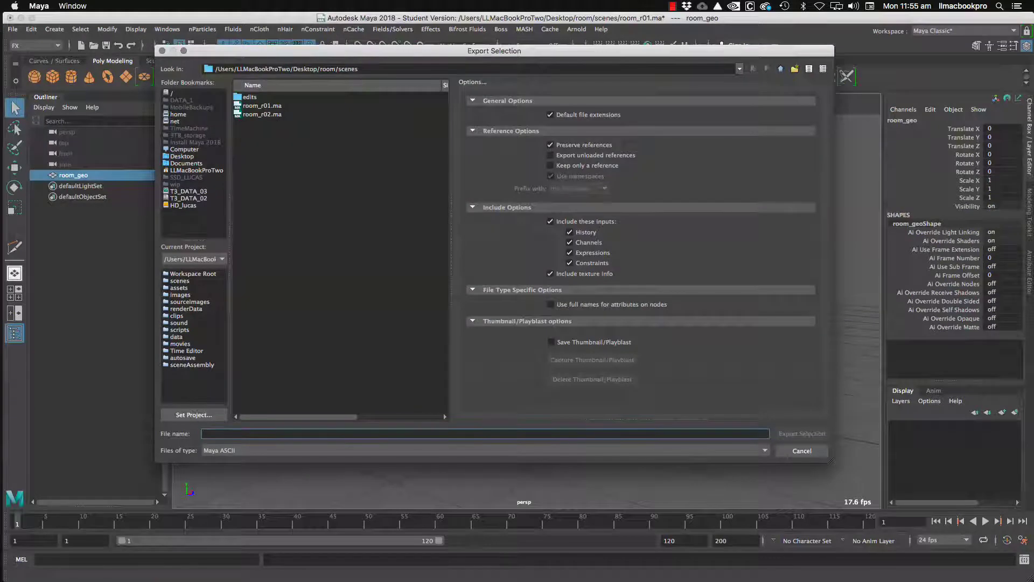
left_click(780, 68)
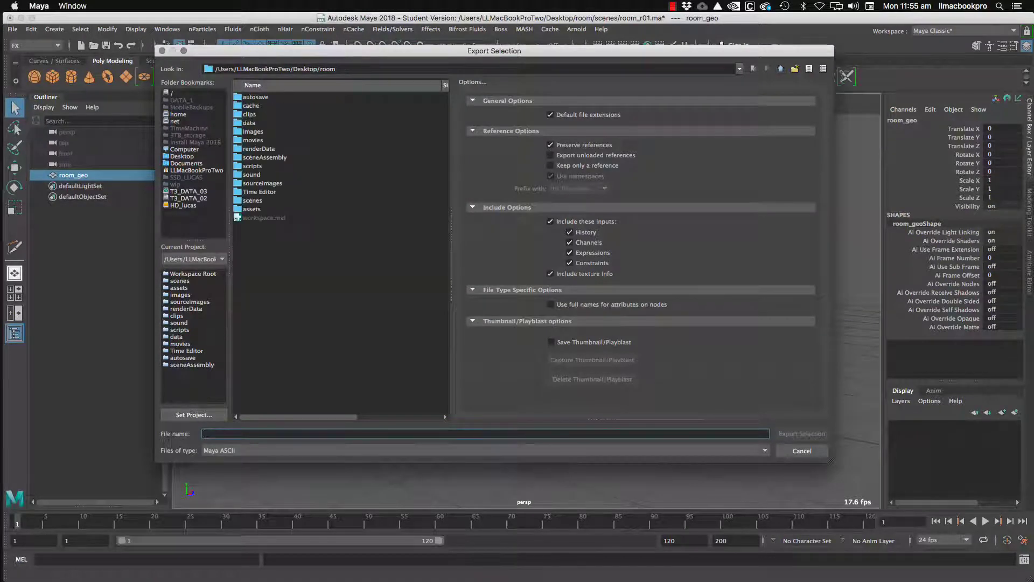
double_click(252, 209)
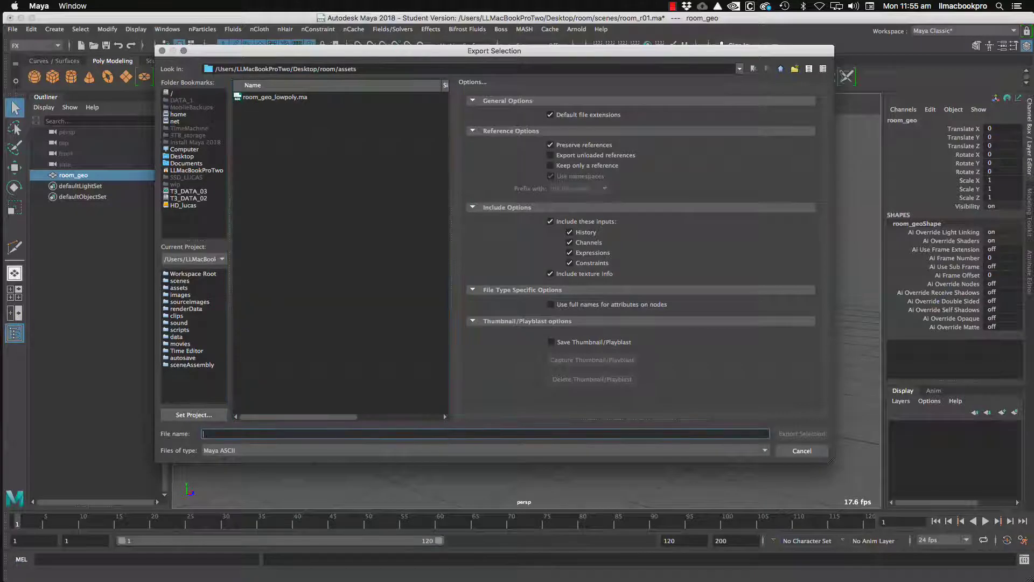
type("room")
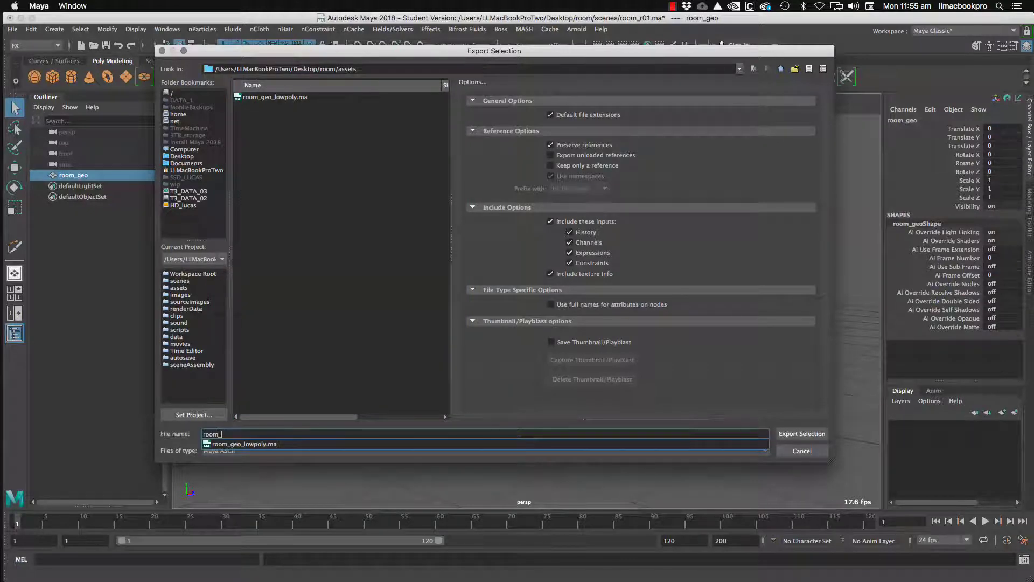
type("_geo")
left_click(801, 434)
left_click(801, 434)
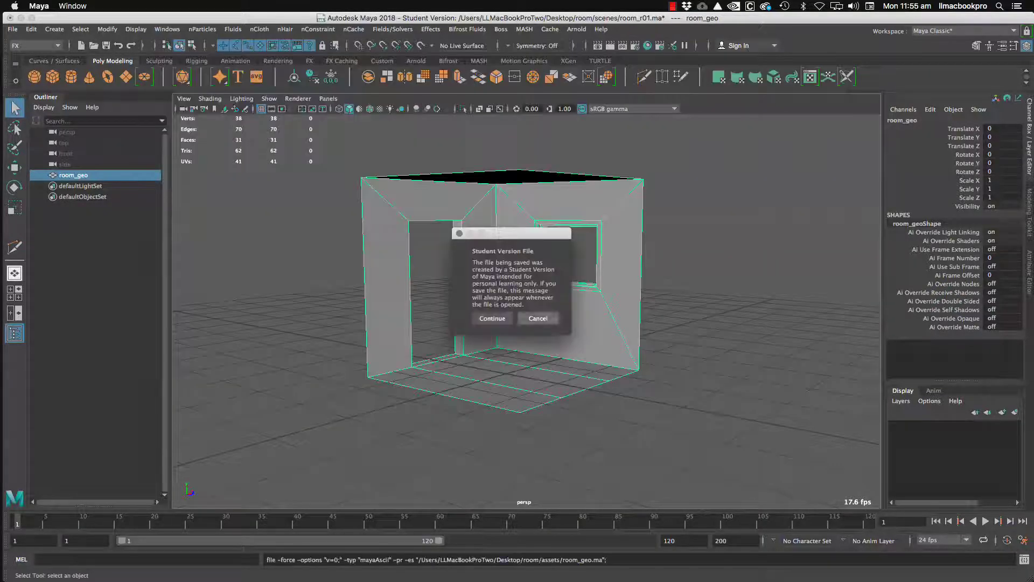
left_click(493, 318)
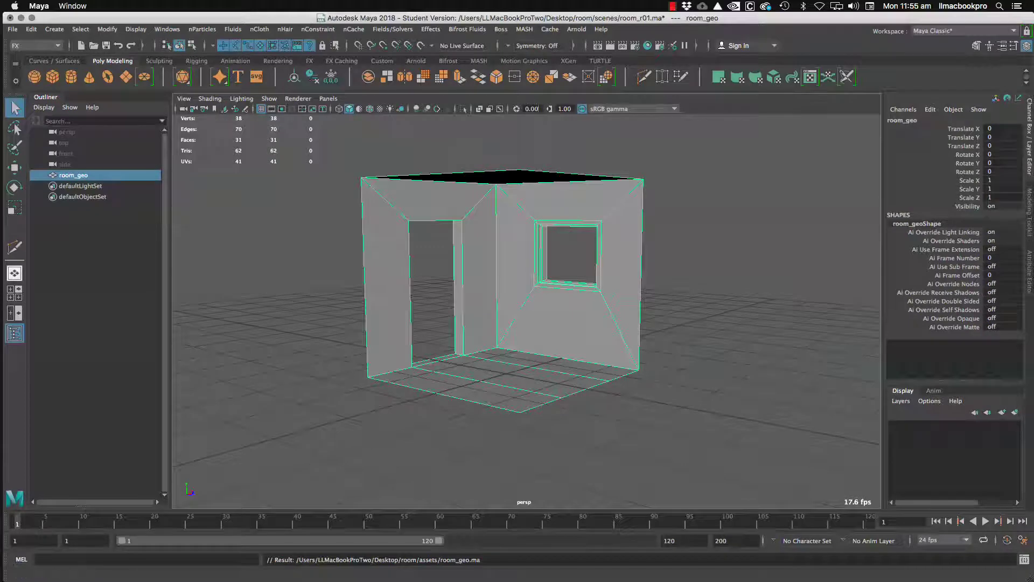
Step: Select the room mesh and delete it from the current scene
scroll(474, 264, "down", 5)
left_click_drag(473, 263, 381, 262, "alt")
right_click_drag(380, 258, 410, 210)
left_click(392, 224)
left_click(401, 235)
key("Delete")
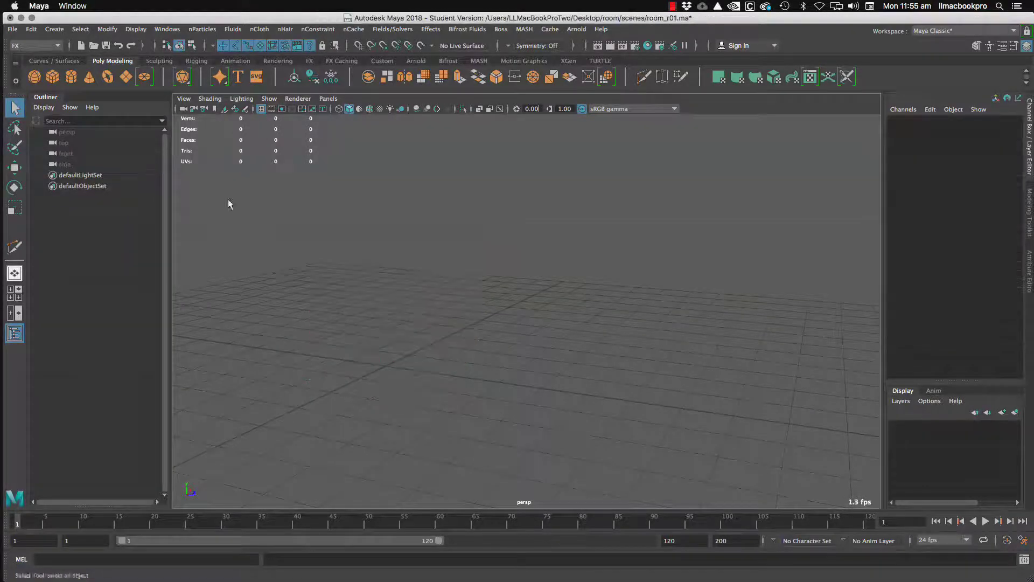
Step: Create a new empty scene without saving the changes to room_r01.ma
left_click(11, 29)
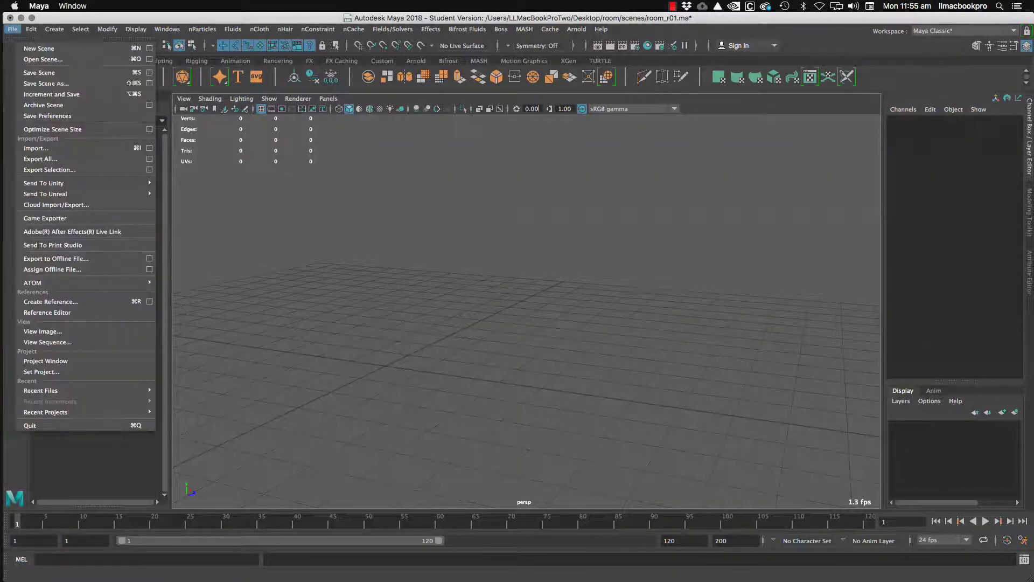
left_click(330, 203)
left_click(12, 31)
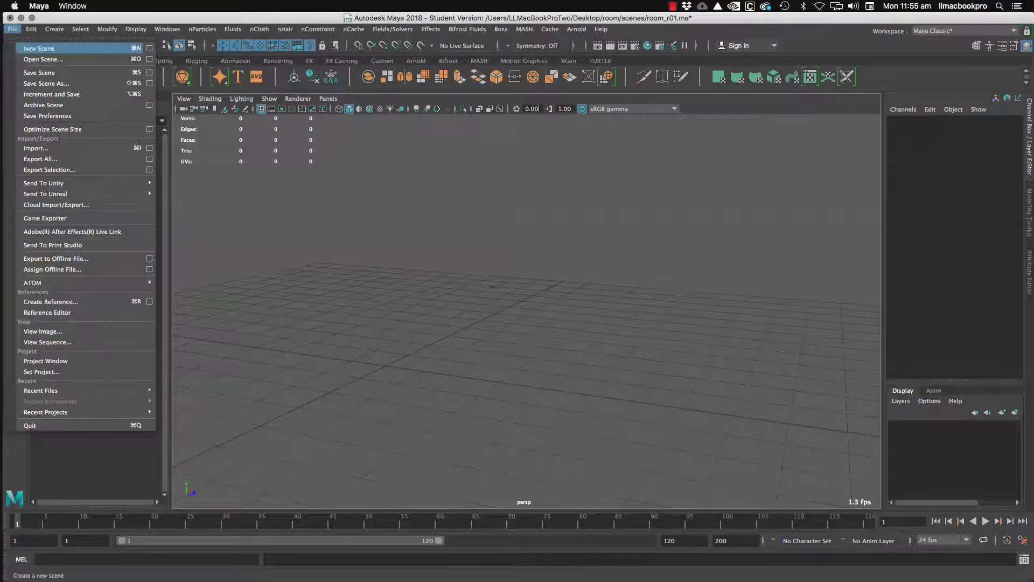
left_click(39, 48)
left_click(514, 300)
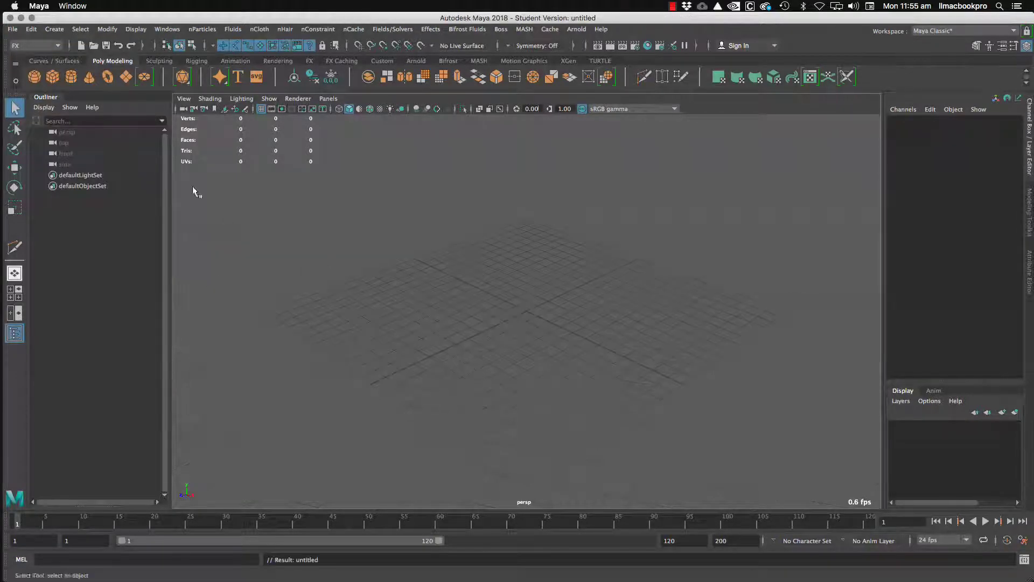
Step: Import room_geo.ma from the project's assets folder, accepting the student version notice, and bring the room into view
left_click(12, 29)
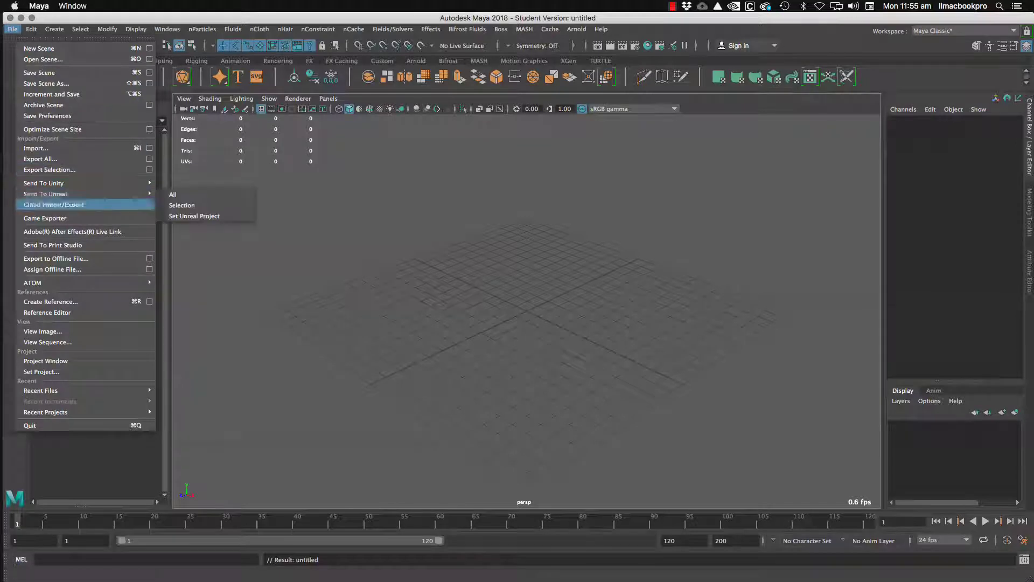
left_click(43, 148)
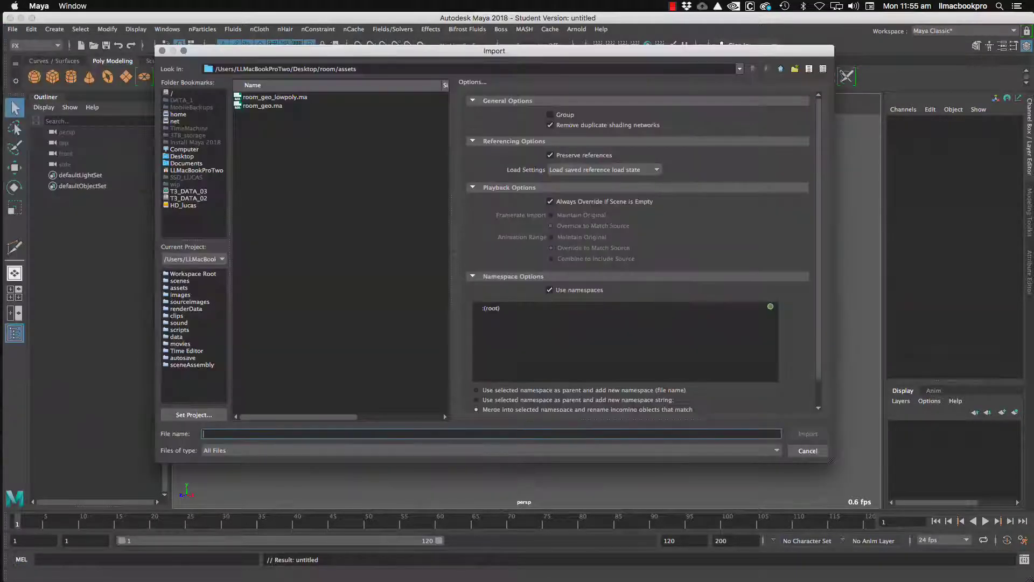
left_click(263, 105)
left_click(808, 434)
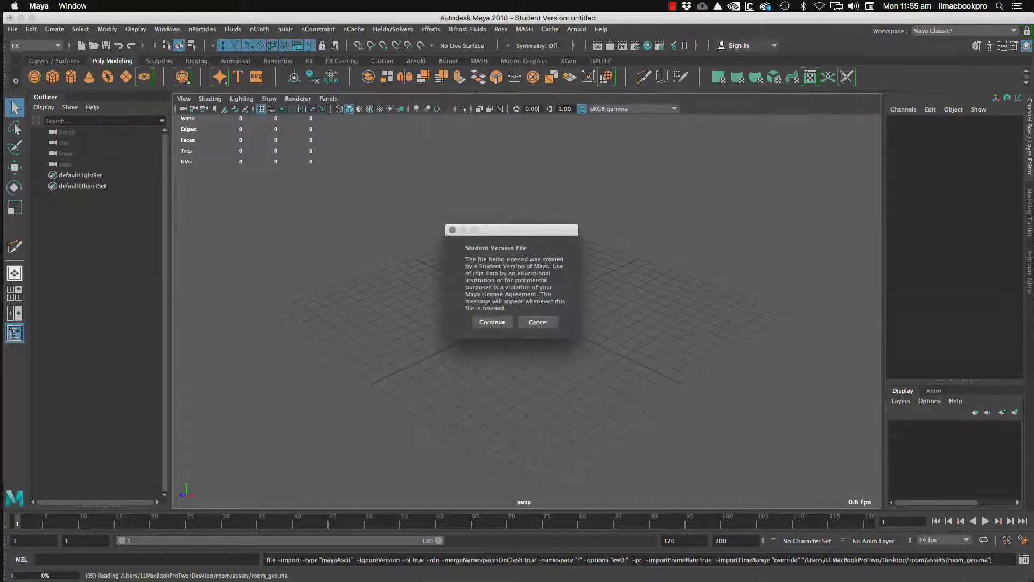
left_click(491, 322)
scroll(502, 334, "down", 10)
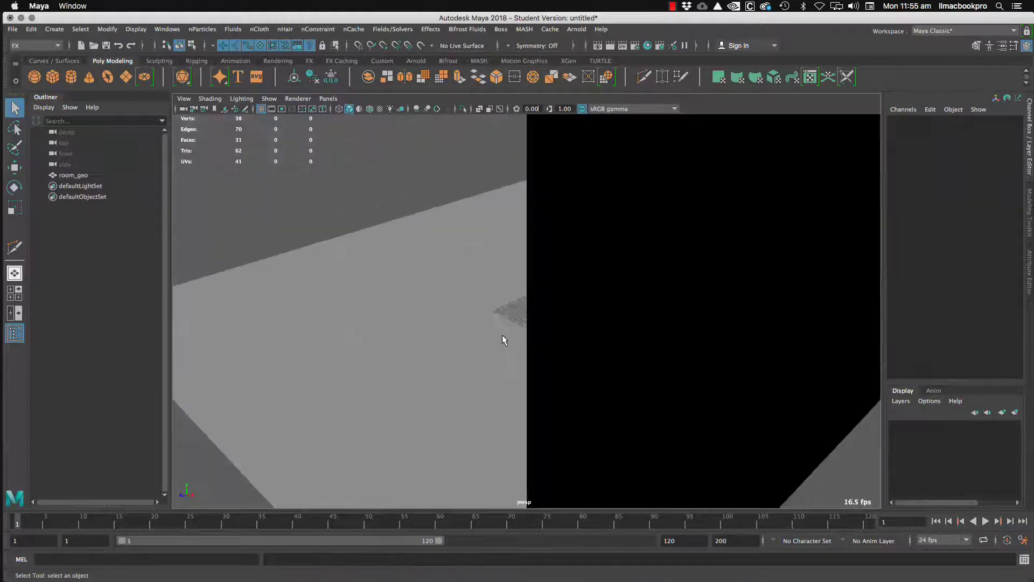
Step: Move the imported room along the Z axis to a Translate Z of about -606, away from the origin
left_click_drag(502, 335, 651, 338, "alt")
scroll(589, 332, "up", 3)
middle_click_drag(628, 326, 623, 402, "alt")
scroll(623, 402, "up", 3)
key("w")
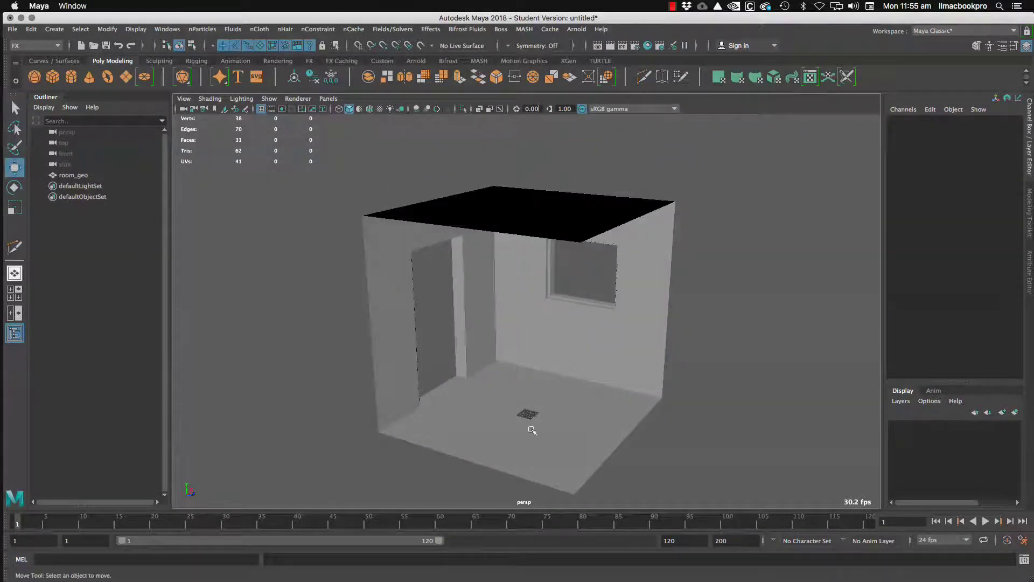
left_click(536, 429)
left_click_drag(564, 424, 642, 415)
key("f")
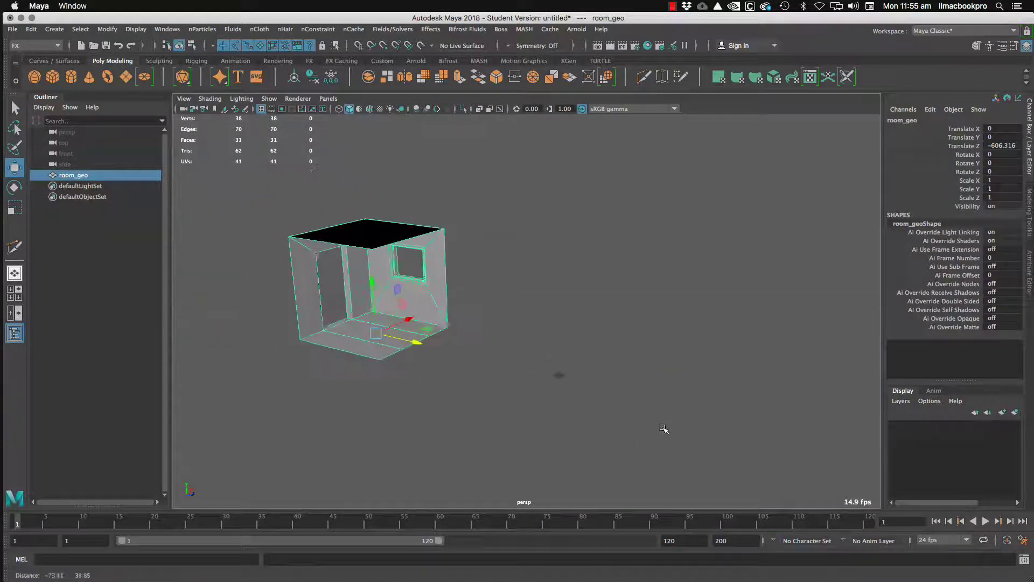
Step: Reset the Create Reference options to their default settings
left_click(12, 30)
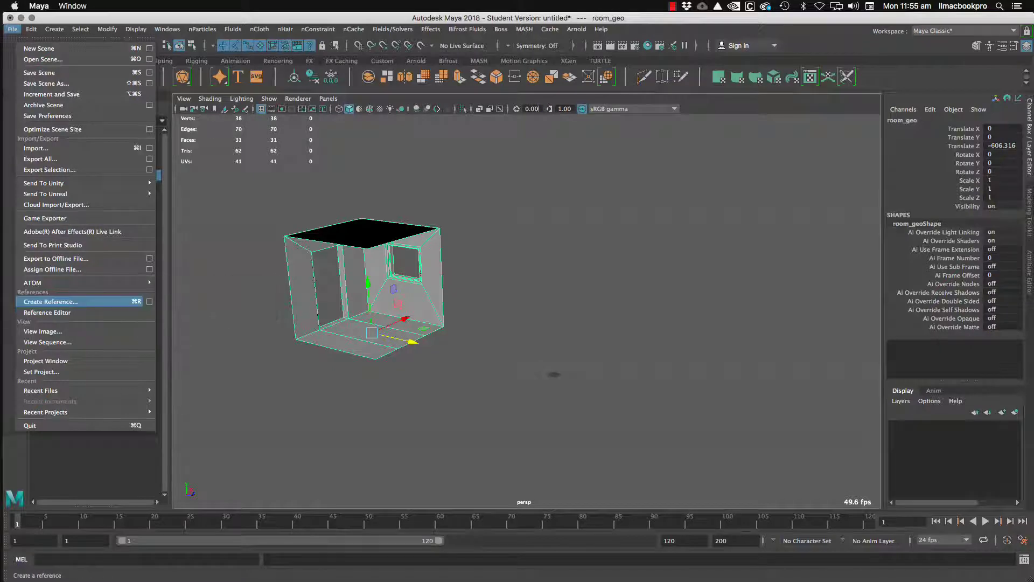
left_click(150, 301)
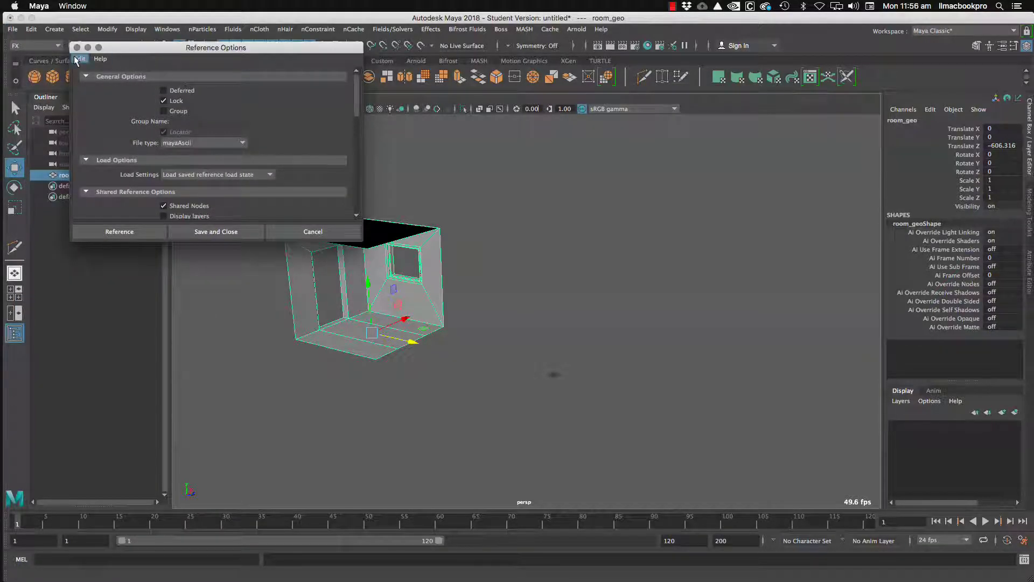
left_click(80, 58)
left_click(105, 80)
Step: Reference room_geo.ma from the project's assets folder, accepting the student version notice, and select the referenced room
left_click(646, 455)
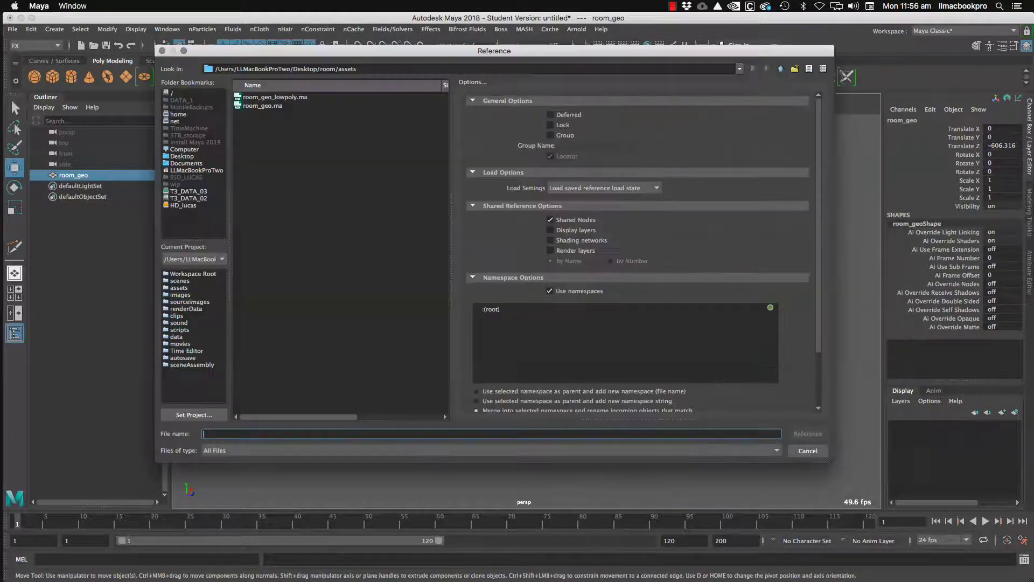
left_click(275, 96)
left_click(262, 106)
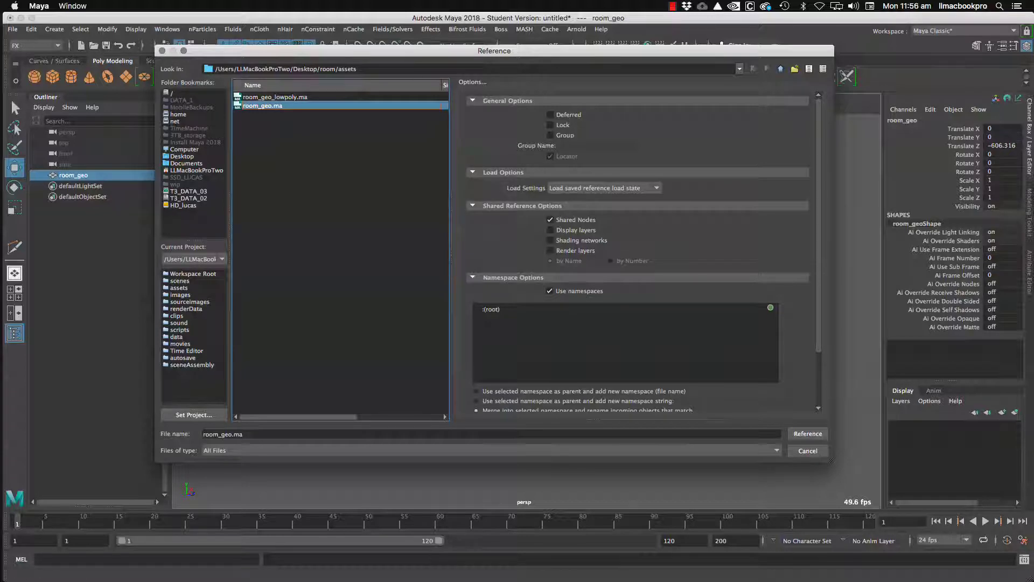
scroll(641, 248, "down", 3)
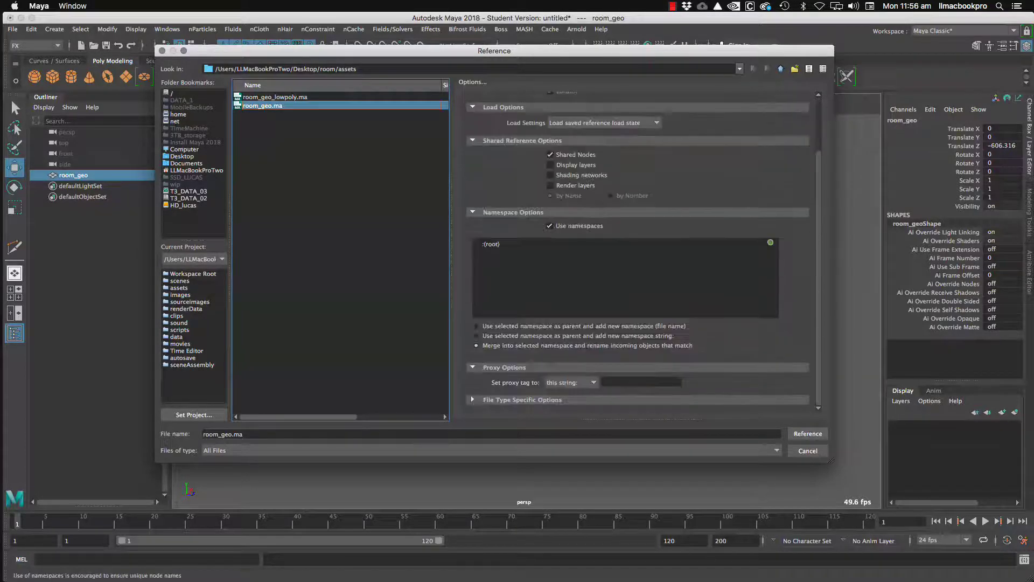
left_click(808, 434)
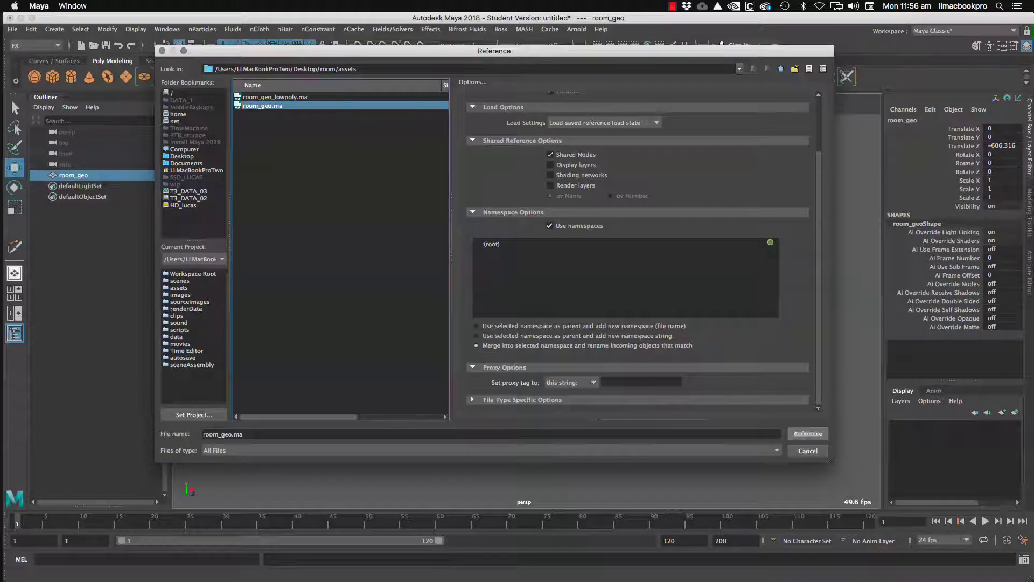
left_click(492, 322)
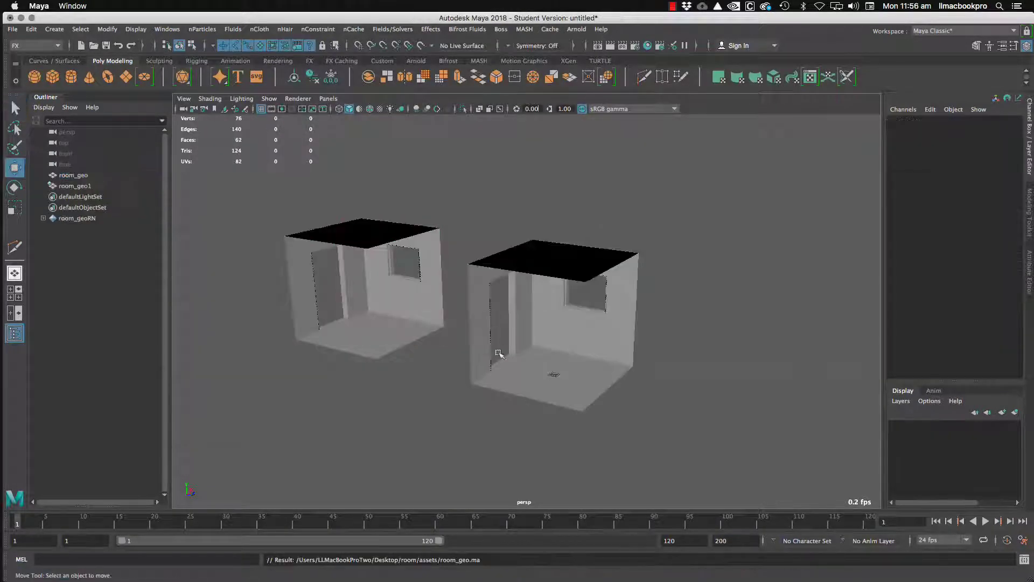
left_click(552, 314)
left_click_drag(437, 374, 552, 361, "alt")
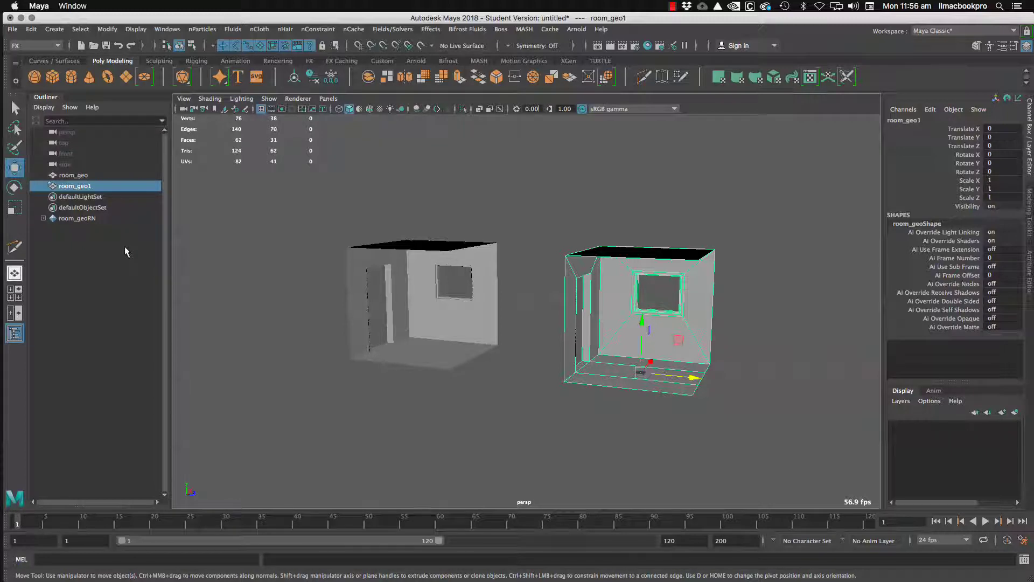
Step: Save the scene as a Maya ASCII file named rooms_scene in the project's scenes folder, accepting the student version notice, and clear the selection
left_click(12, 29)
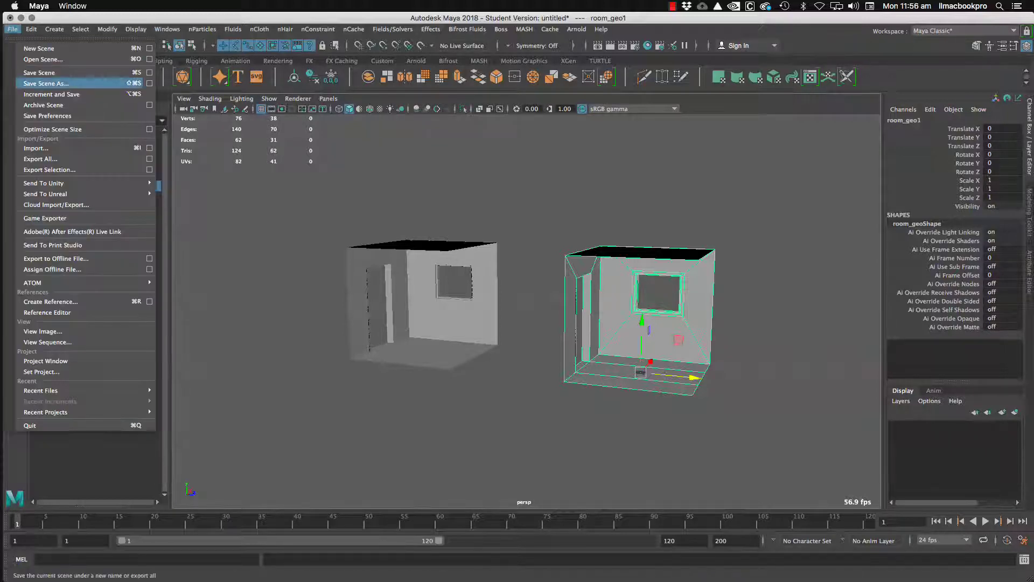
left_click(46, 83)
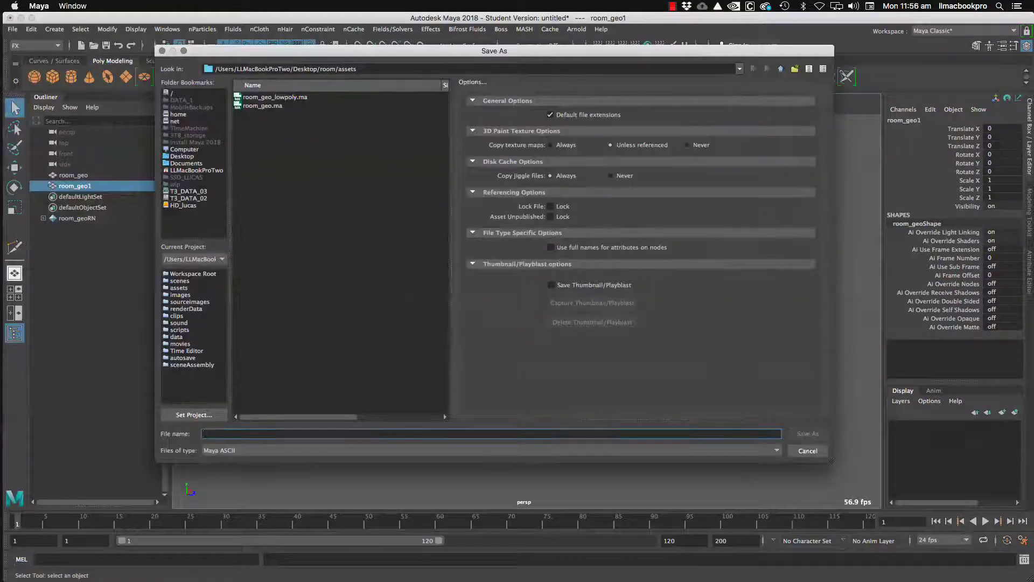
left_click(780, 68)
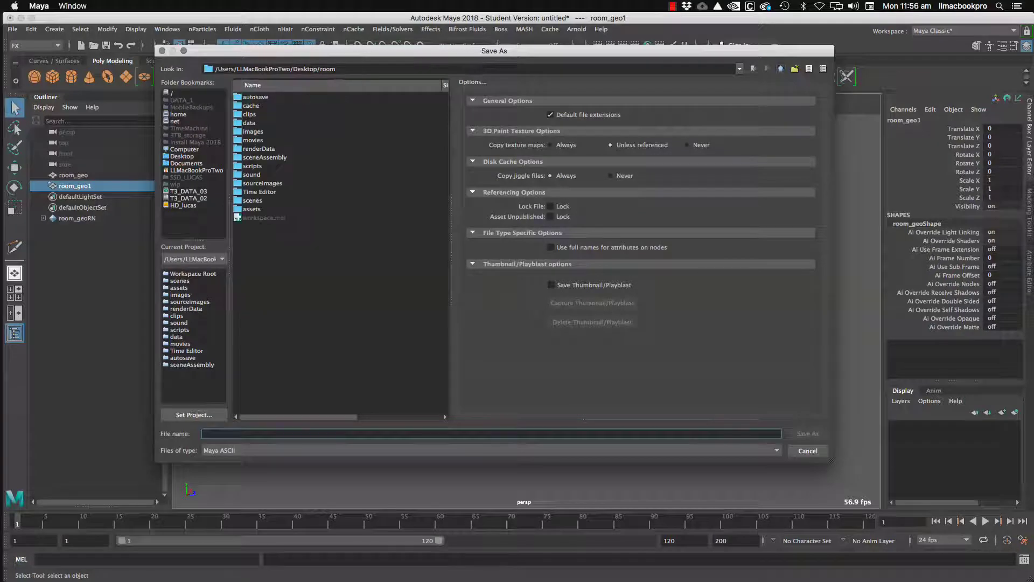
double_click(252, 200)
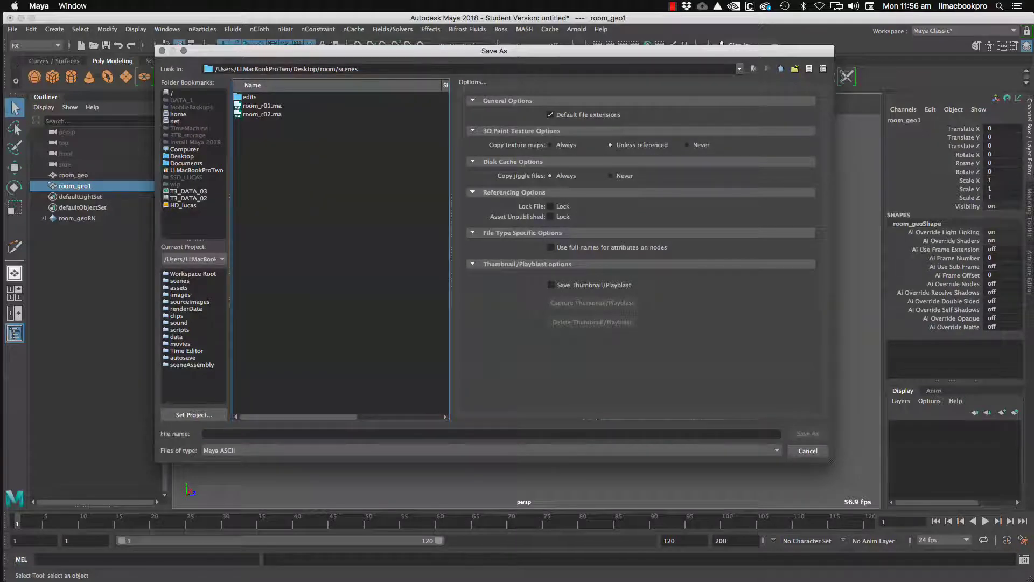
left_click(203, 434)
type("roo")
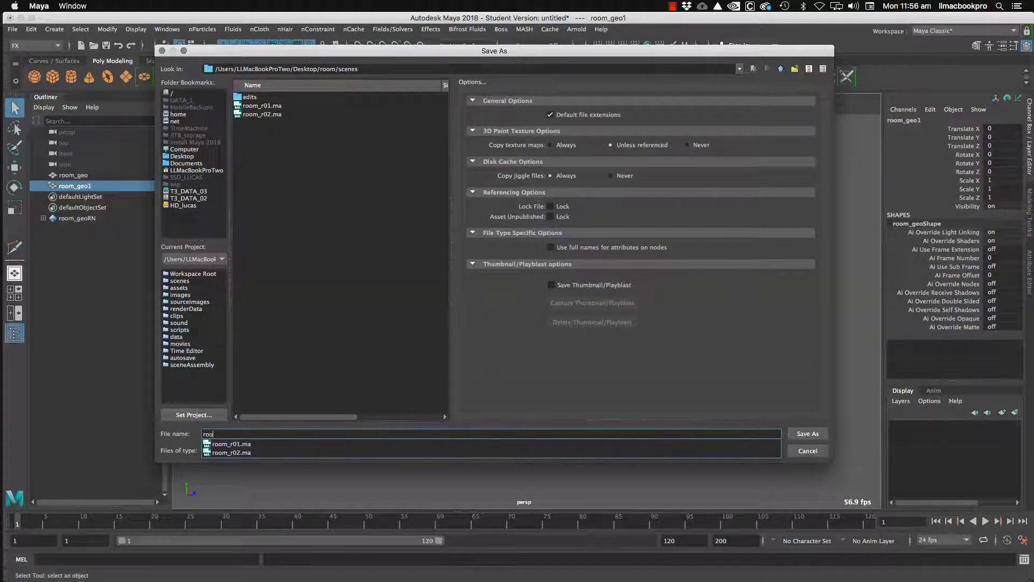
type("m_r03")
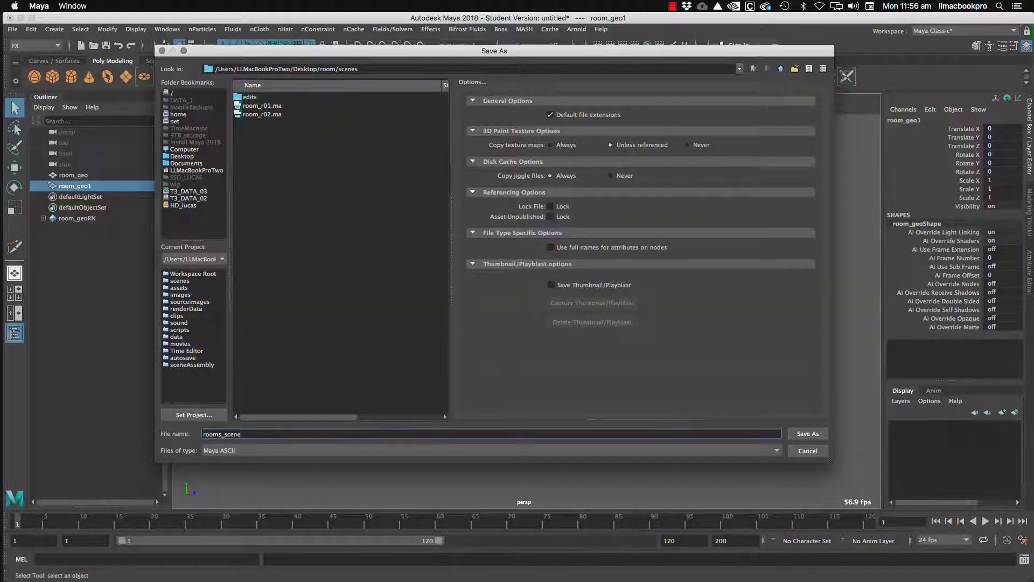
key("Return")
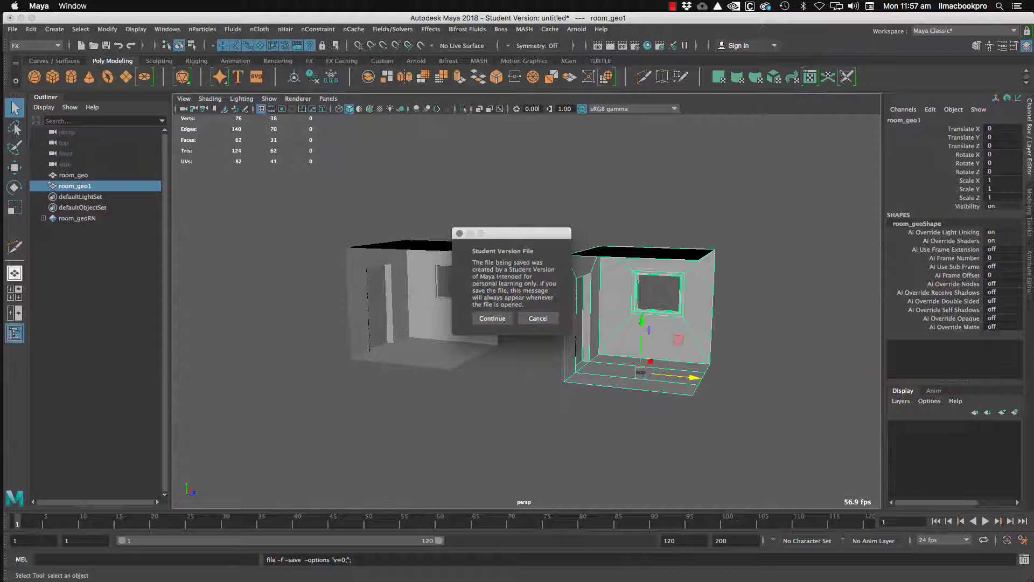
left_click(498, 319)
left_click(500, 319)
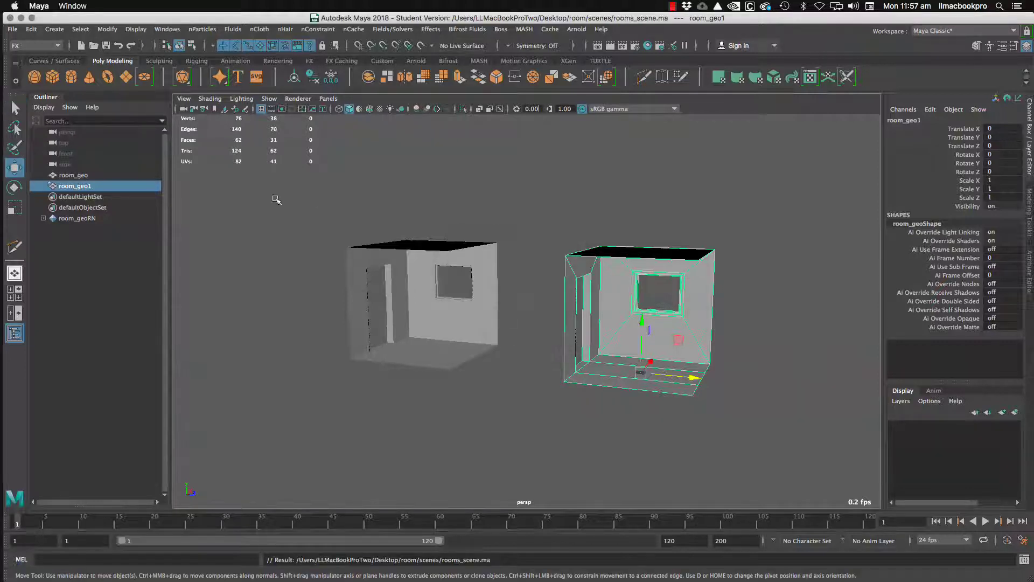
left_click(100, 315)
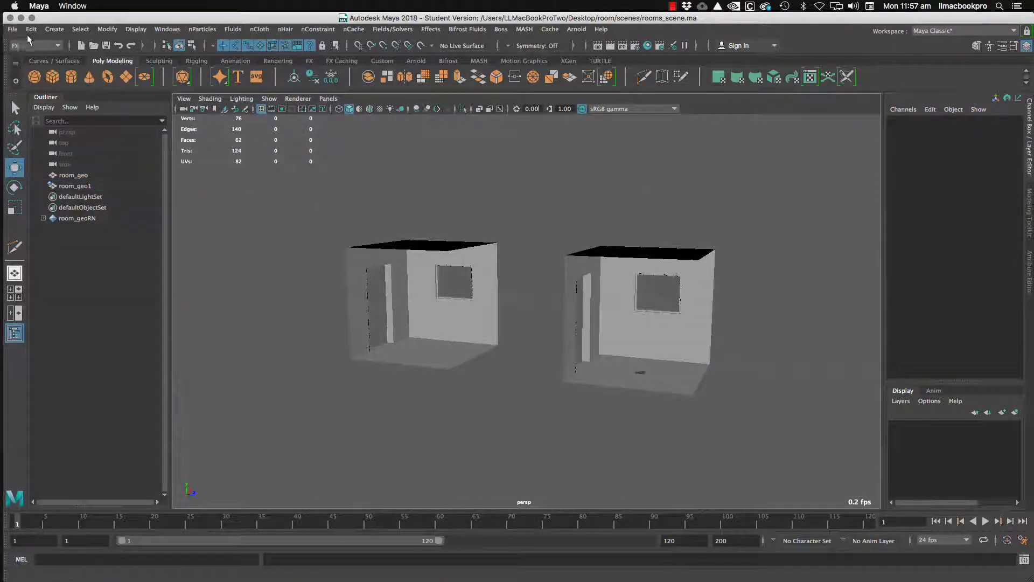
Step: Open room_geo.ma from the project's assets folder and bring the whole room into view
left_click(12, 29)
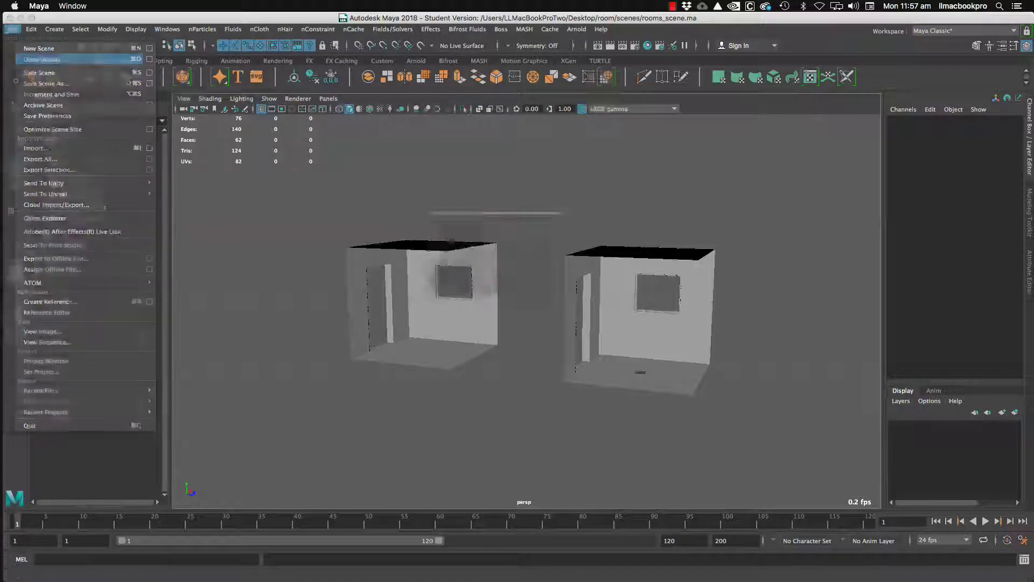
left_click(41, 59)
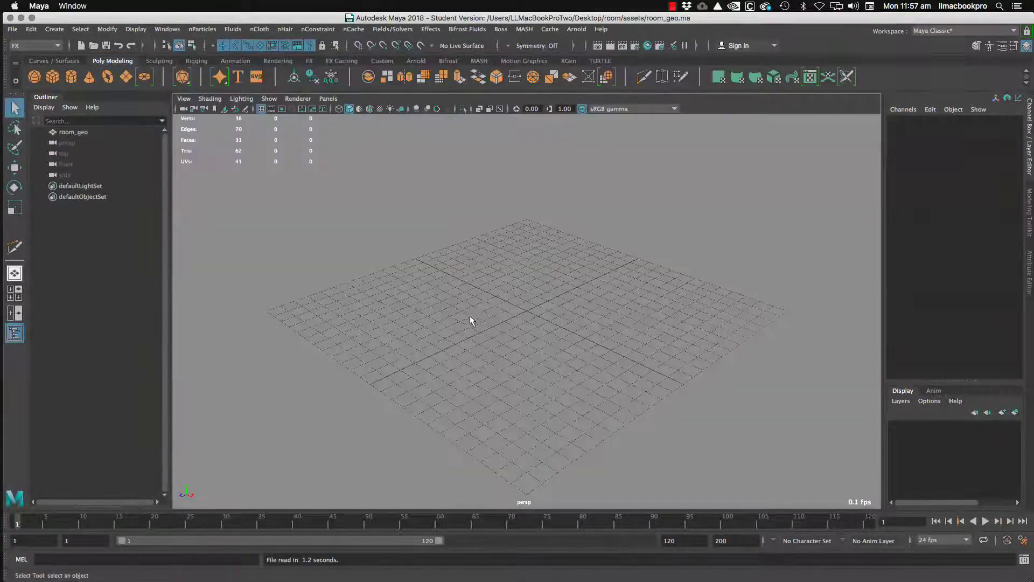
scroll(470, 315, "down", 10)
key("f")
left_click_drag(476, 327, 542, 335, "alt")
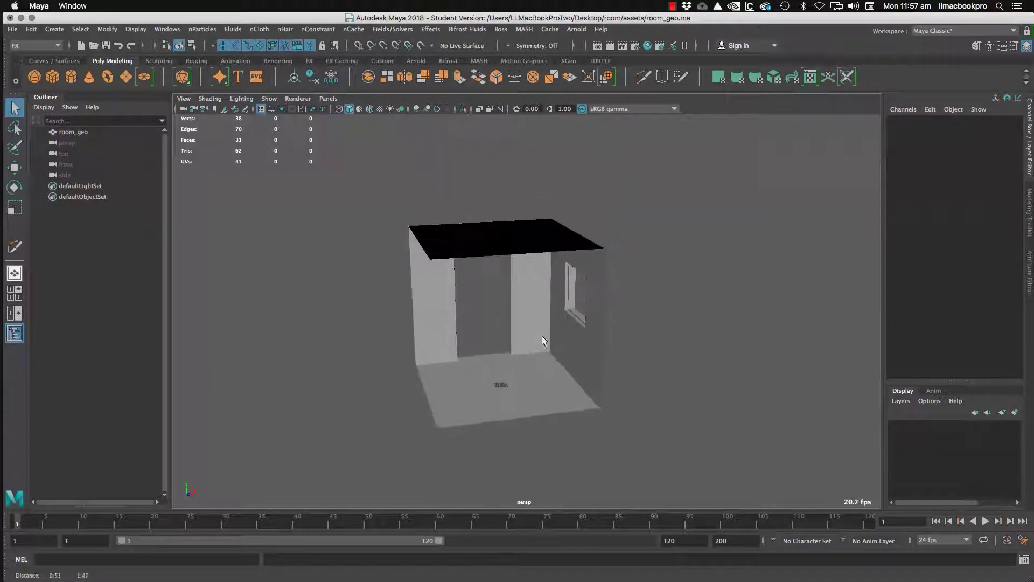
Step: Select the room's ceiling face and move it straight up to make the room much taller
left_click(525, 234)
left_click_drag(525, 233, 560, 232, "alt")
right_click_drag(515, 235, 514, 272)
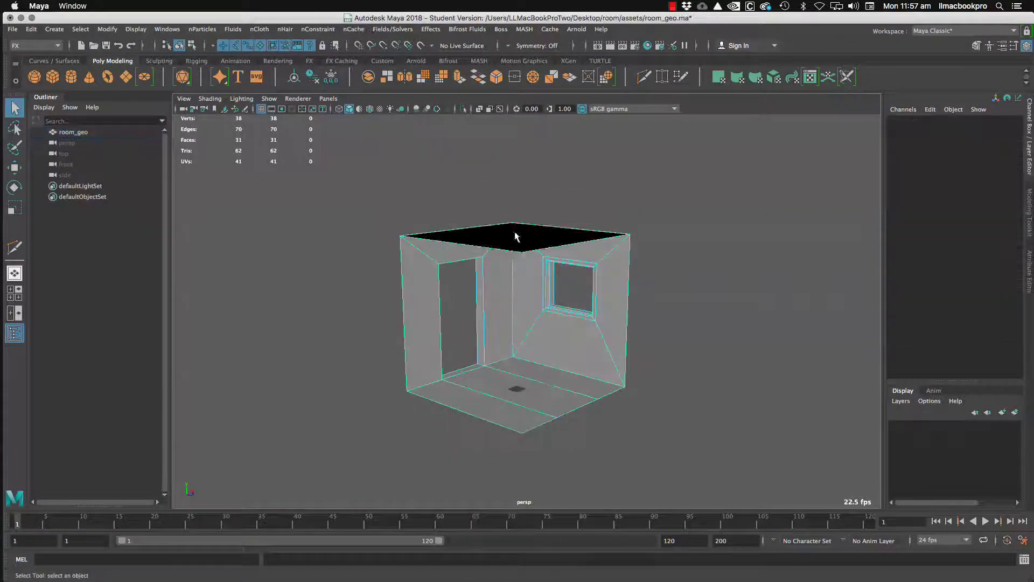
right_click(515, 242)
left_click(515, 244)
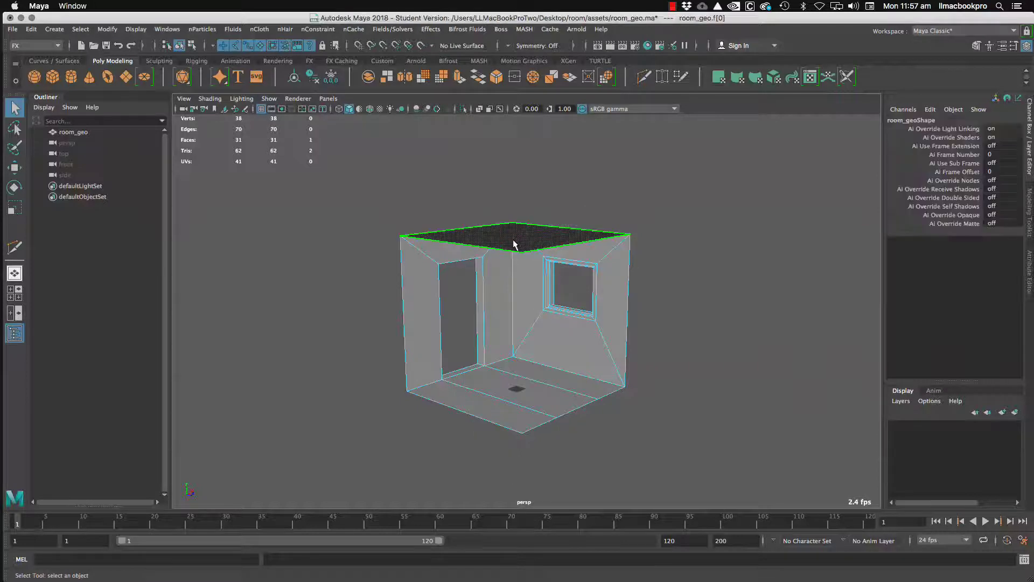
key("w")
left_click_drag(515, 195, 520, 79)
middle_click_drag(473, 273, 476, 288, "alt")
left_click_drag(476, 288, 531, 330, "alt")
Step: Save the edited room_geo.ma over the existing file, accepting the student version notice
left_click(13, 29)
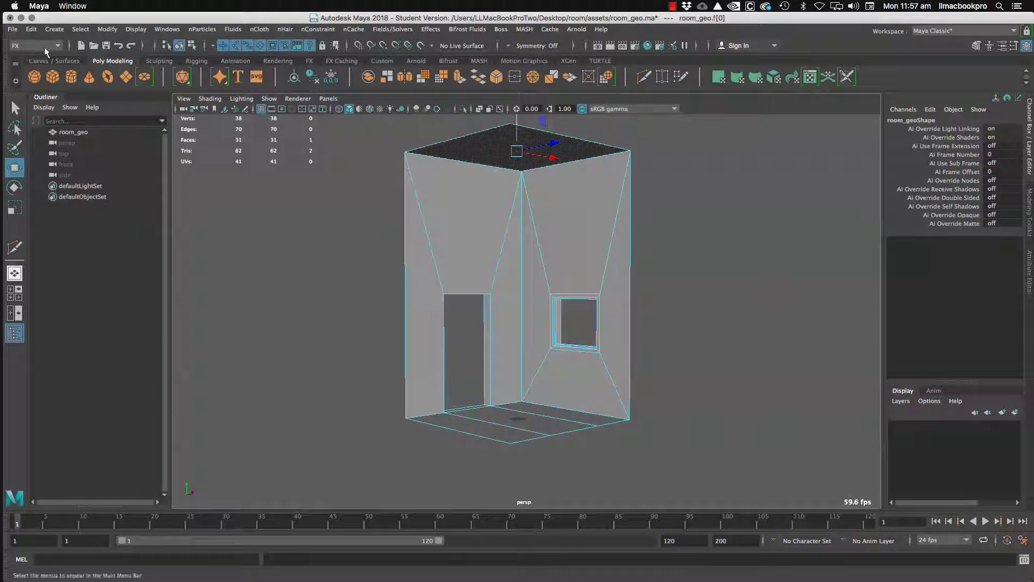
key("super+s")
key("Return")
Step: Open rooms_scene.ma from the project's scenes folder and inspect the imported and referenced rooms
left_click(13, 29)
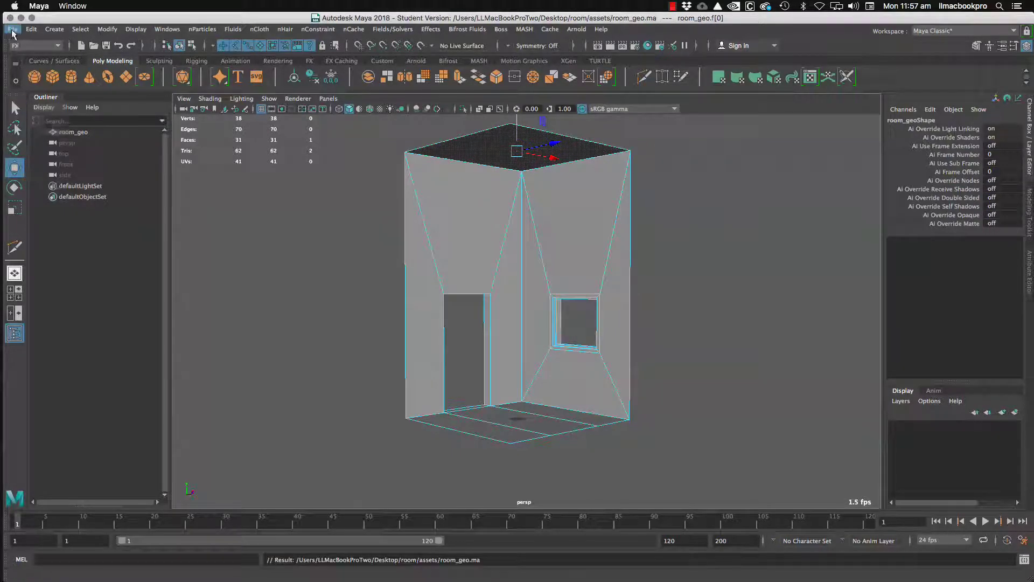
left_click(43, 59)
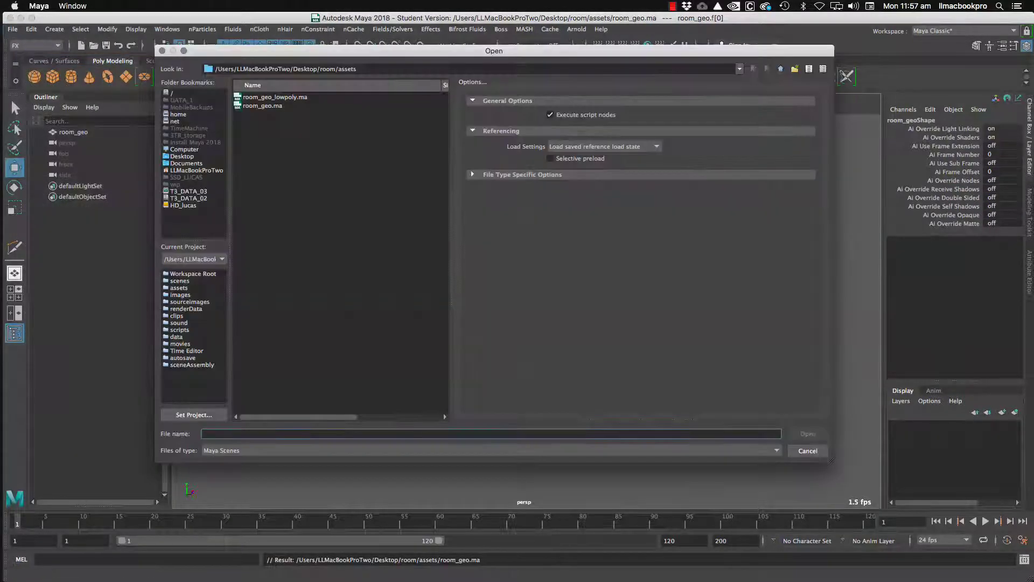
double_click(252, 200)
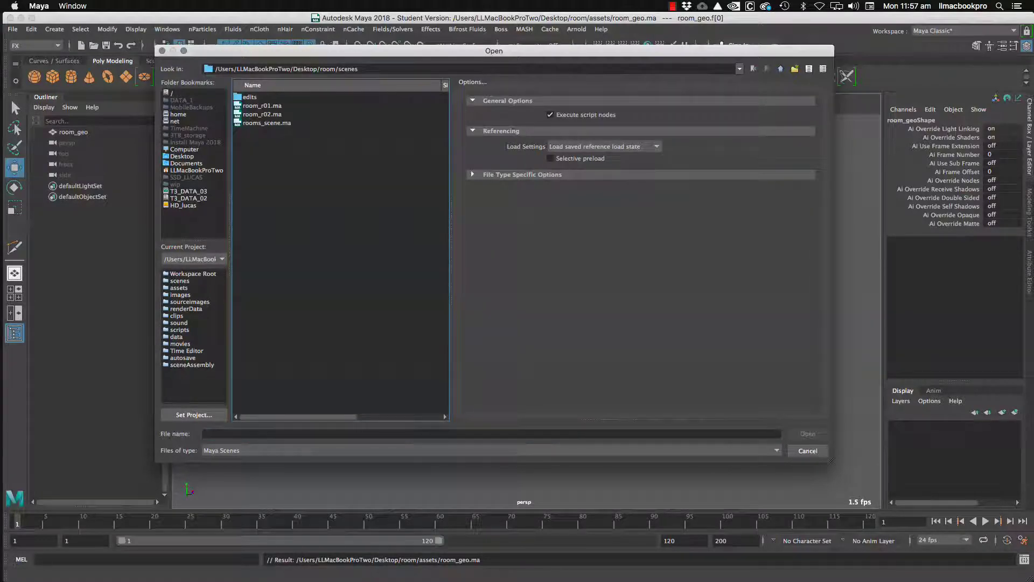
double_click(266, 123)
scroll(523, 333, "down", 4)
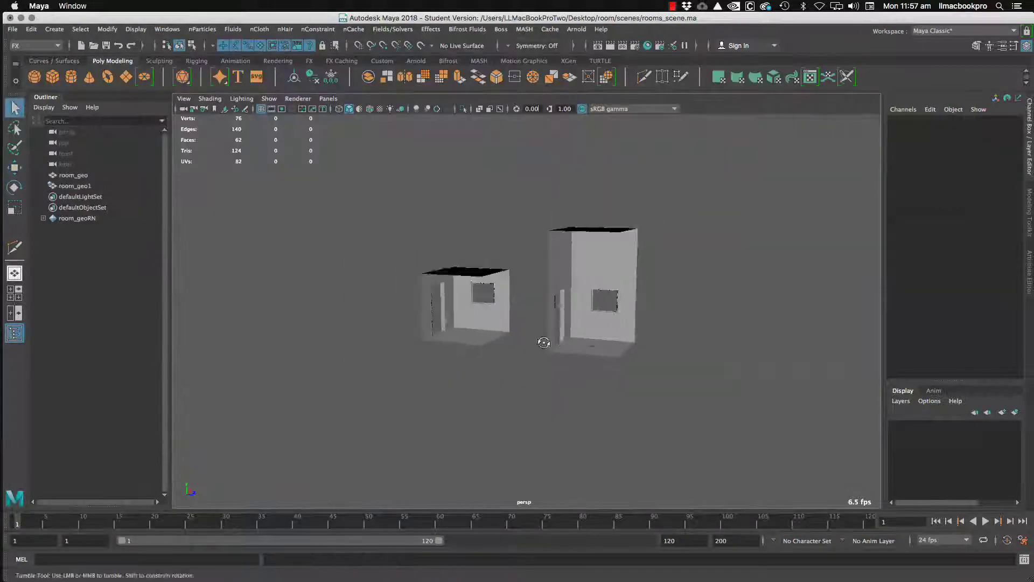
left_click_drag(543, 342, 526, 395, "alt")
left_click(567, 285)
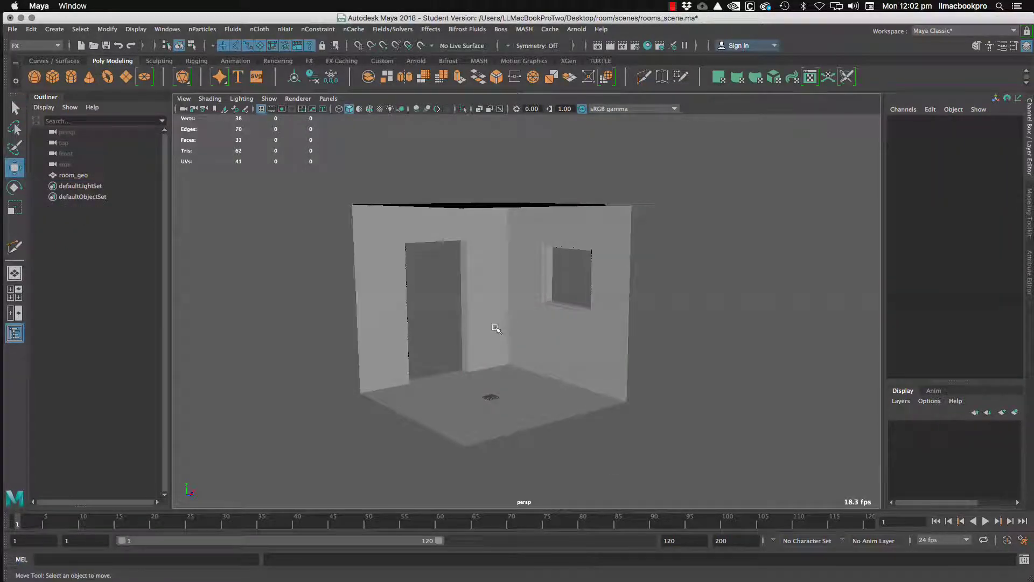
Step: Select the room_geo mesh in rooms_scene.ma
left_click(549, 345)
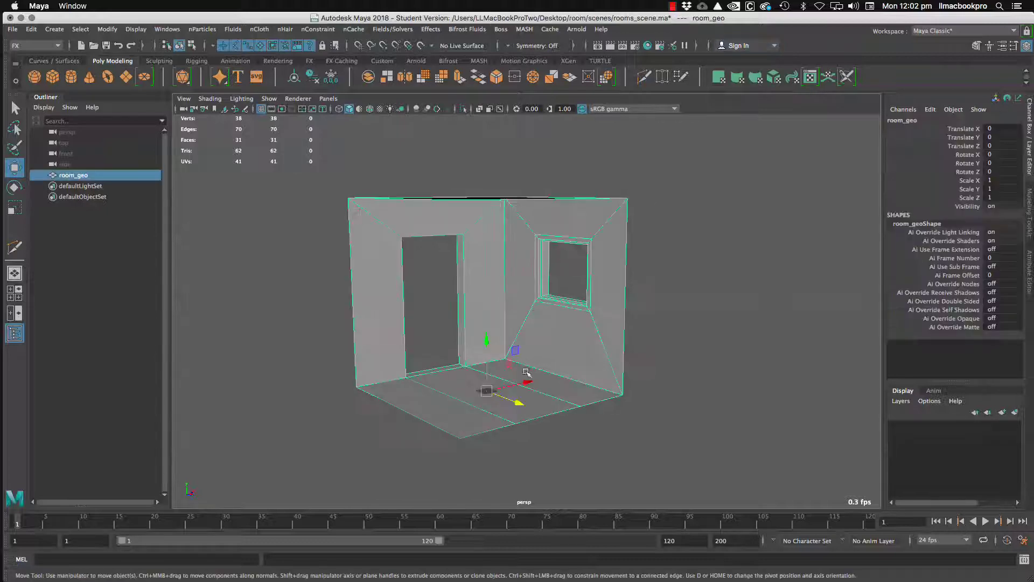